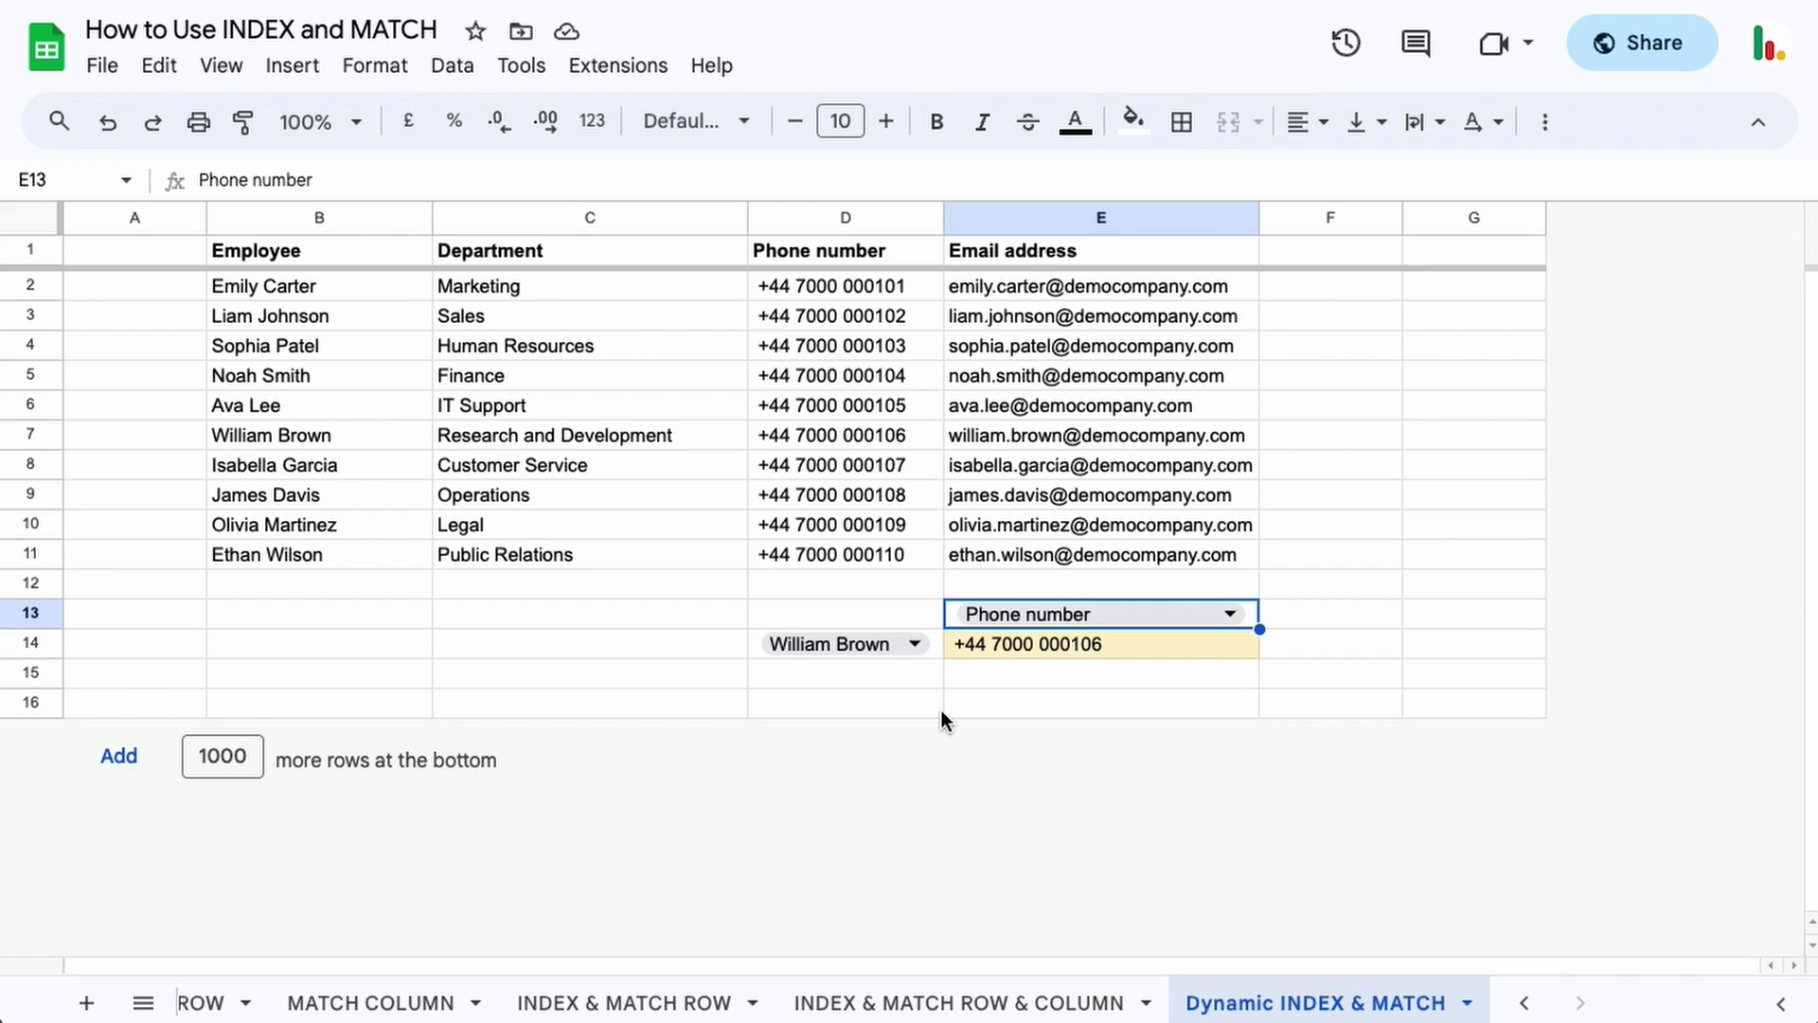
# Choose the second employee in the D14 dropdown and Email address in the E13 dropdown
pyautogui.click(915, 646)
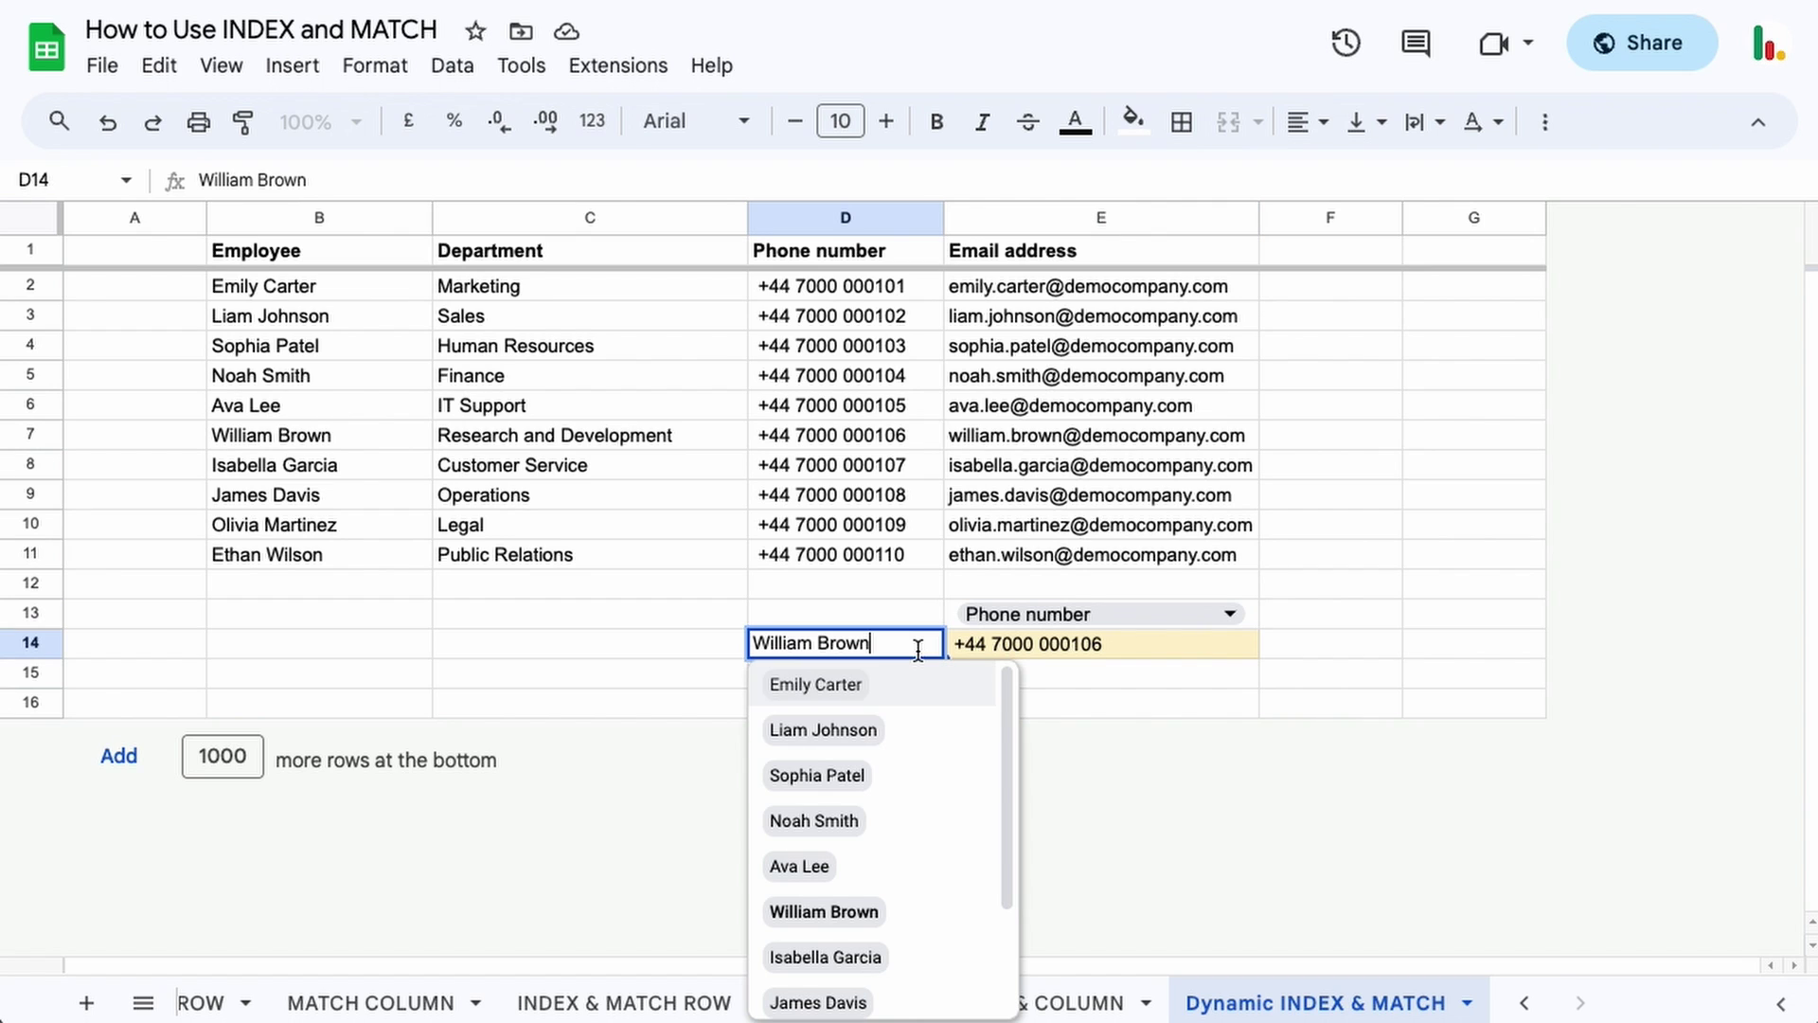
pyautogui.click(826, 730)
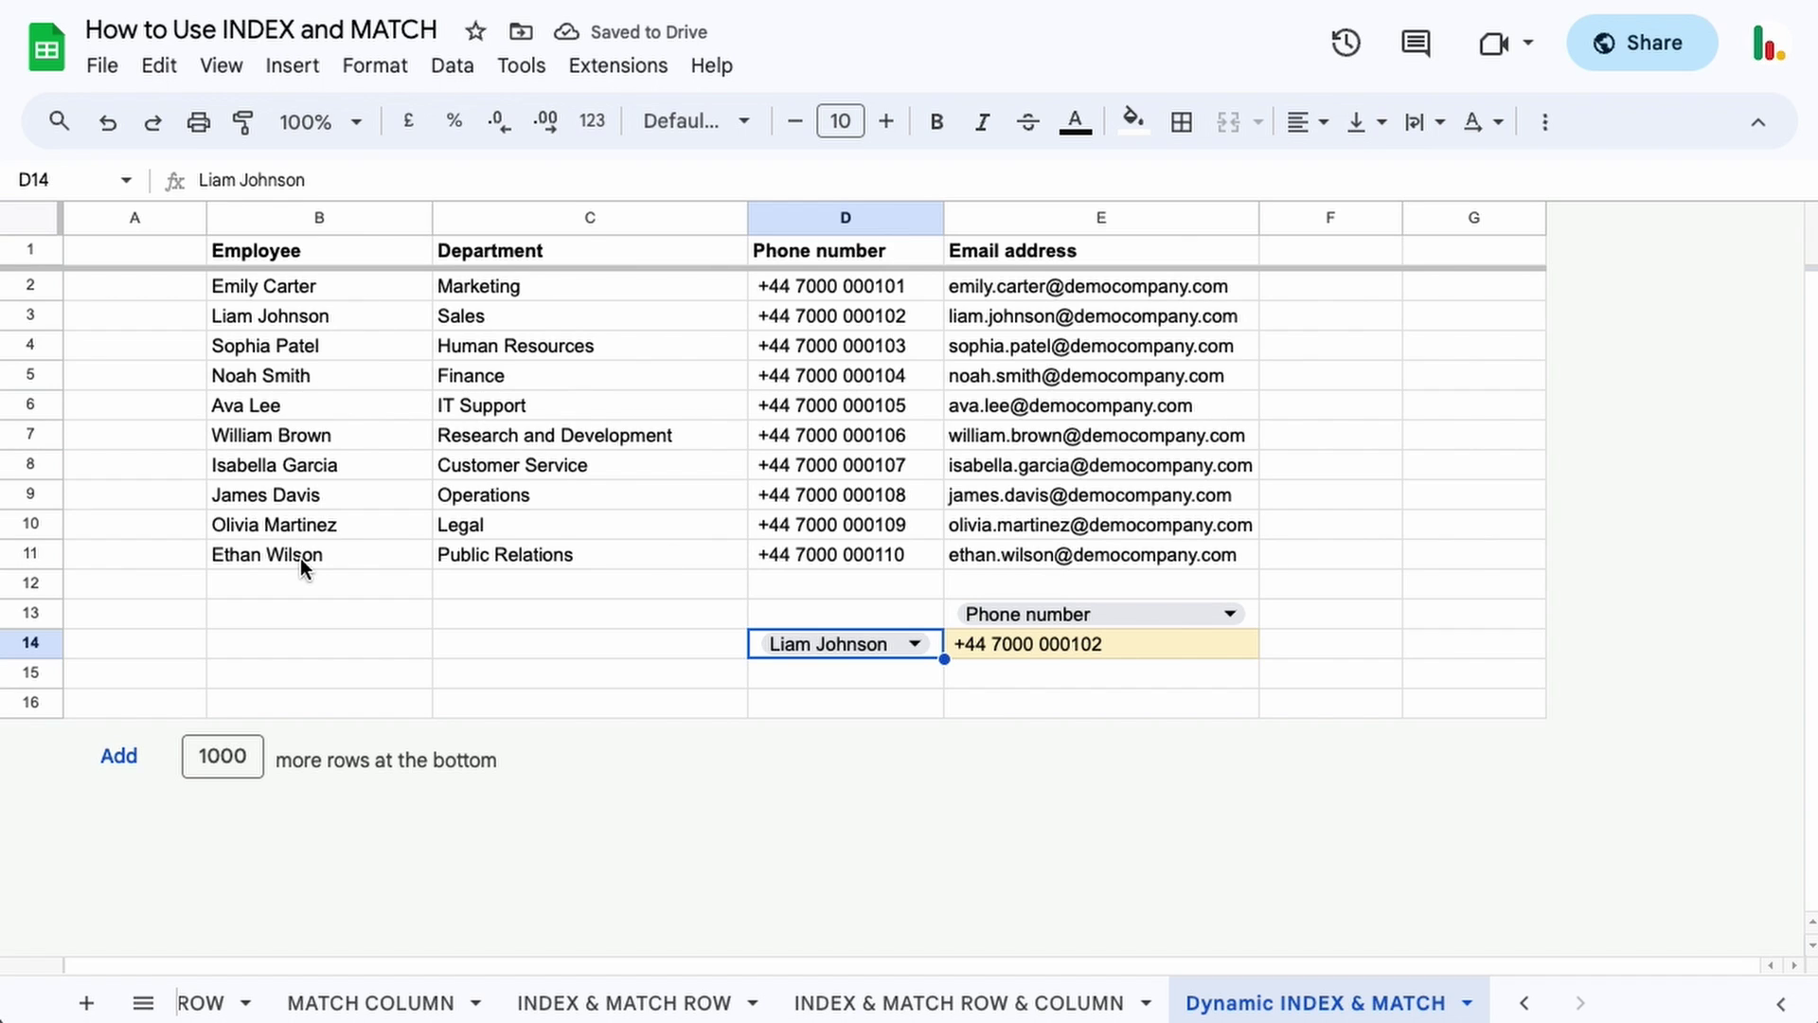
pyautogui.click(1181, 615)
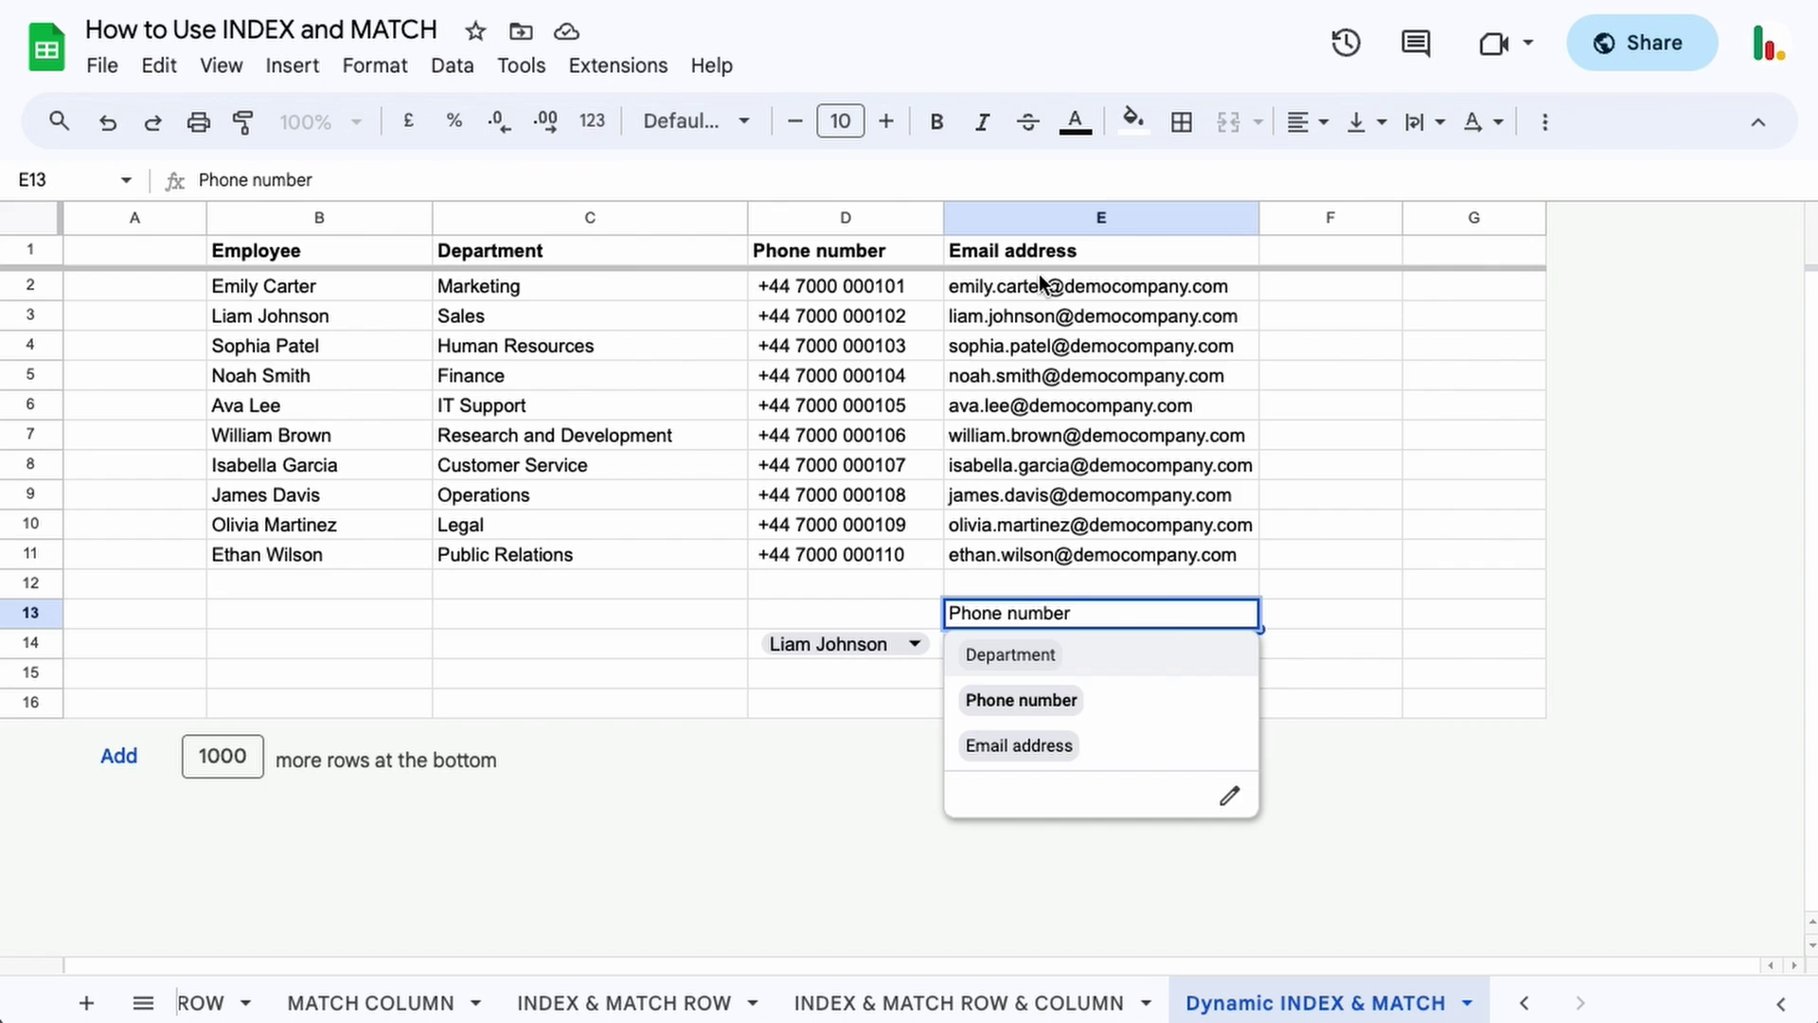
pyautogui.click(1049, 748)
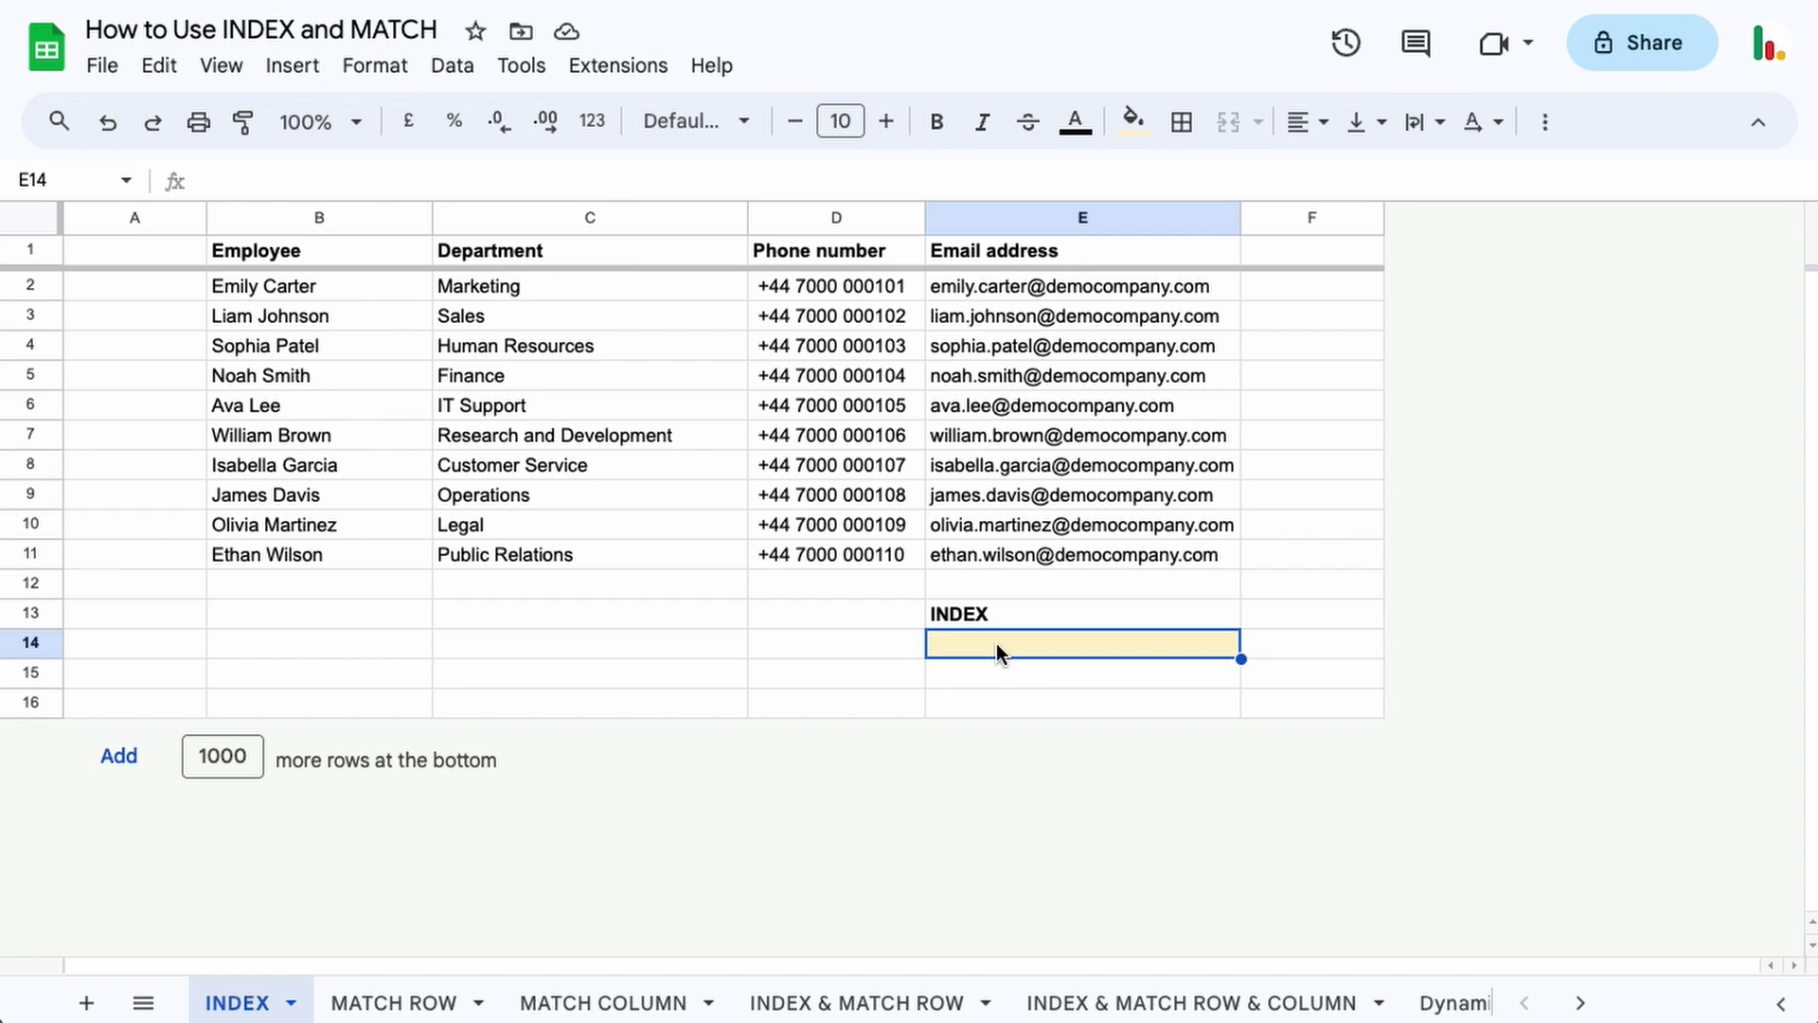
# Enter =INDEX(C2:E11,4,3) in E14 on the INDEX sheet
pyautogui.write('=IN')
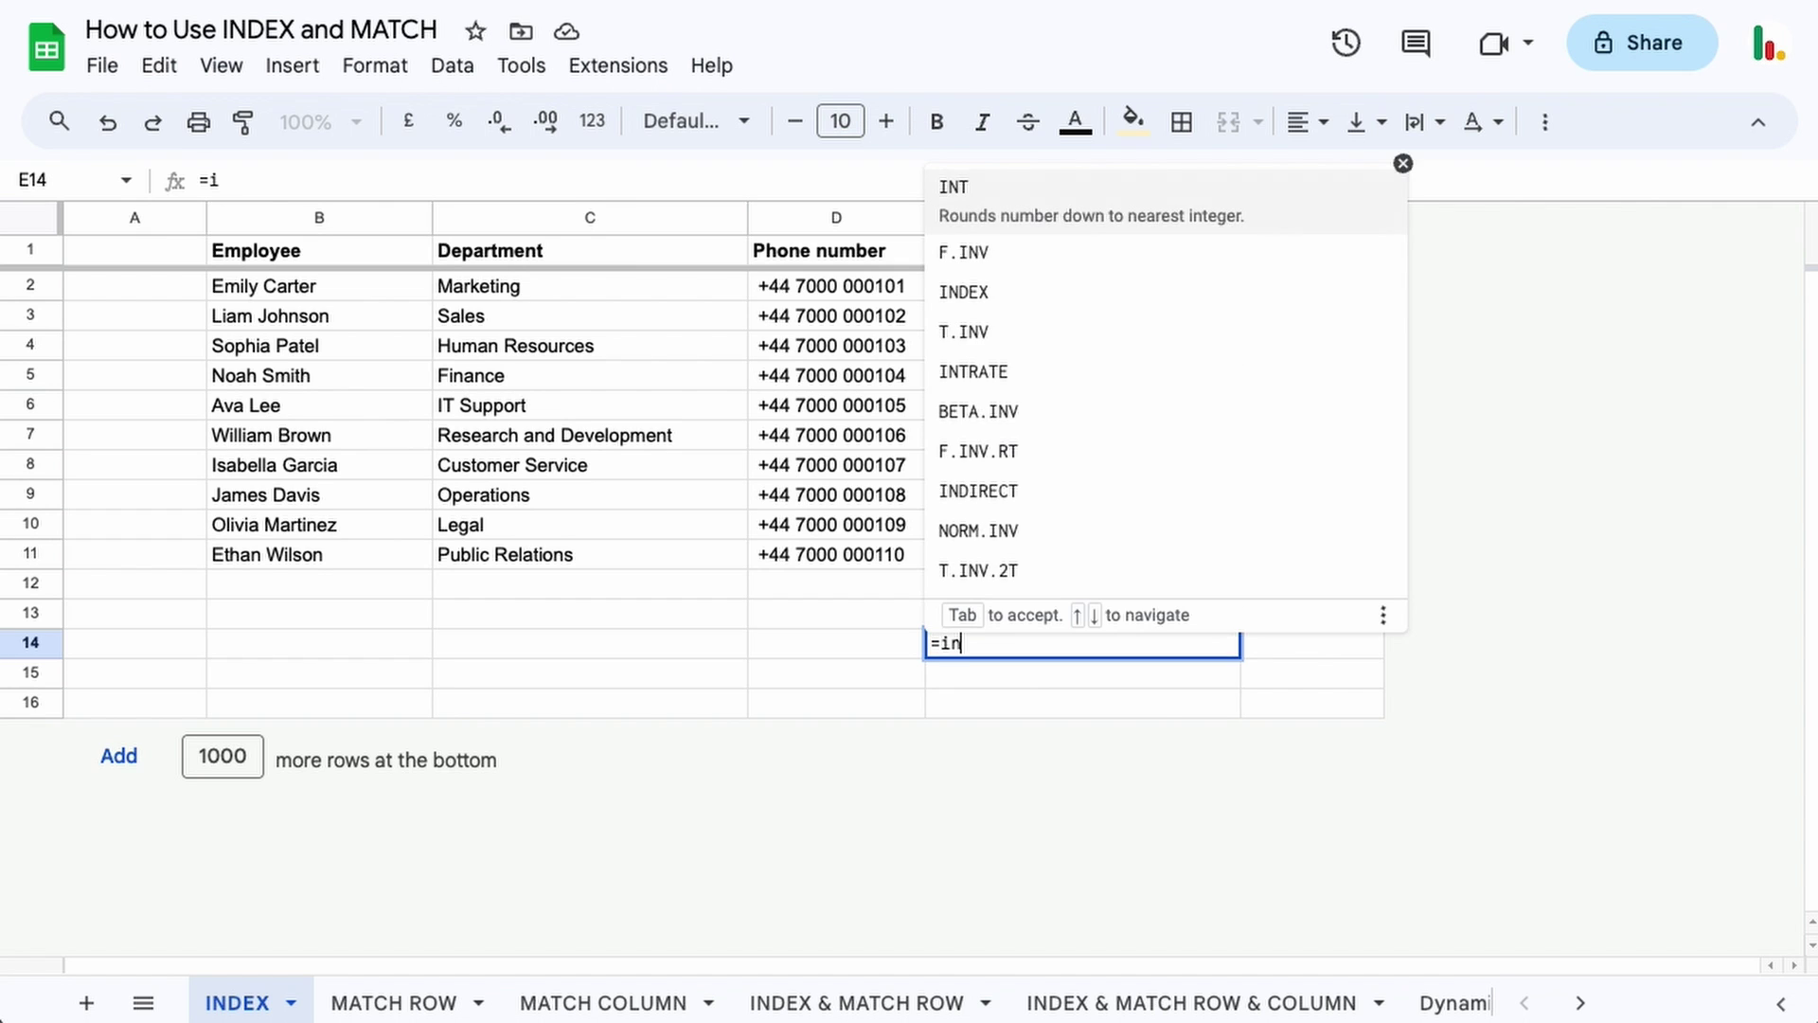
pyautogui.press('Tab')
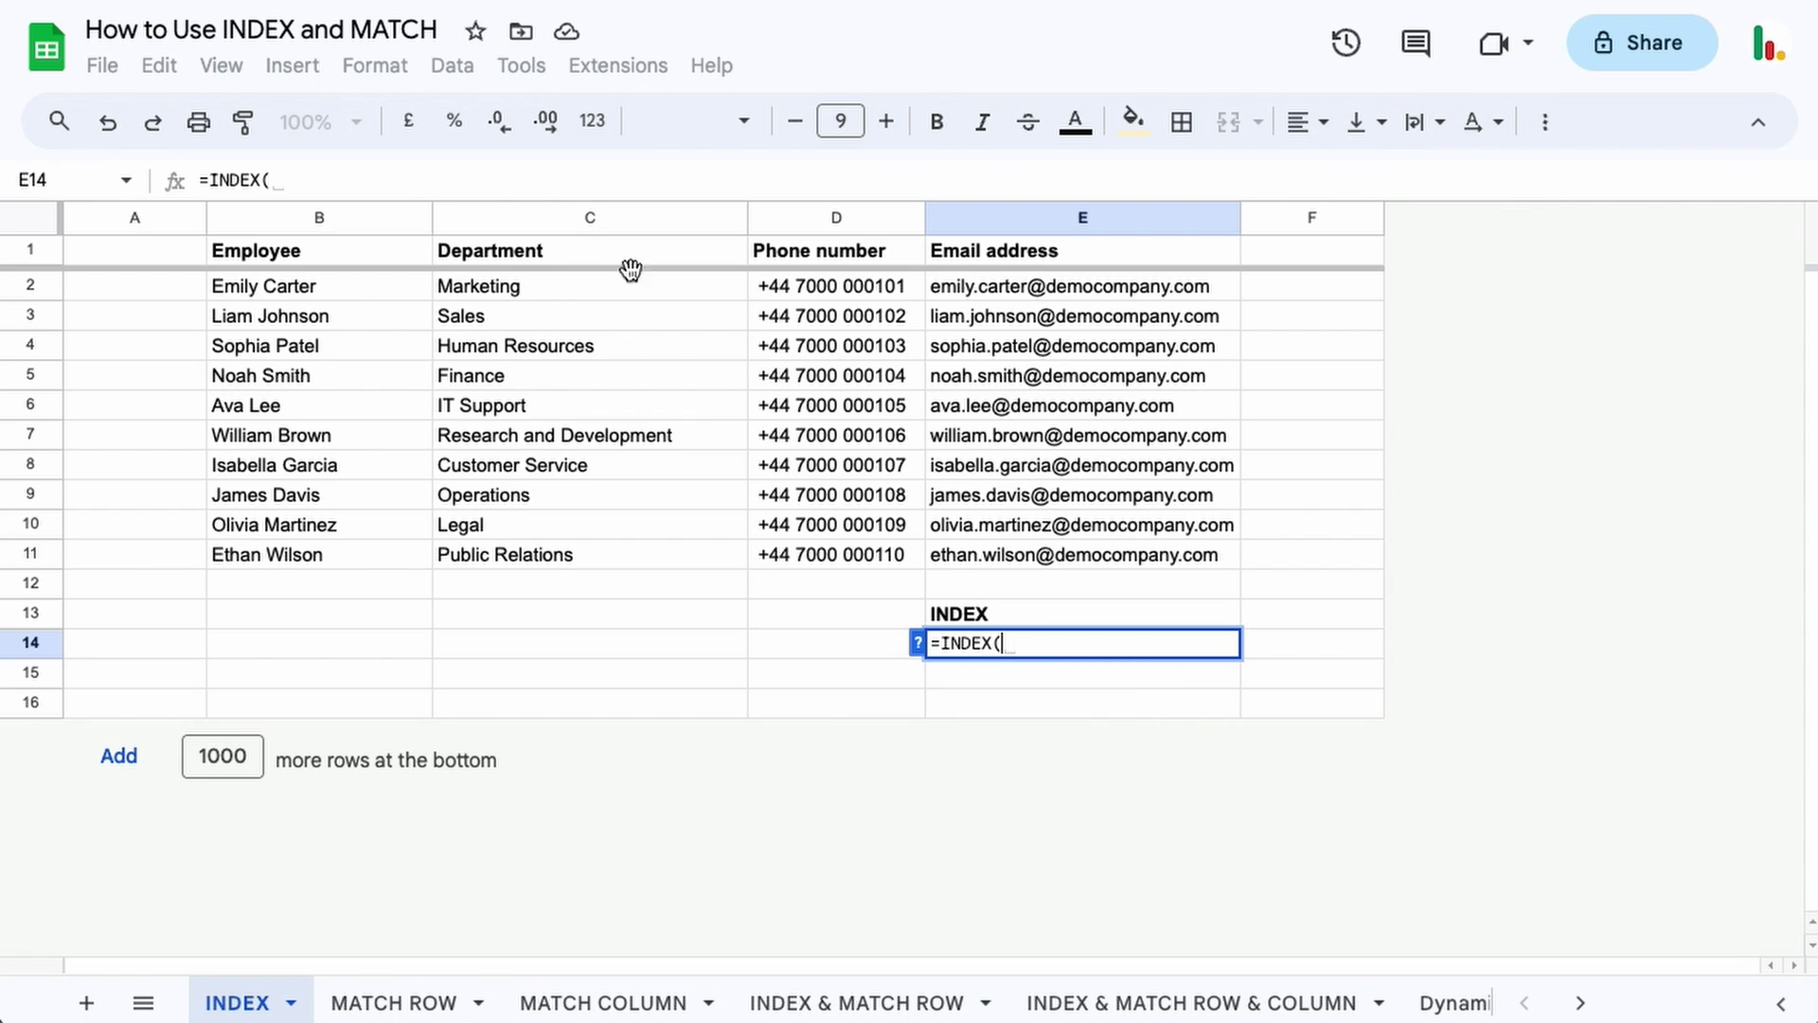
pyautogui.moveTo(466, 292); pyautogui.dragTo(1012, 561)
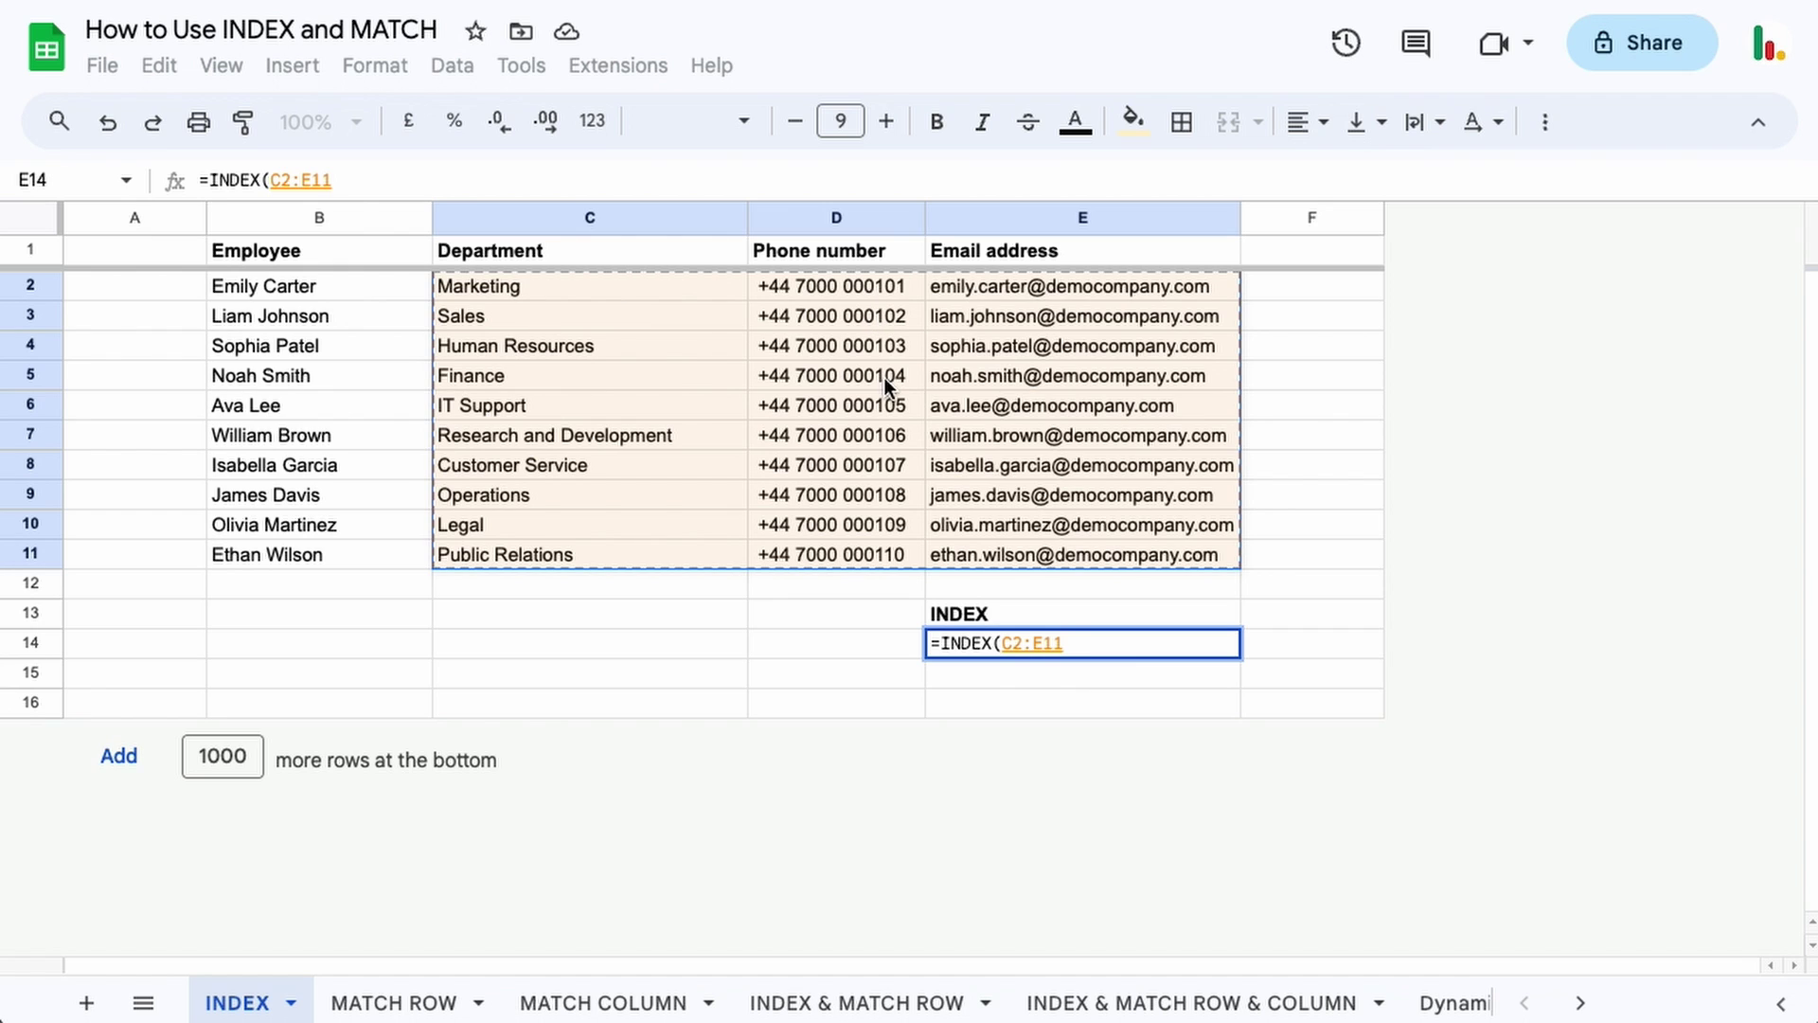
pyautogui.write(',')
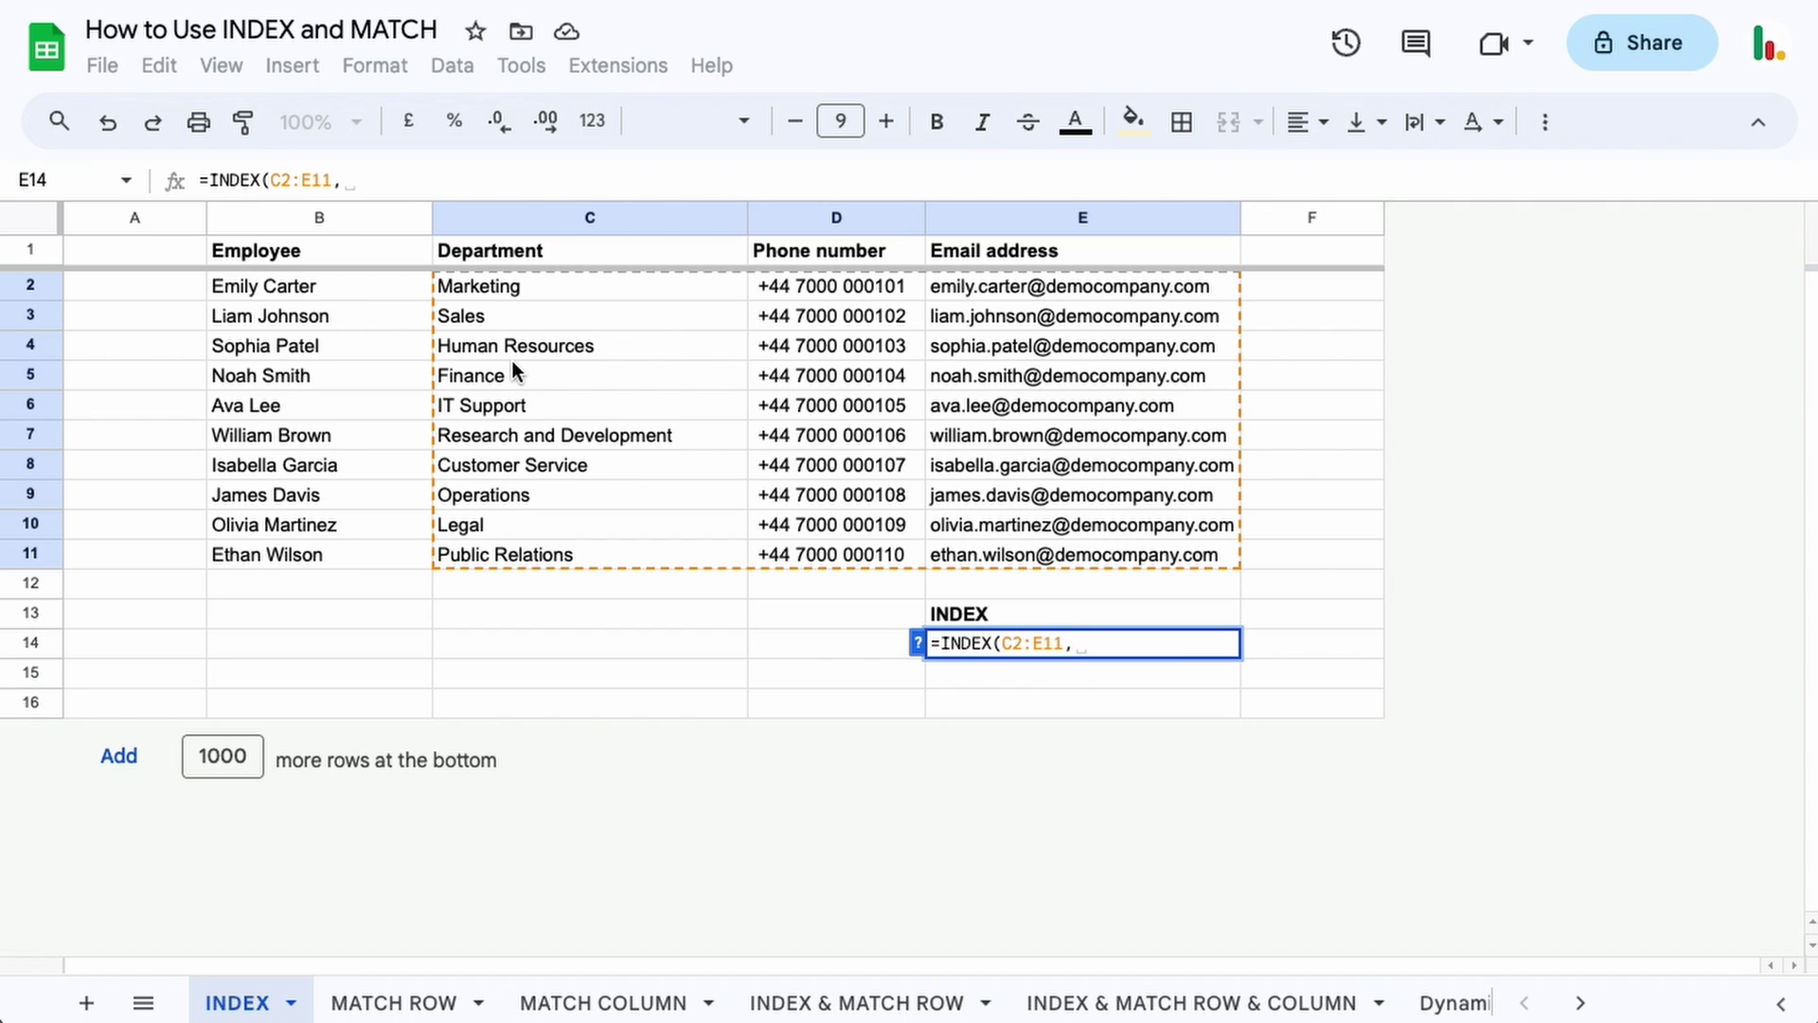
pyautogui.write('4,4')
pyautogui.press('BackSpace')
pyautogui.write('3')
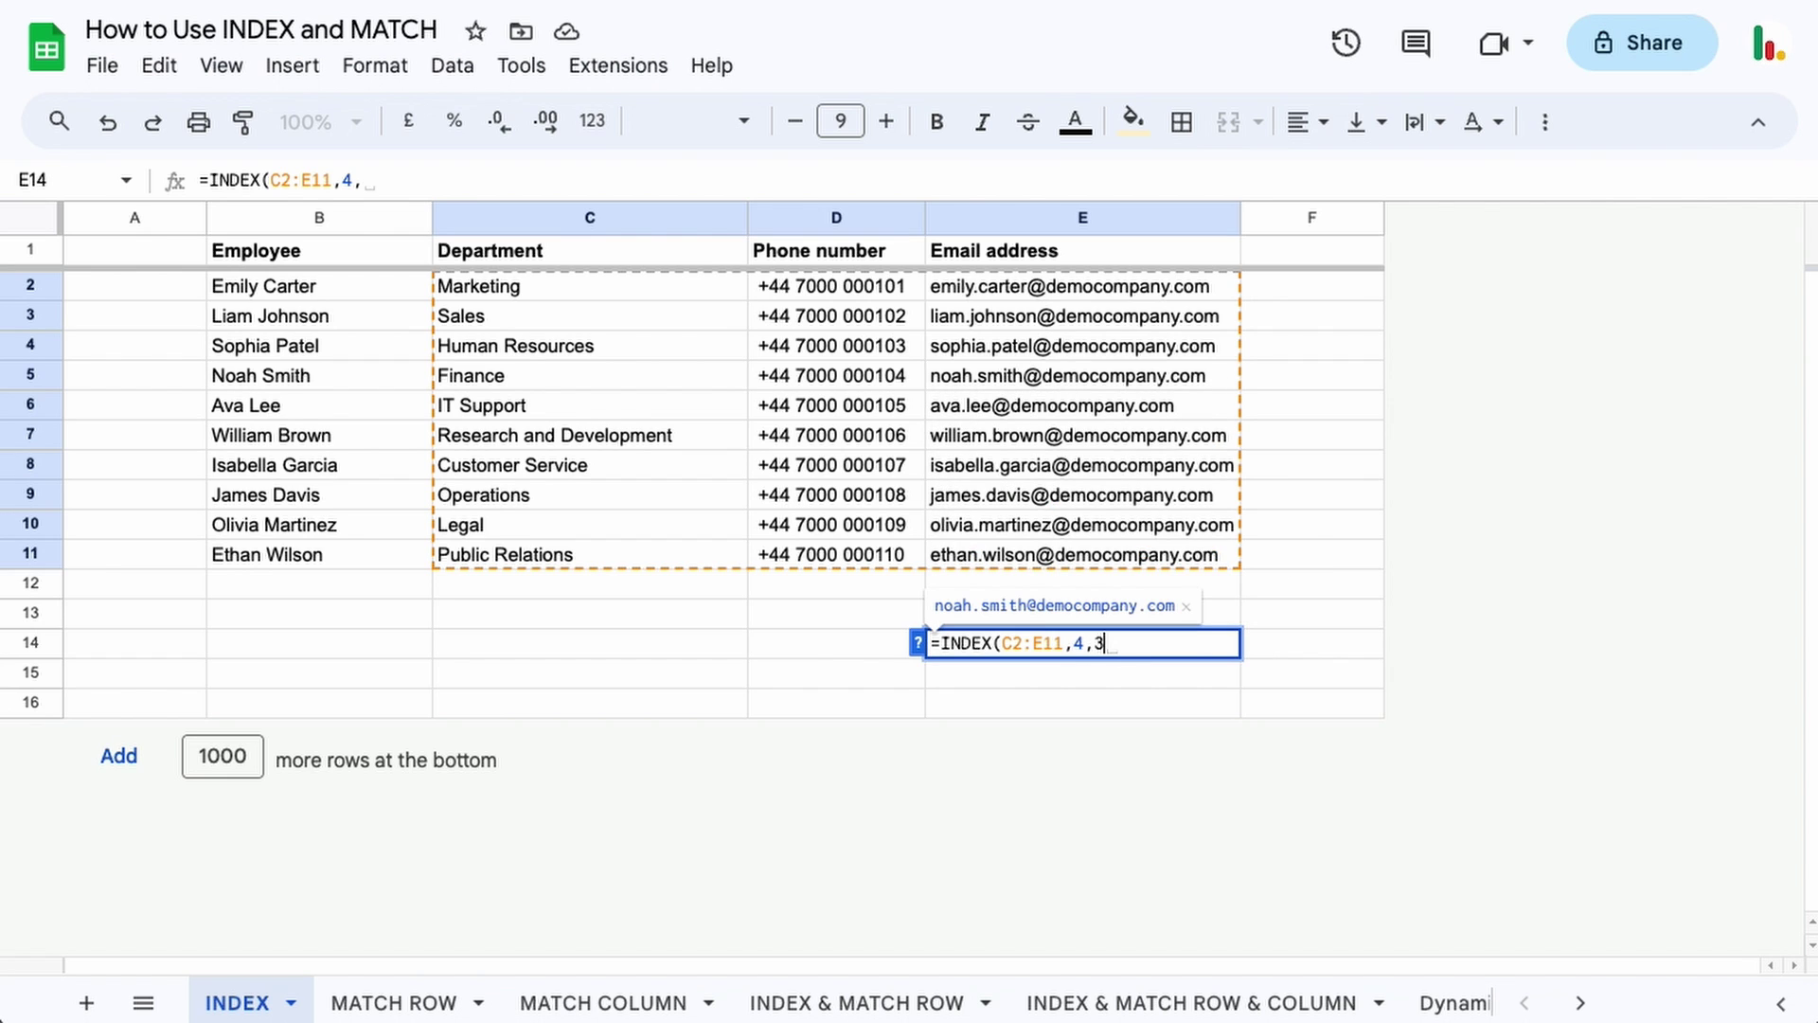
pyautogui.write(')')
pyautogui.press('Return')
# Review E14's INDEX formula against the fourth employee's email in row 5
pyautogui.click(1180, 639)
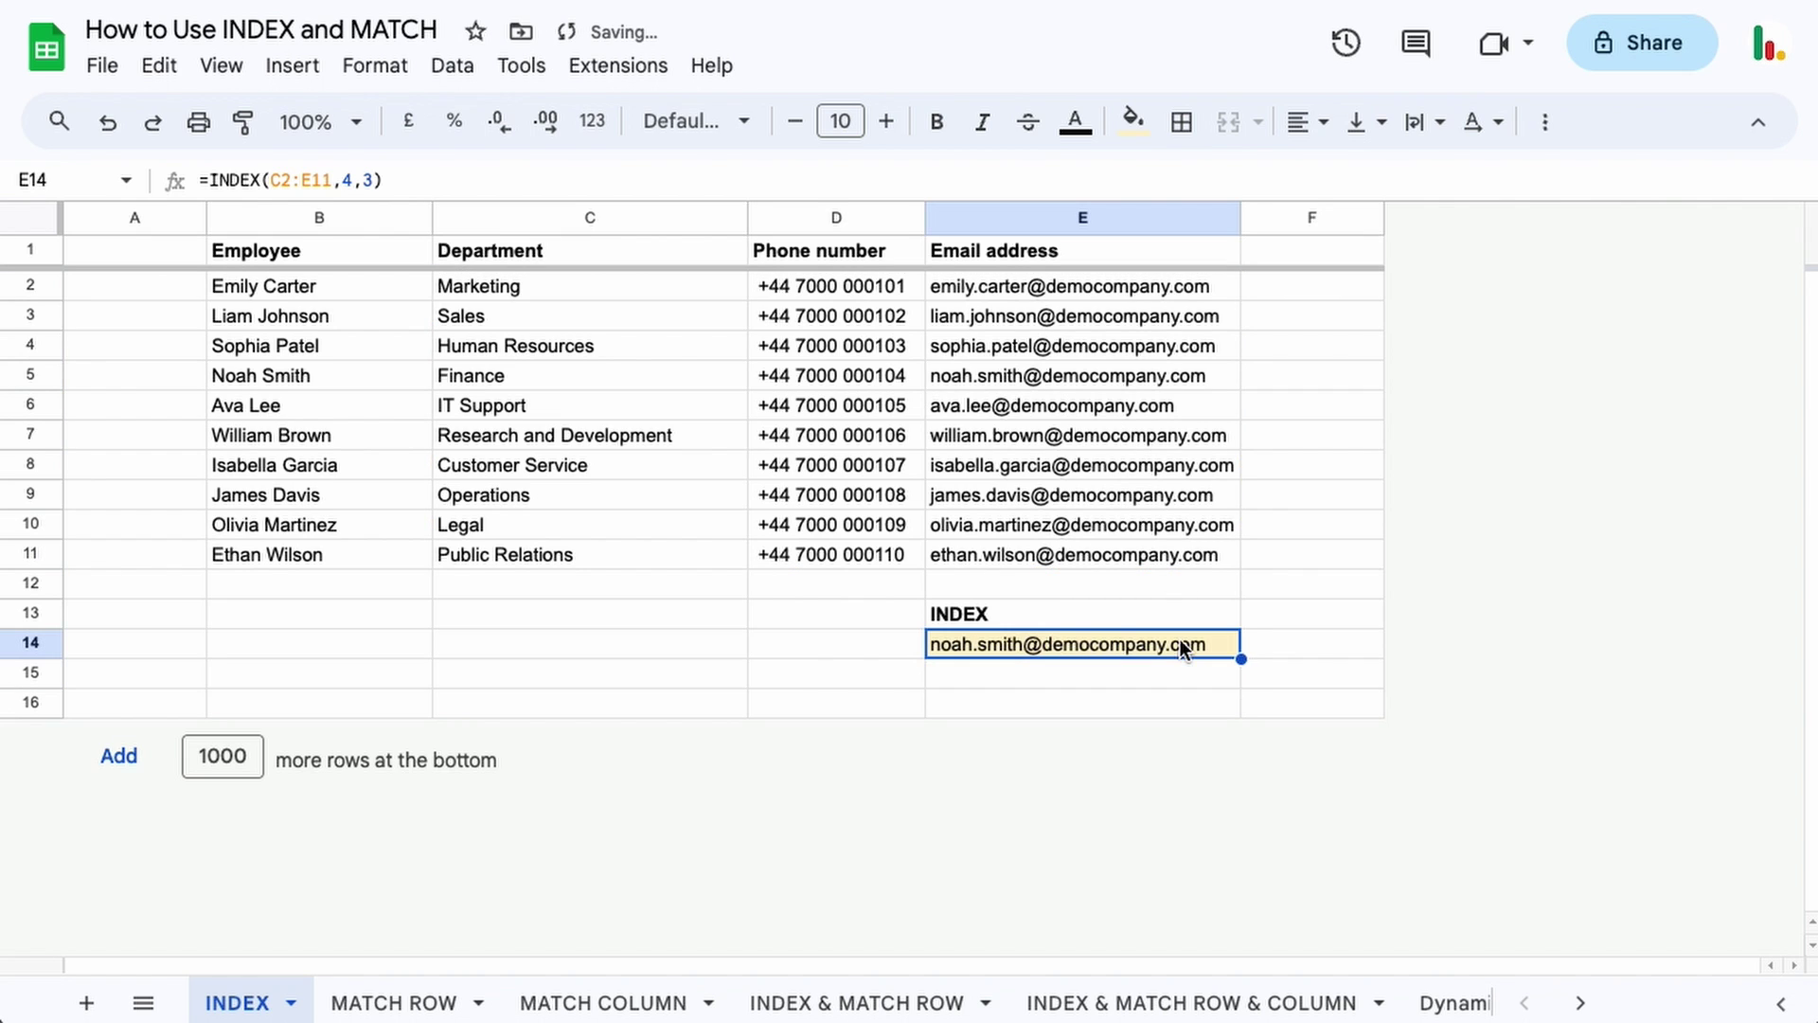
pyautogui.click(1078, 382)
pyautogui.doubleClick(991, 646)
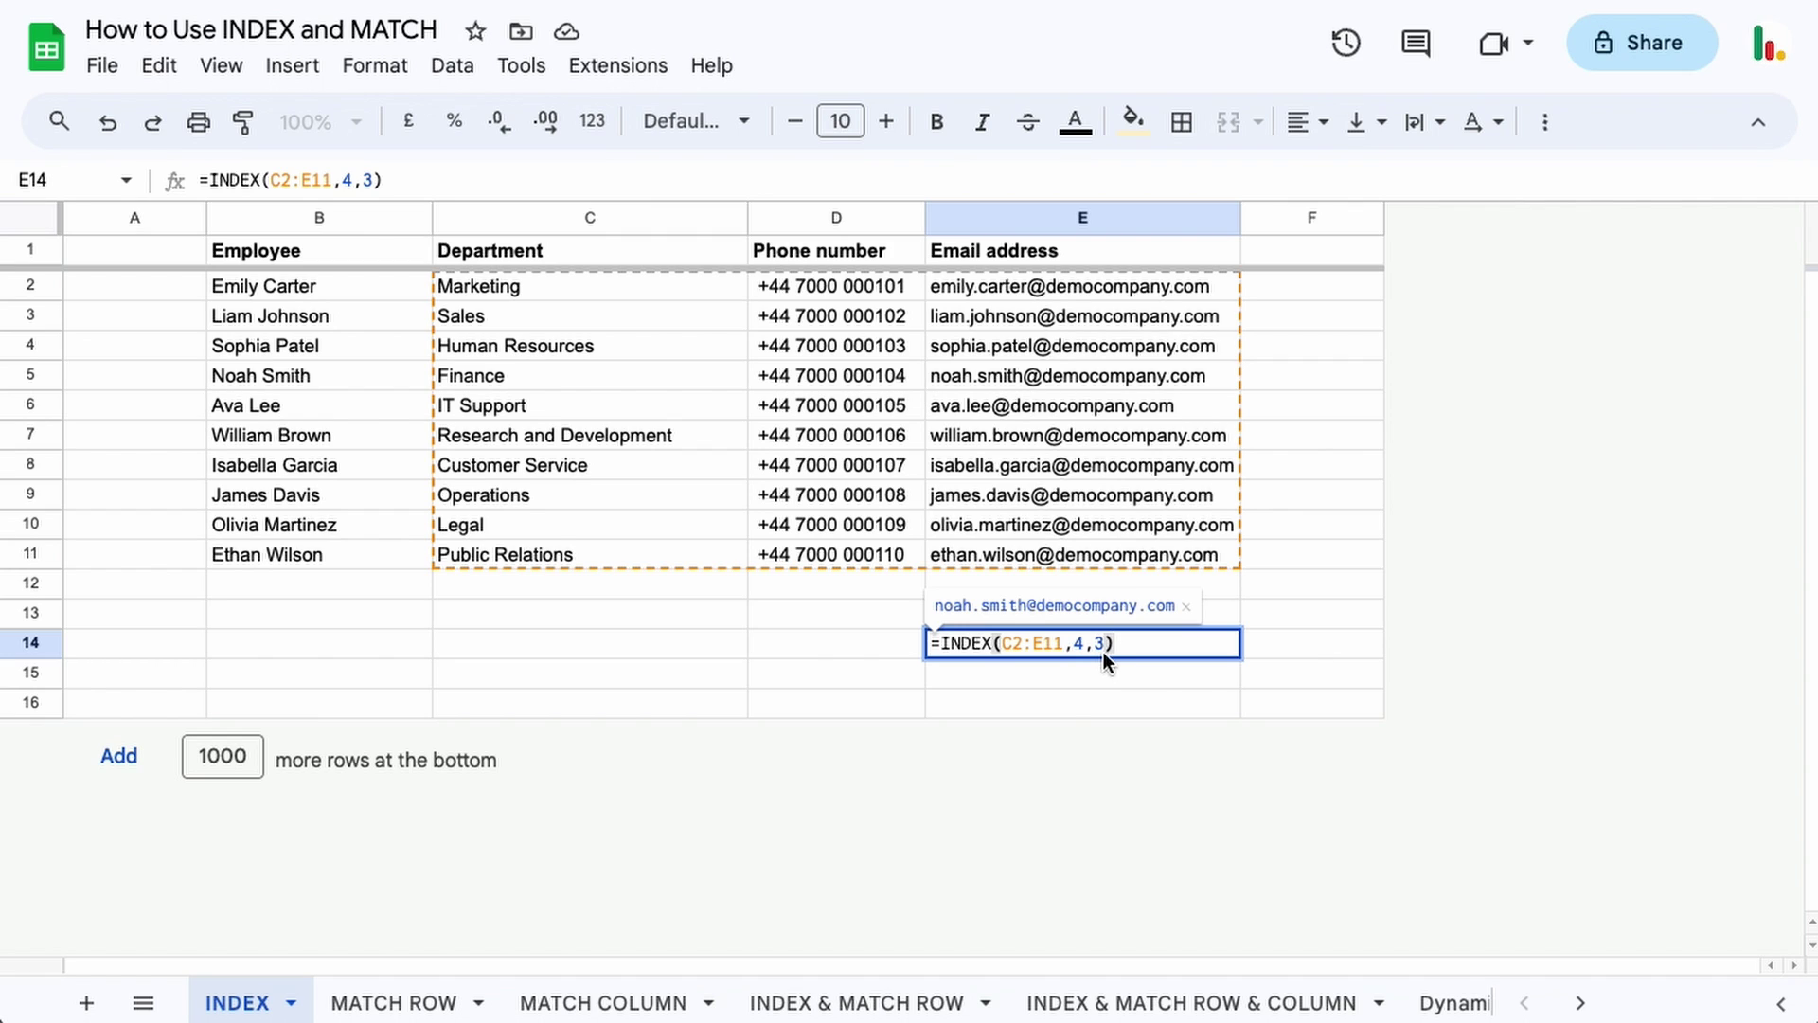
pyautogui.press('Return')
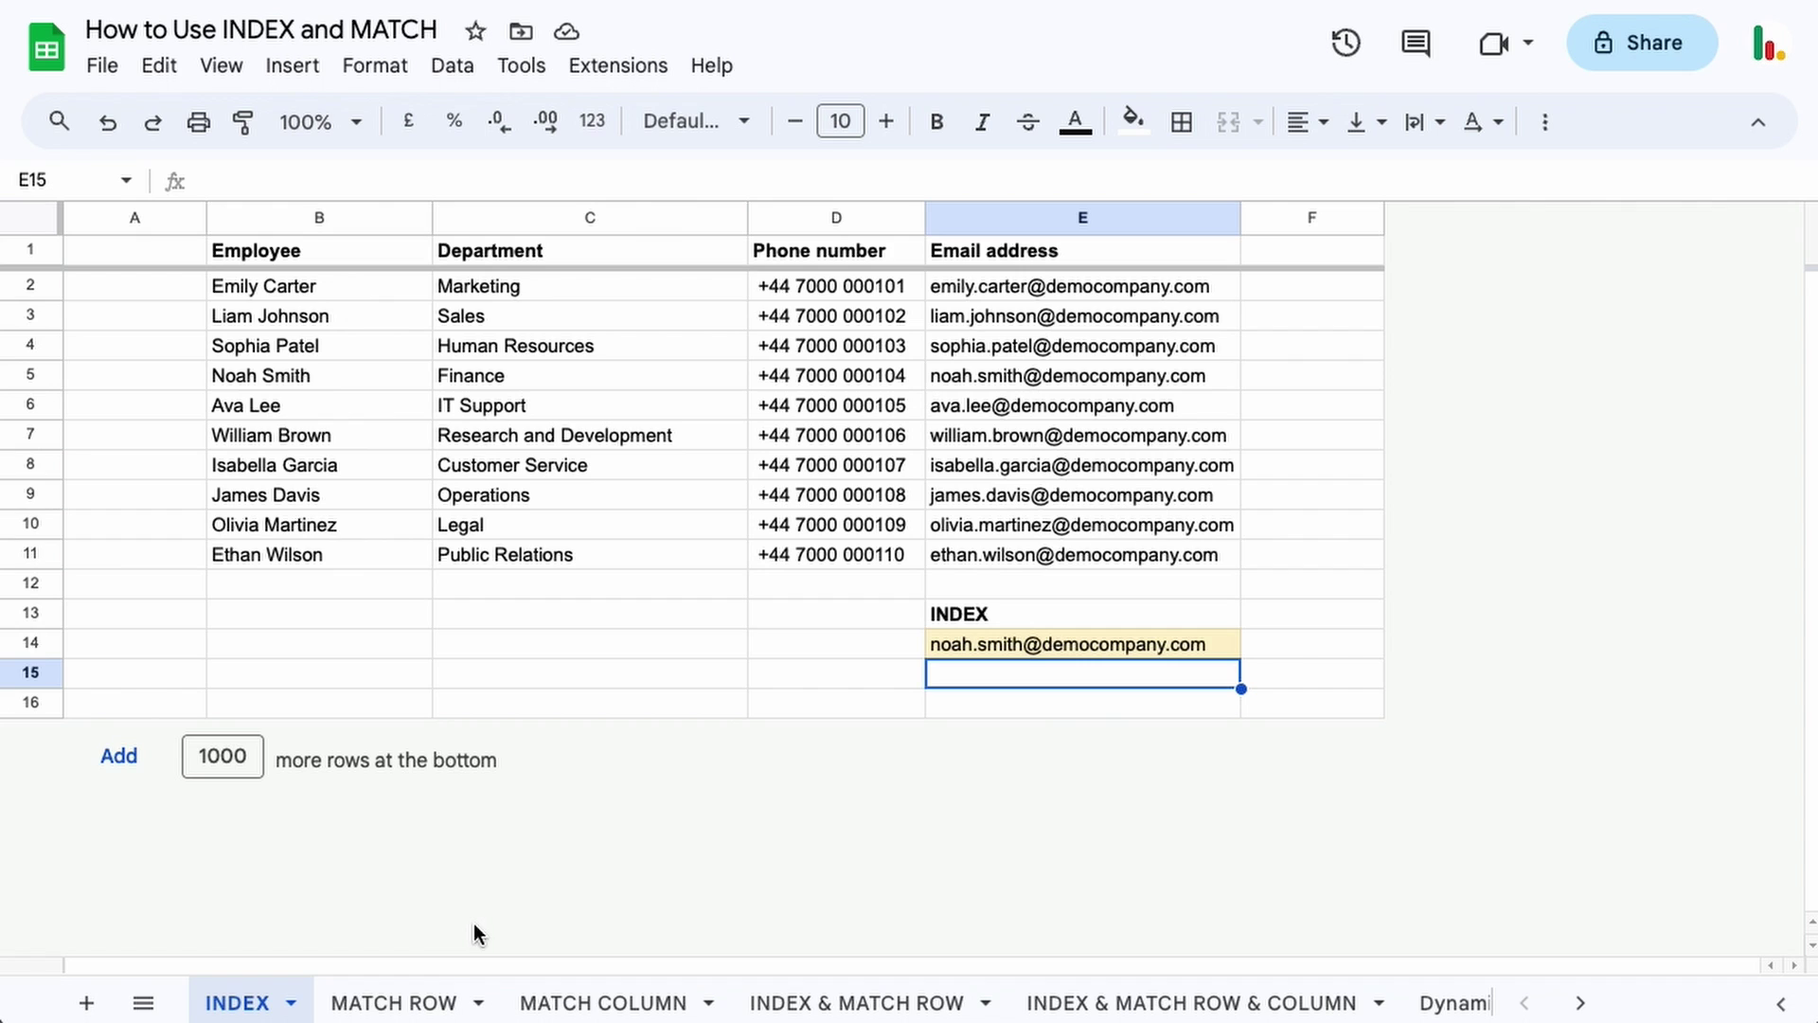
# On MATCH ROW, enter =MATCH(D14,B2:B11,0) in E14 and confirm its result of 4 against B2:B5
pyautogui.click(379, 1002)
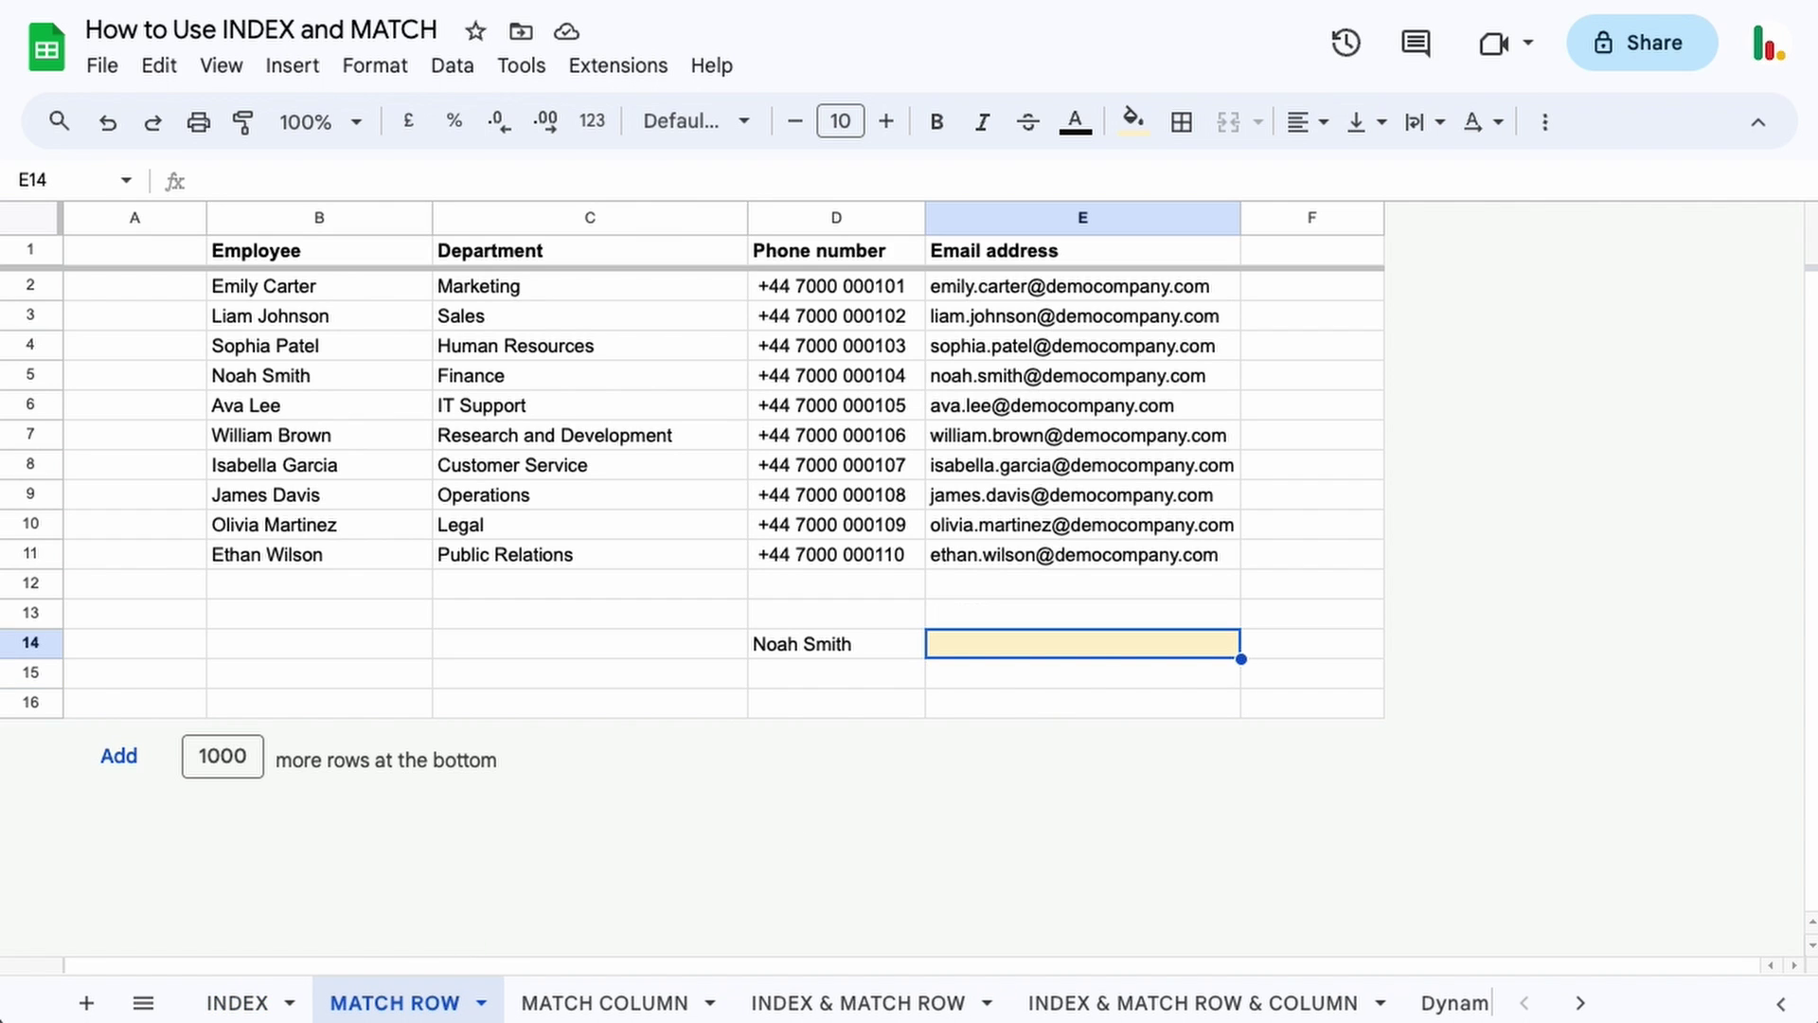
pyautogui.write('=mat')
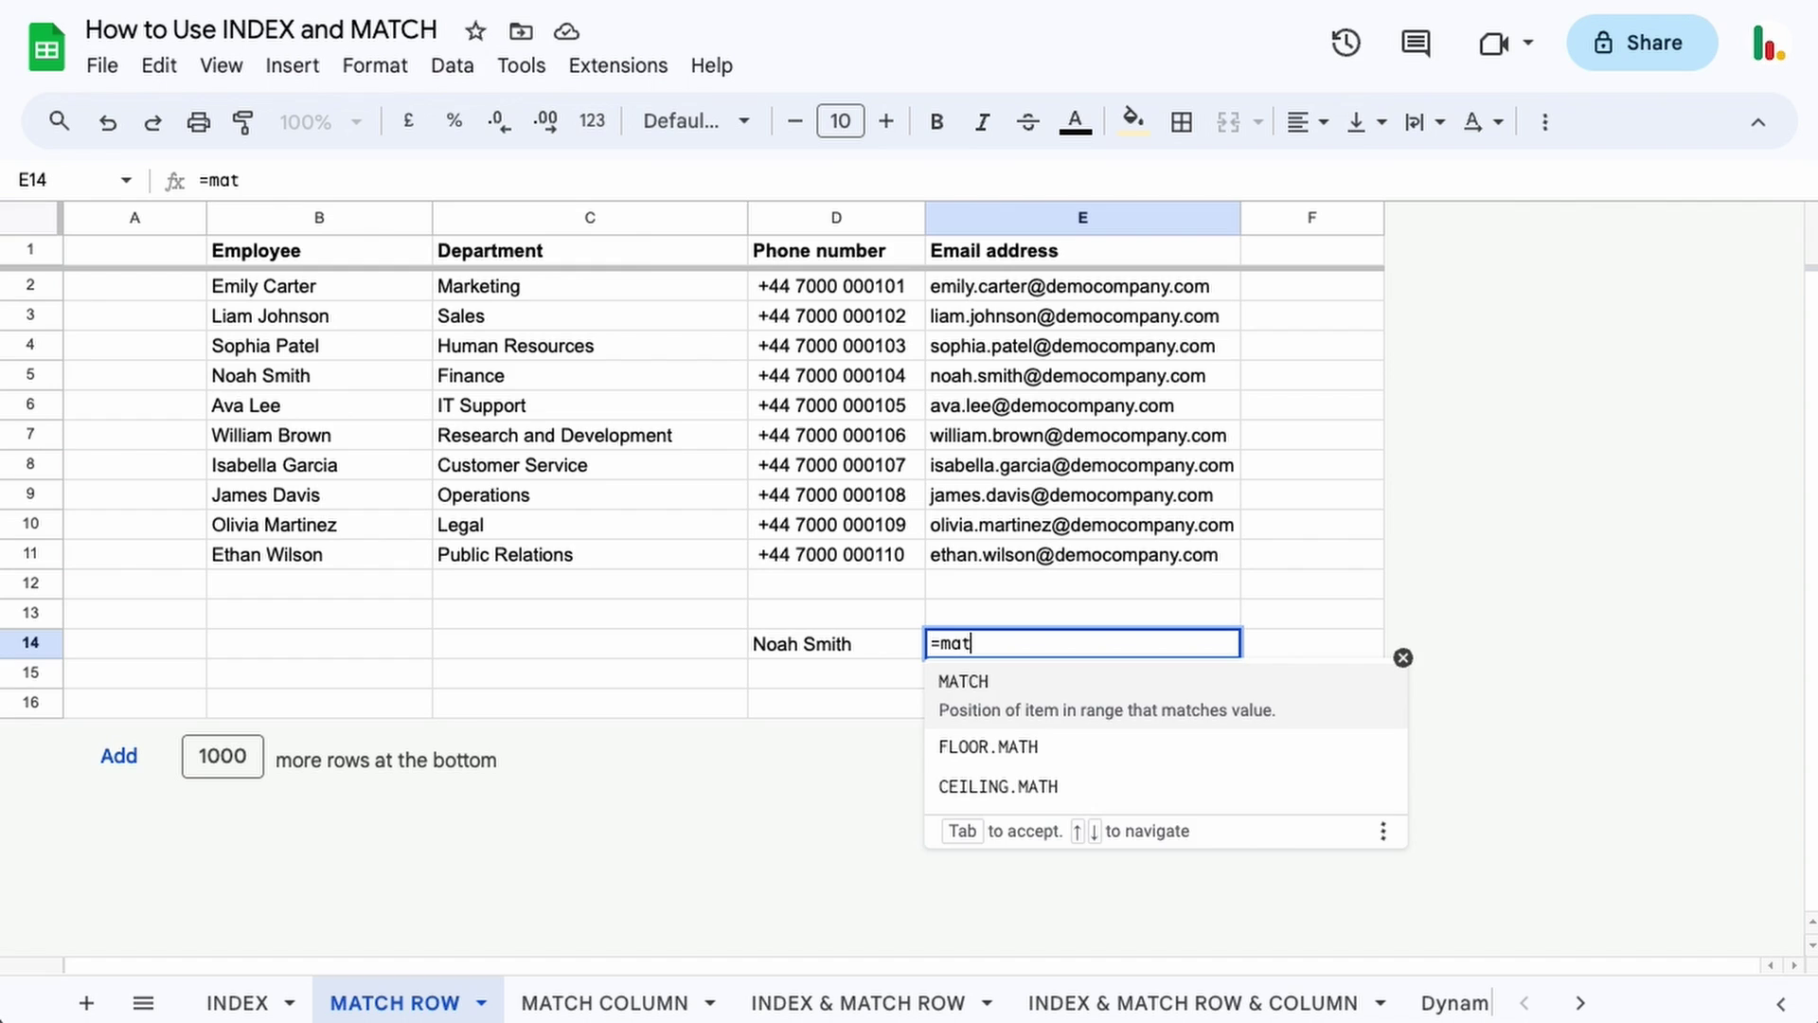
pyautogui.press('Tab')
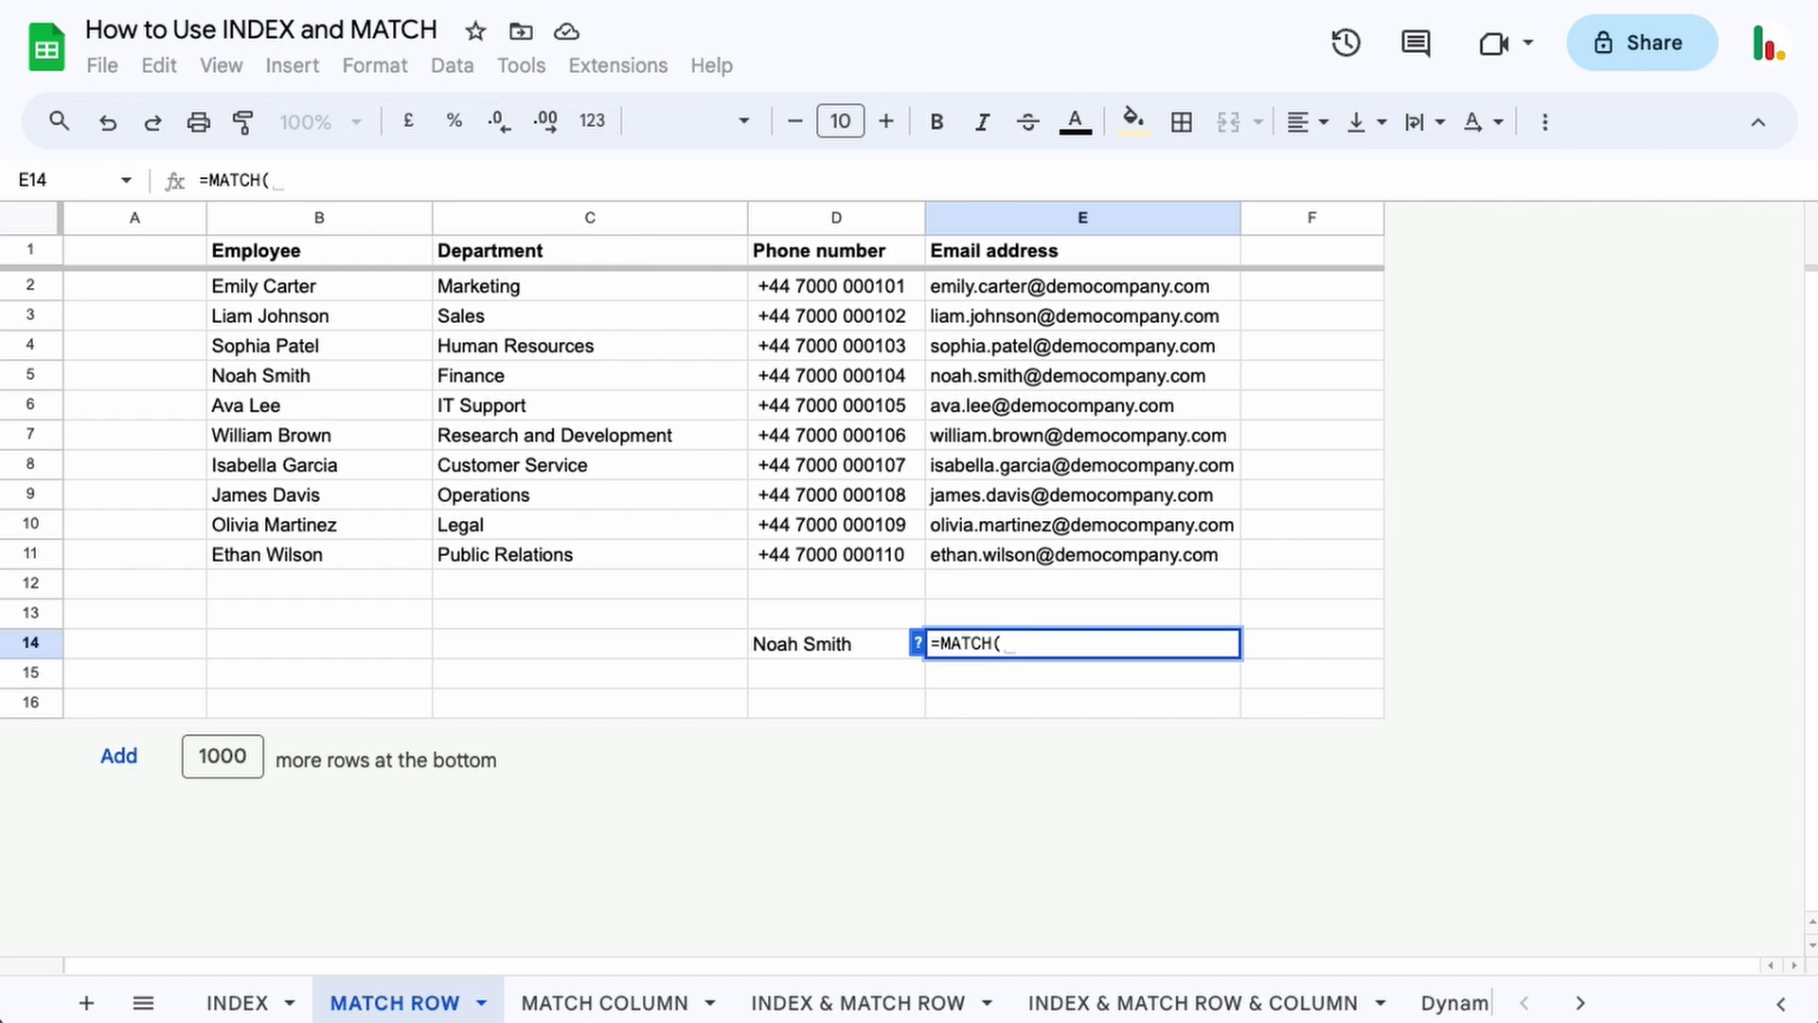
pyautogui.click(797, 645)
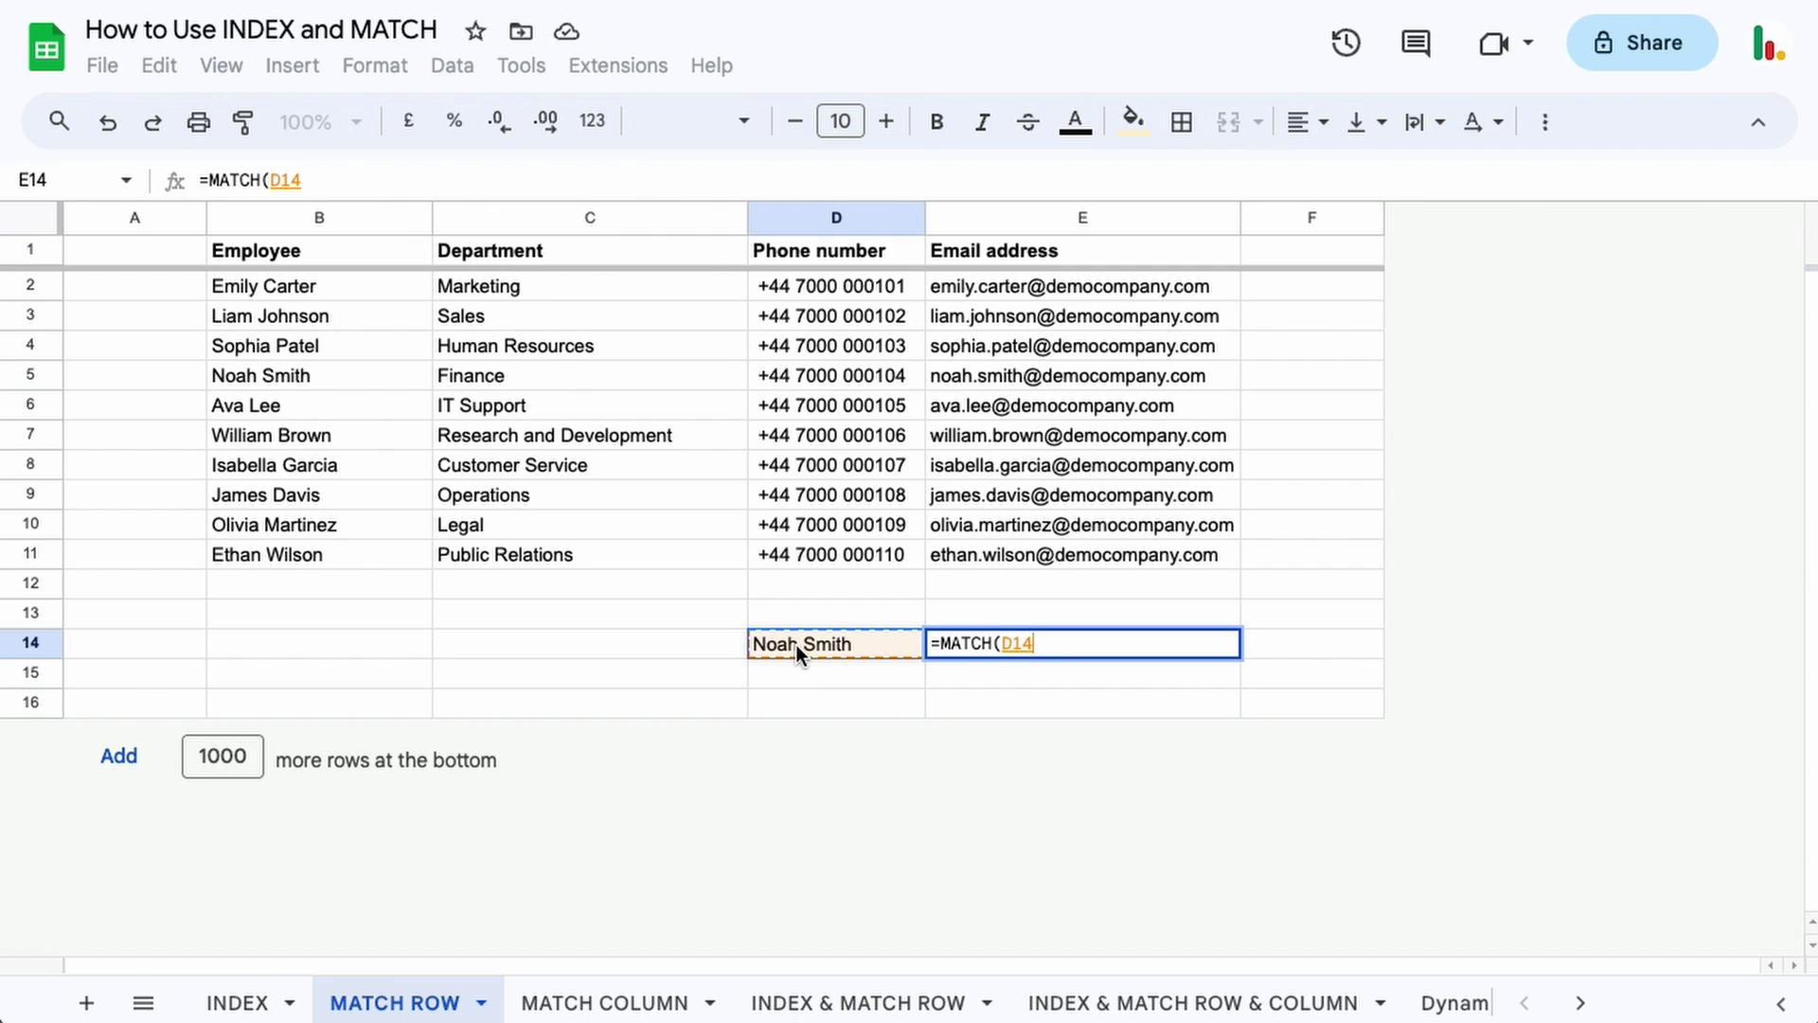
pyautogui.write(',')
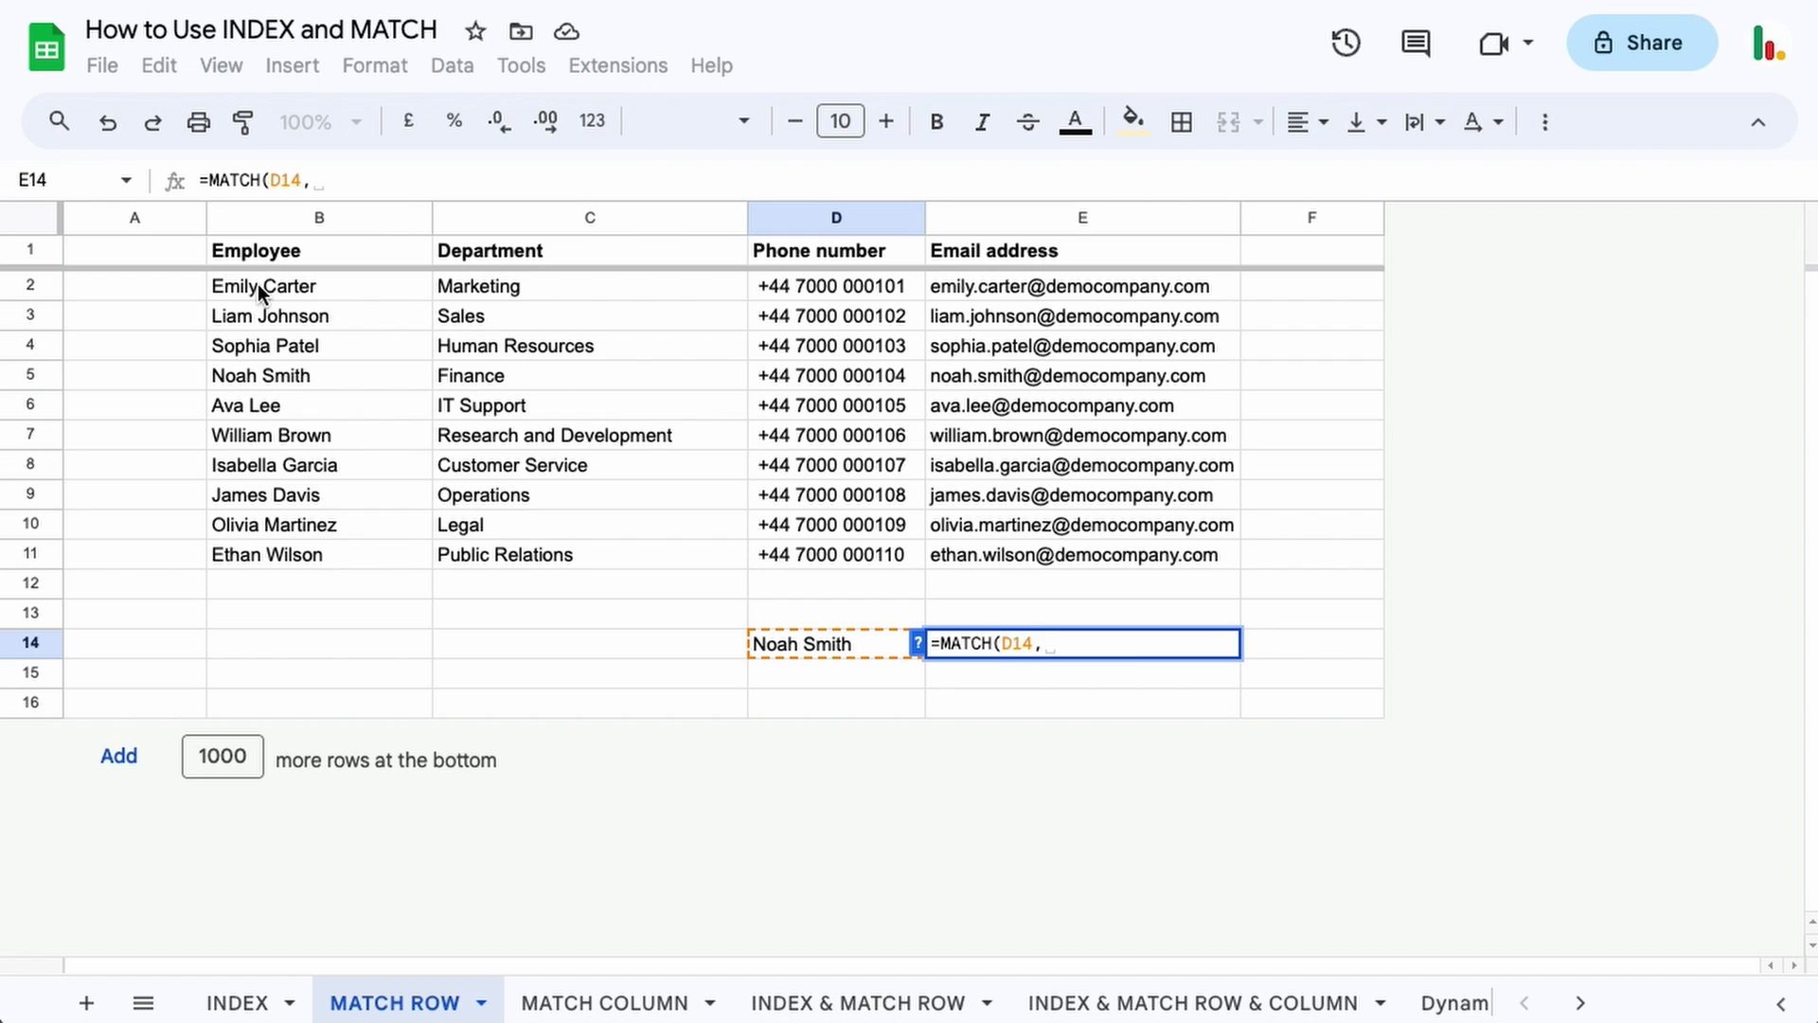
pyautogui.moveTo(257, 282); pyautogui.dragTo(242, 554)
pyautogui.write(',')
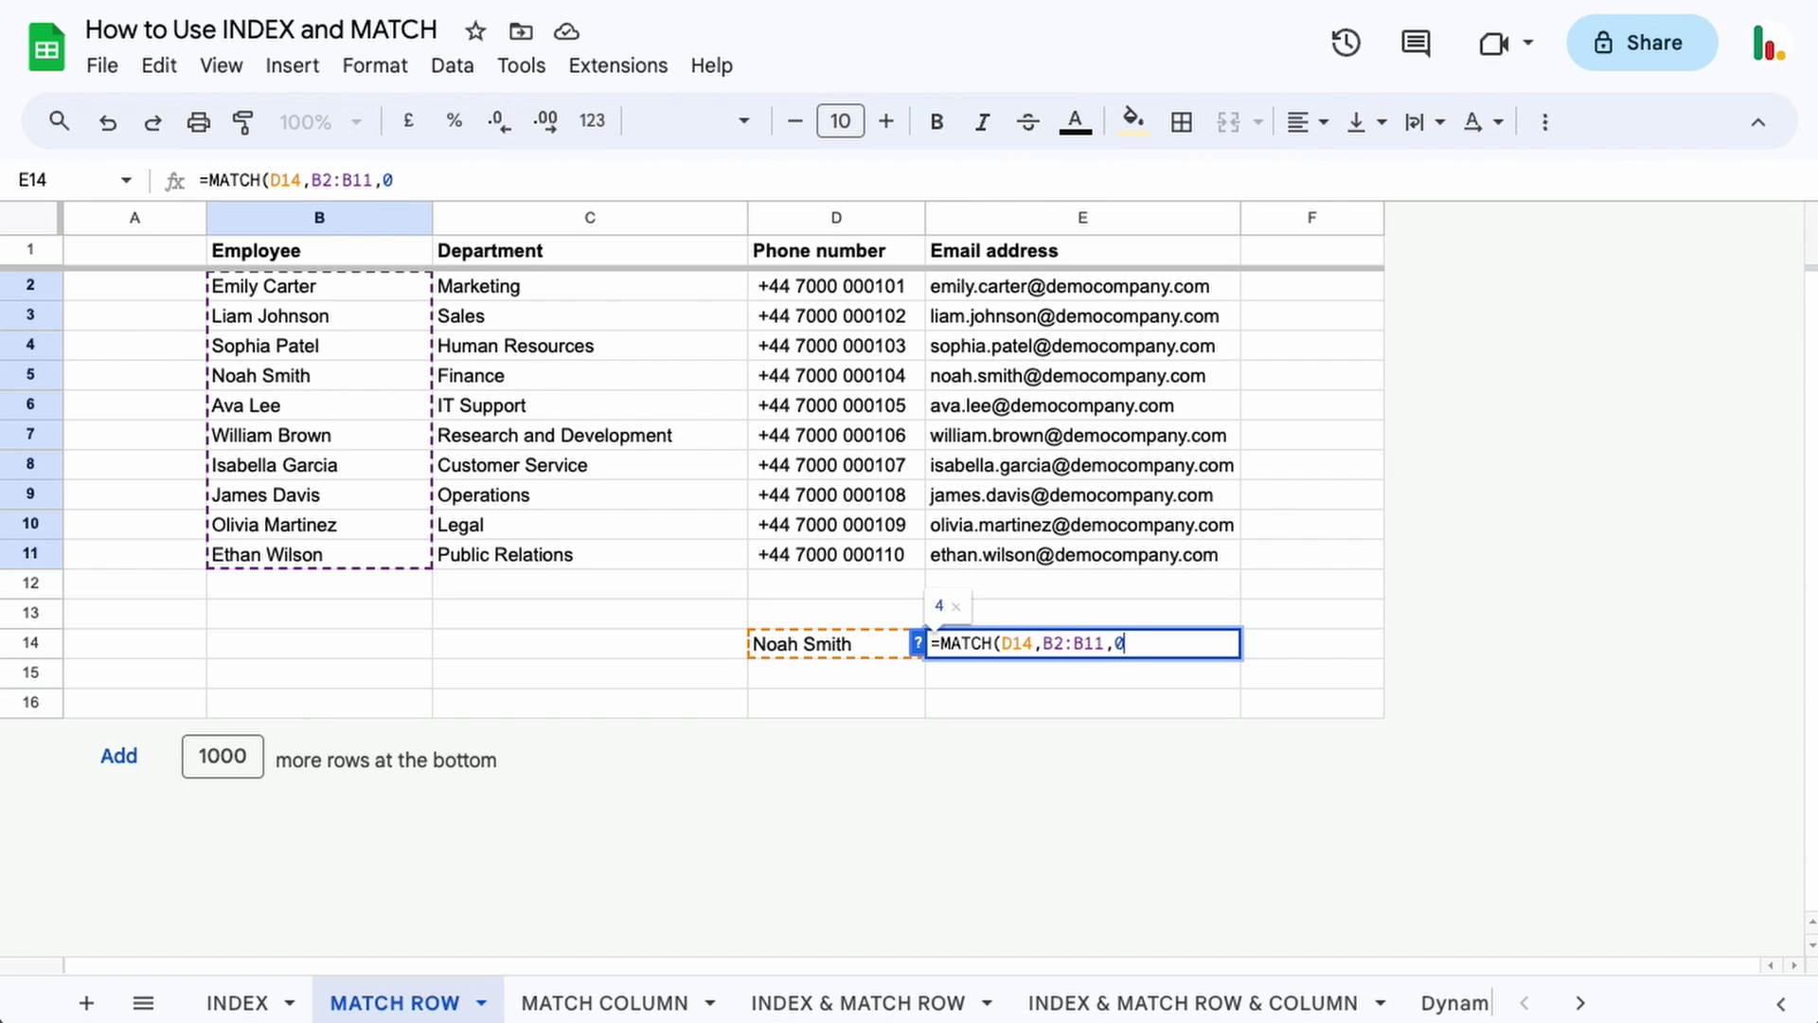
pyautogui.write('0)')
pyautogui.press('Return')
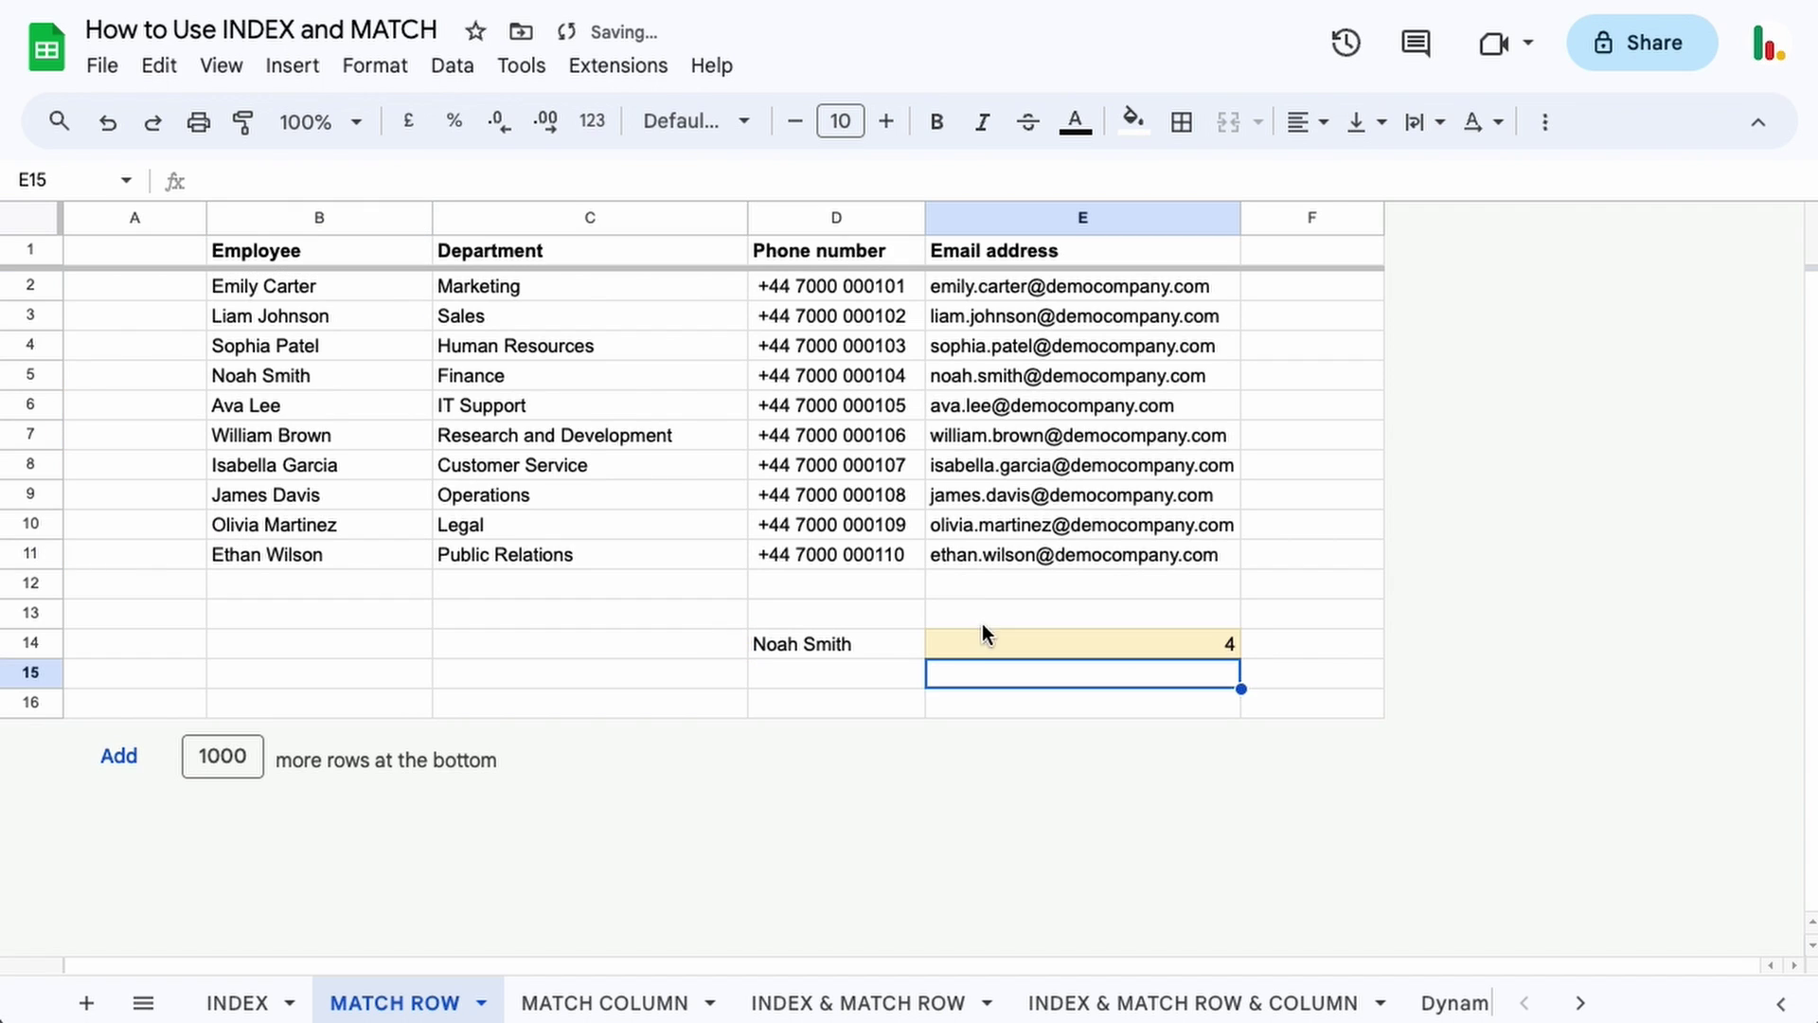
pyautogui.click(979, 642)
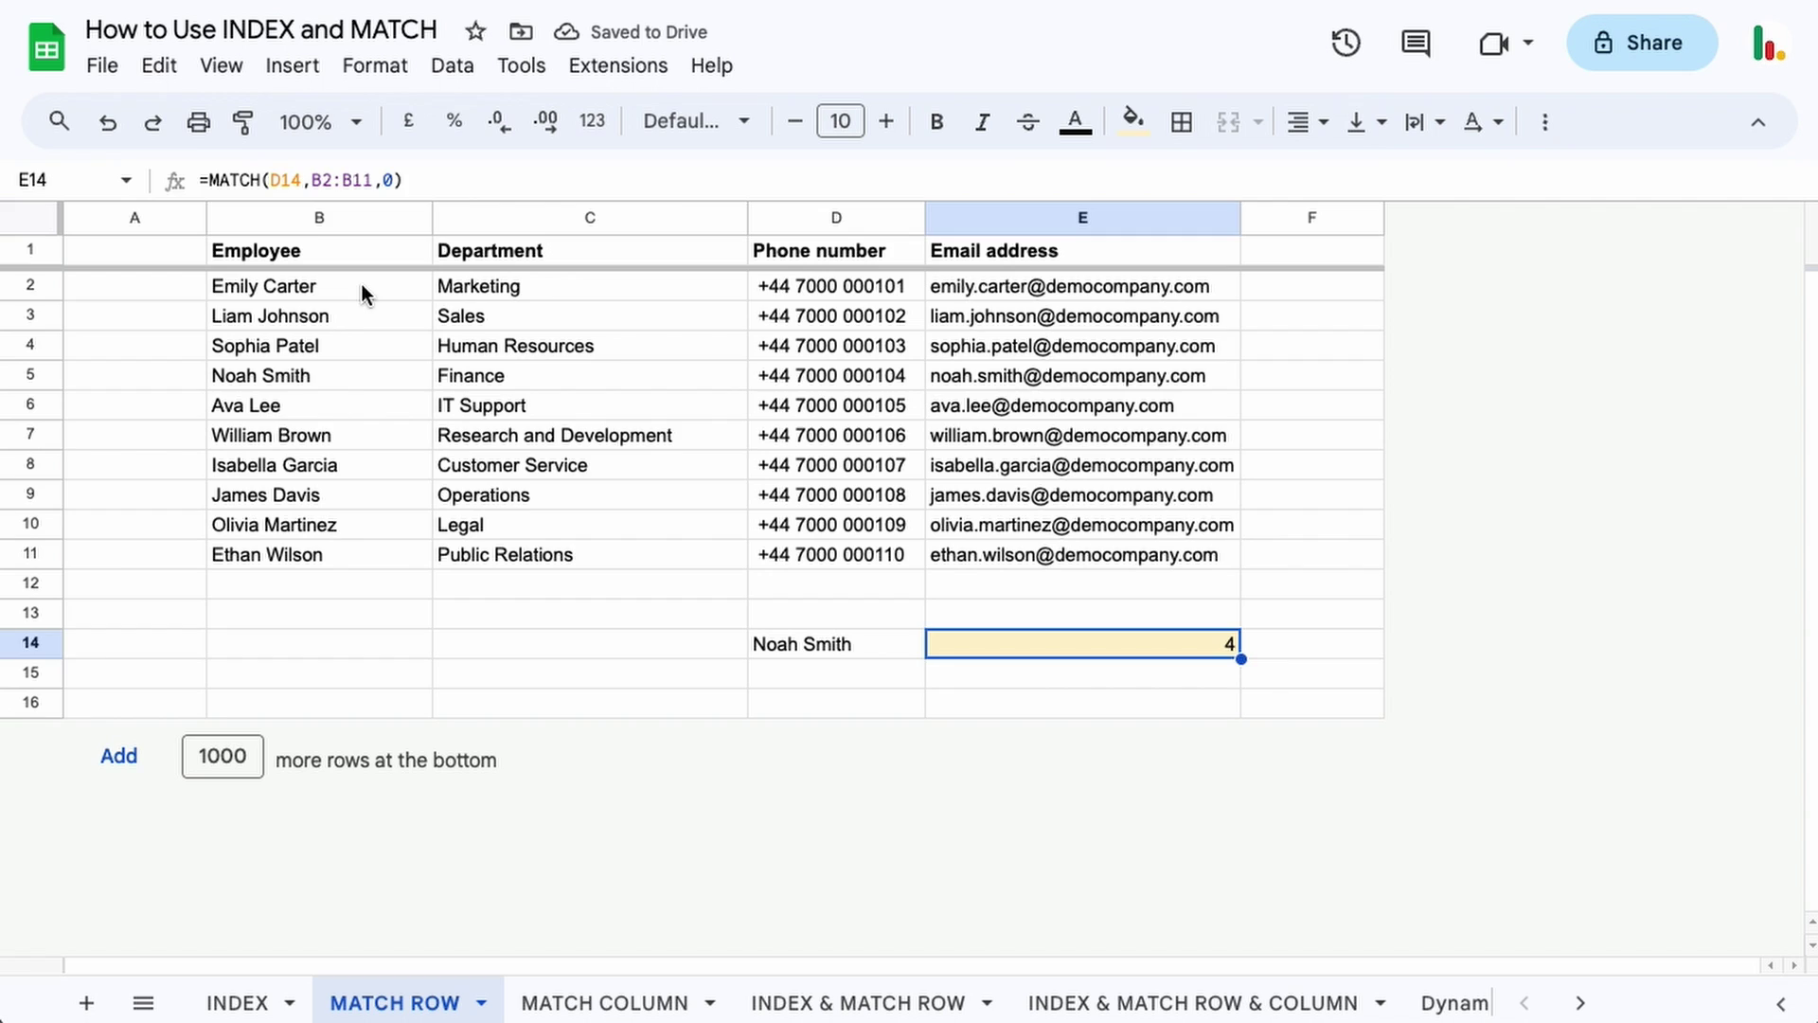
pyautogui.moveTo(358, 287); pyautogui.dragTo(350, 373)
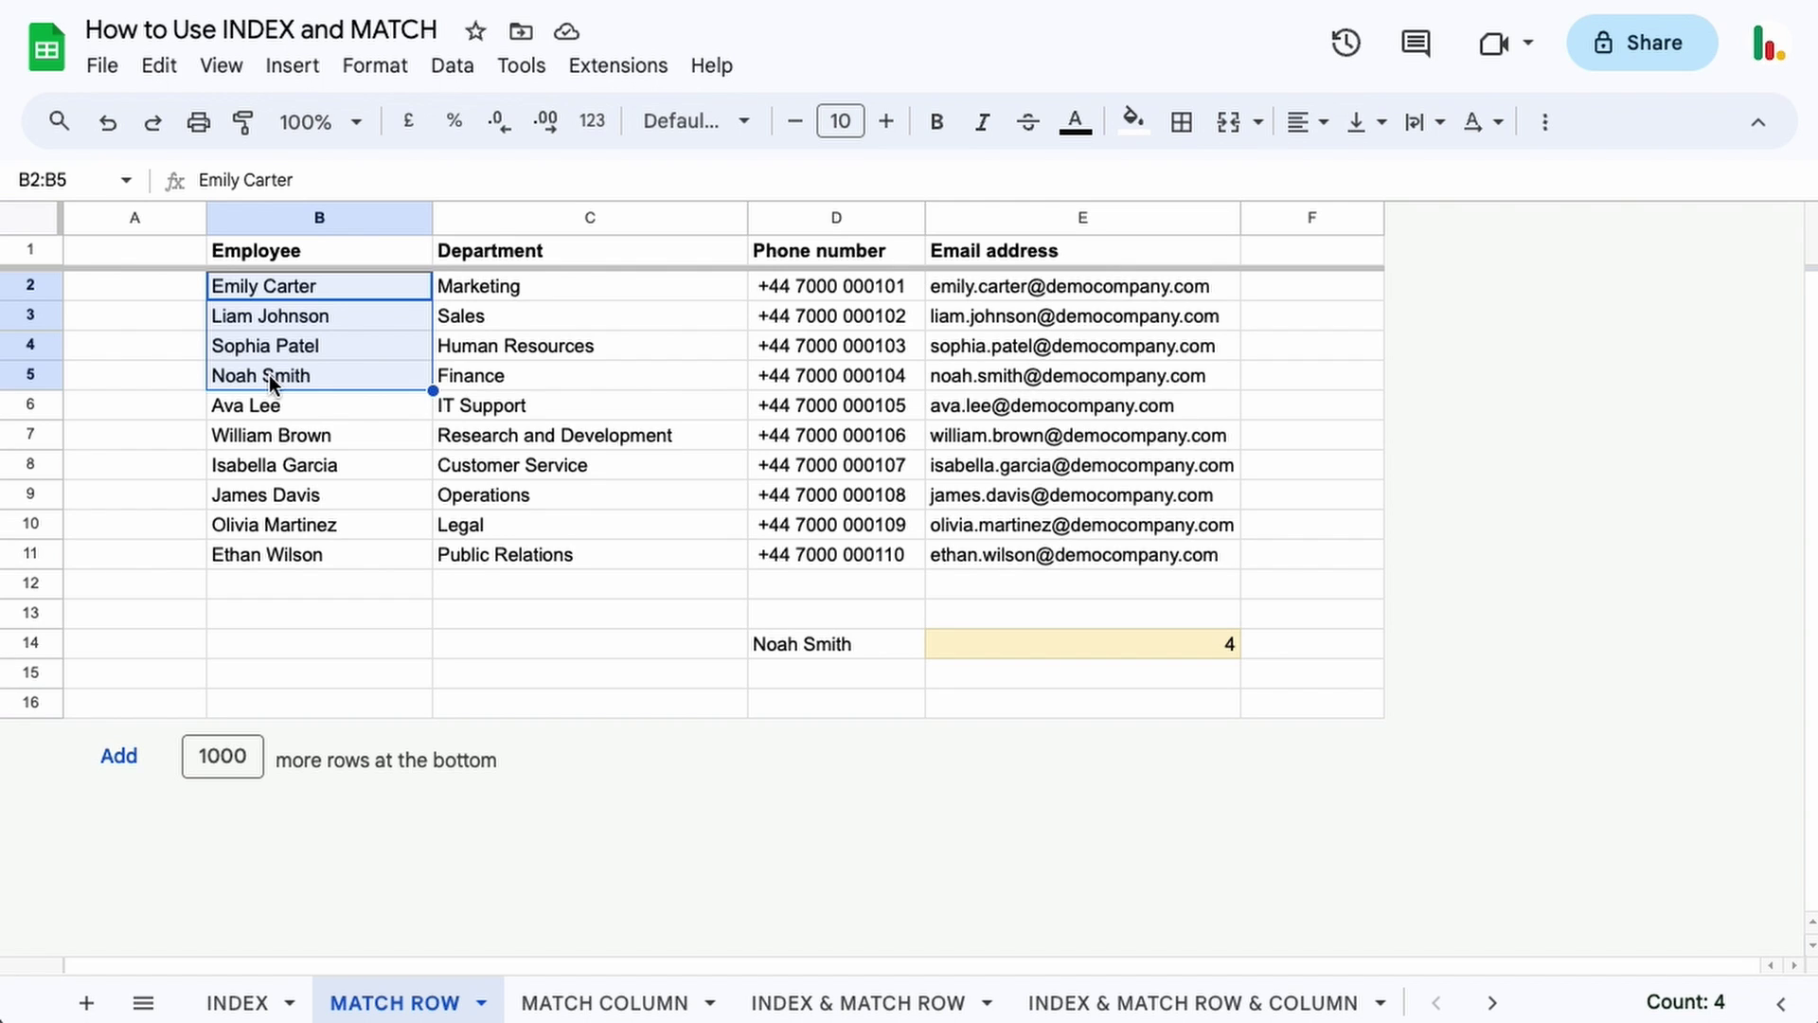
# On the MATCH COLUMN sheet, enter =MATCH(D14,C1:E1,0) in E14
pyautogui.click(565, 1002)
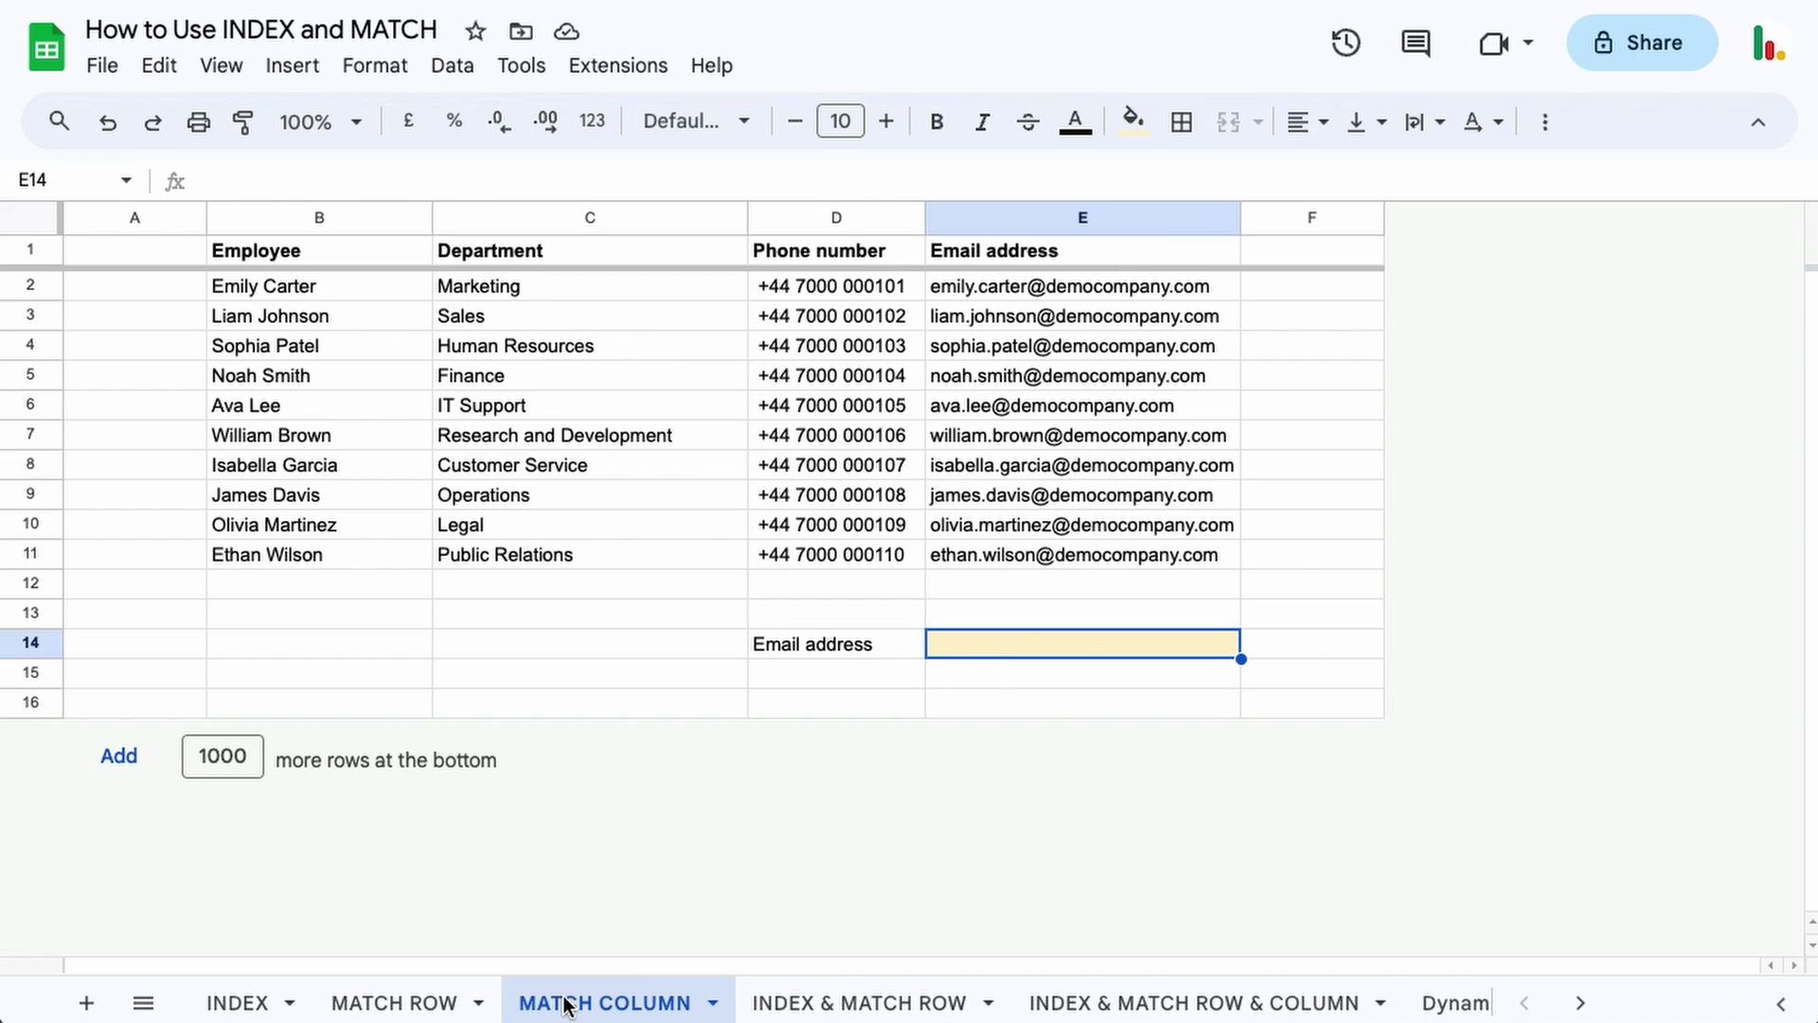
pyautogui.write('=MATCH(')
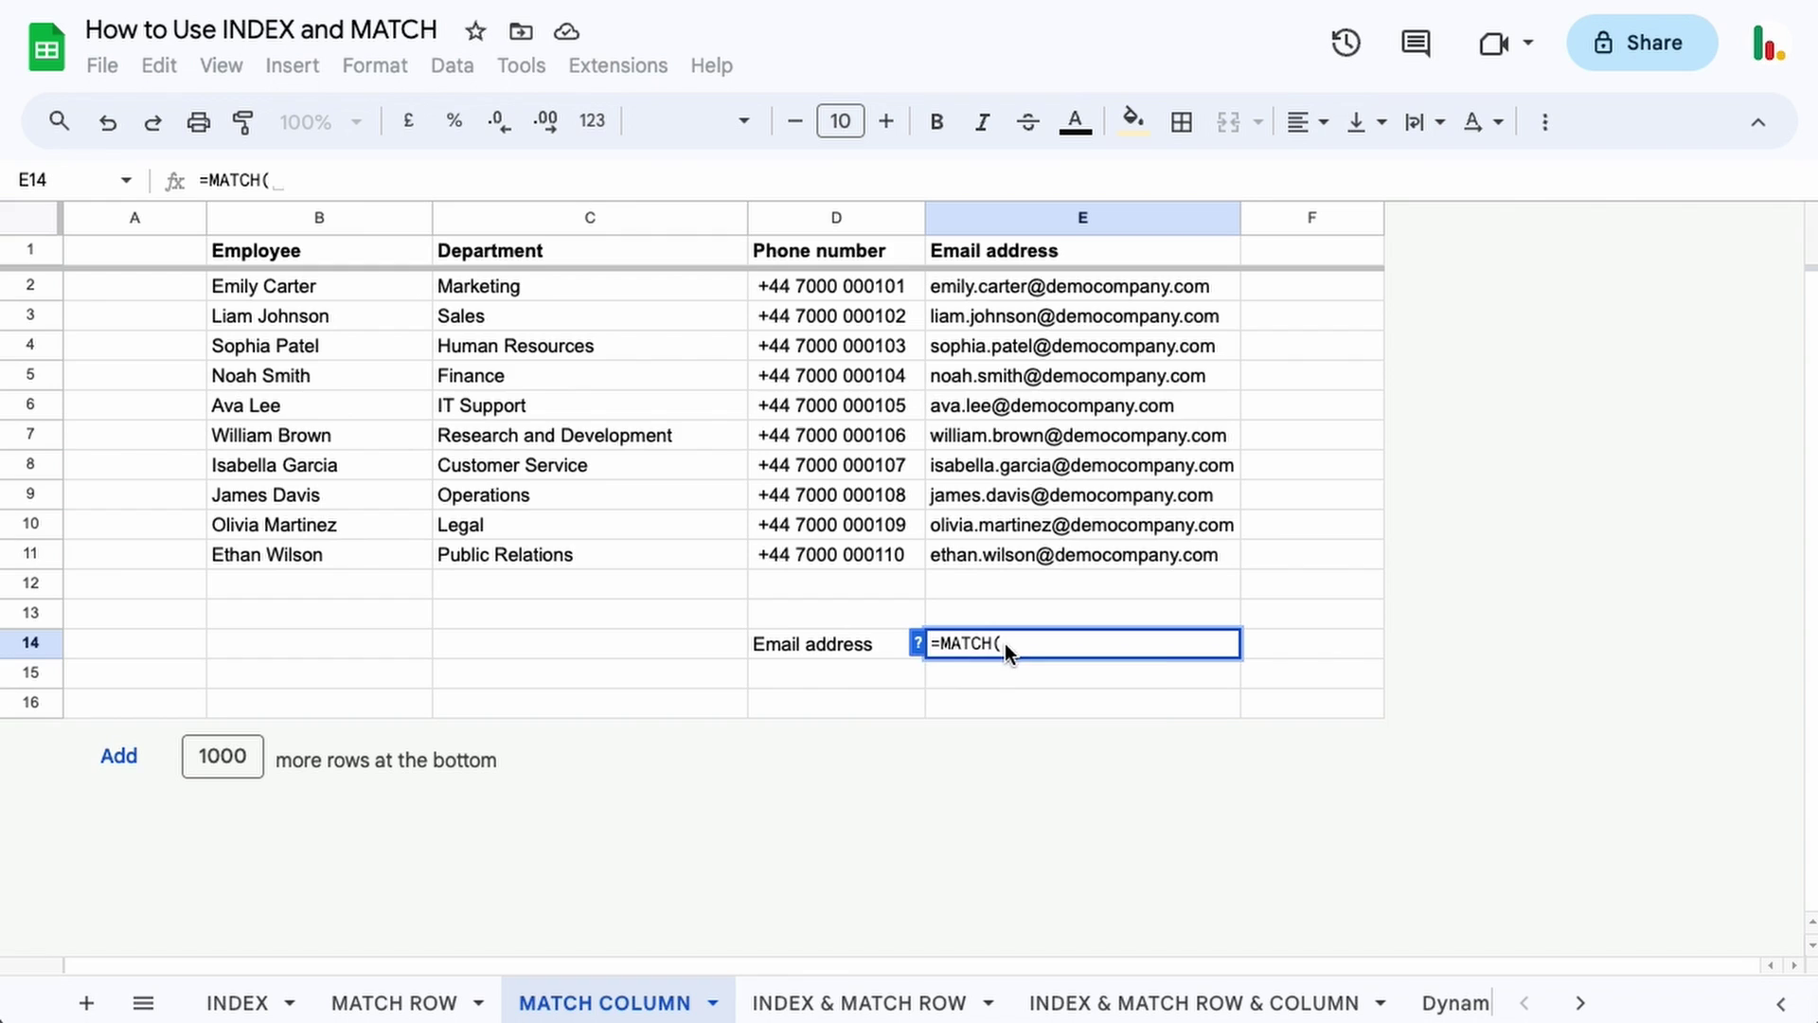
pyautogui.click(808, 640)
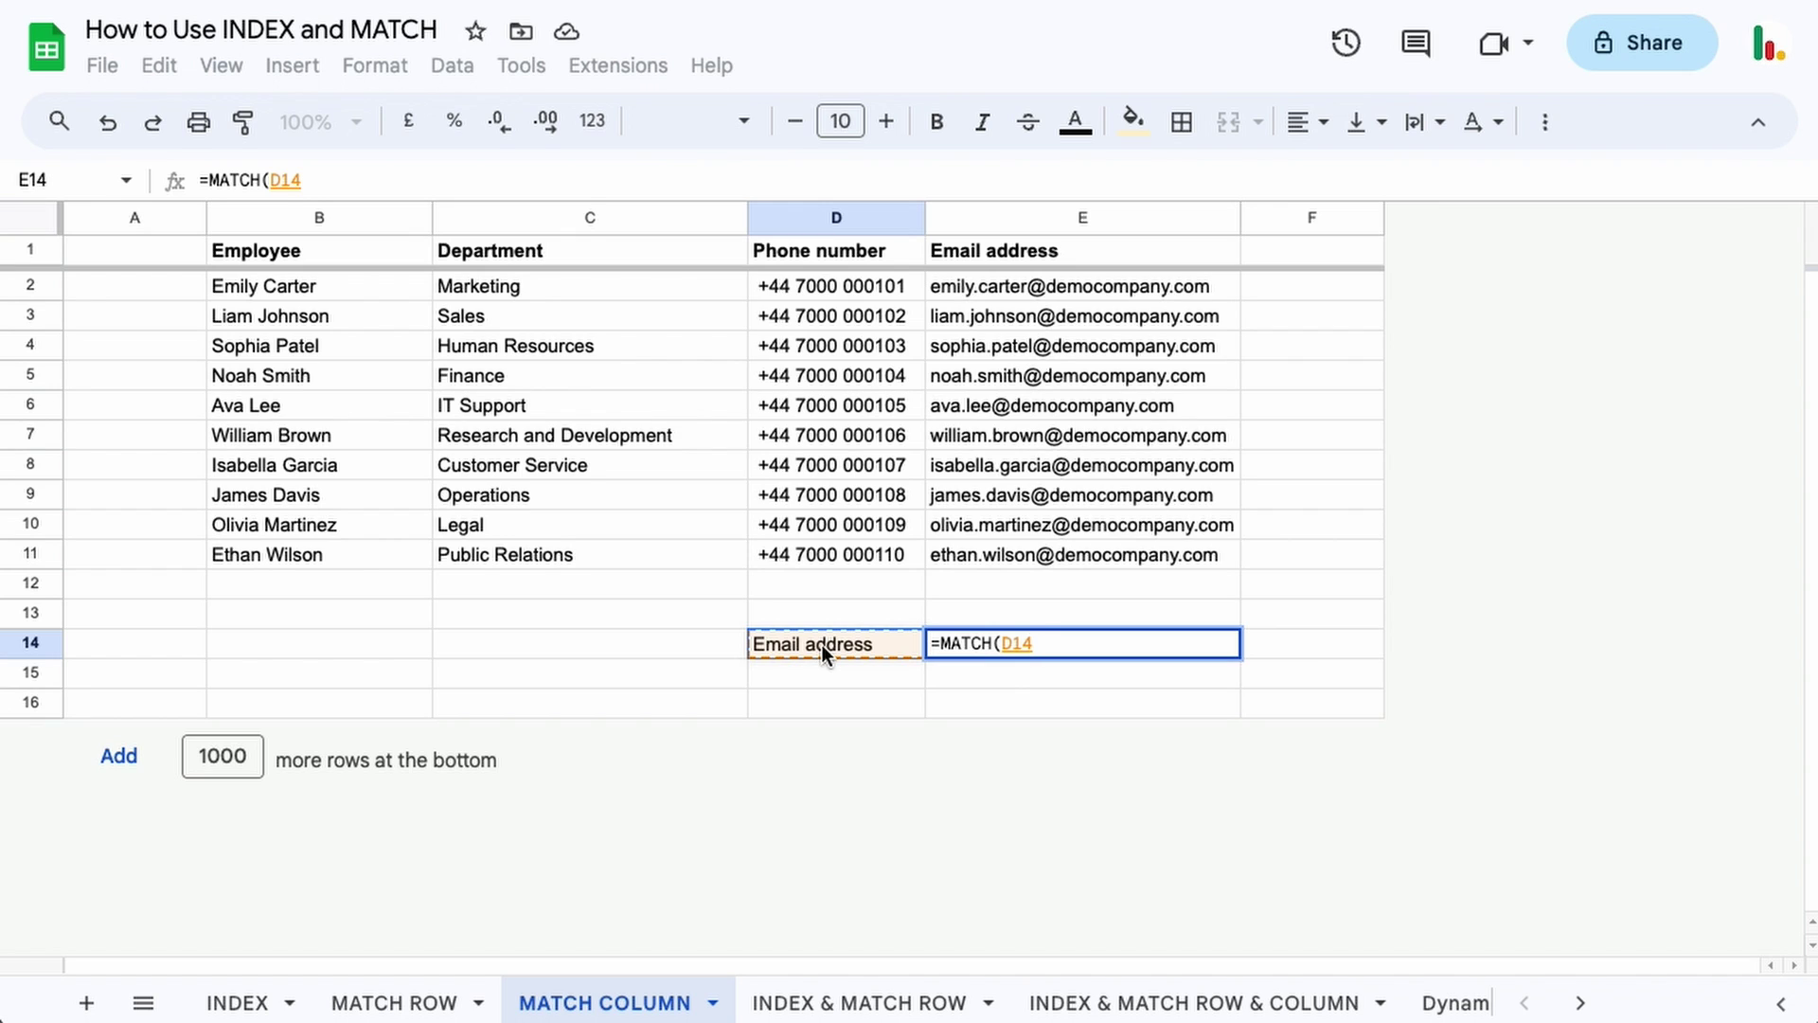
pyautogui.write(',')
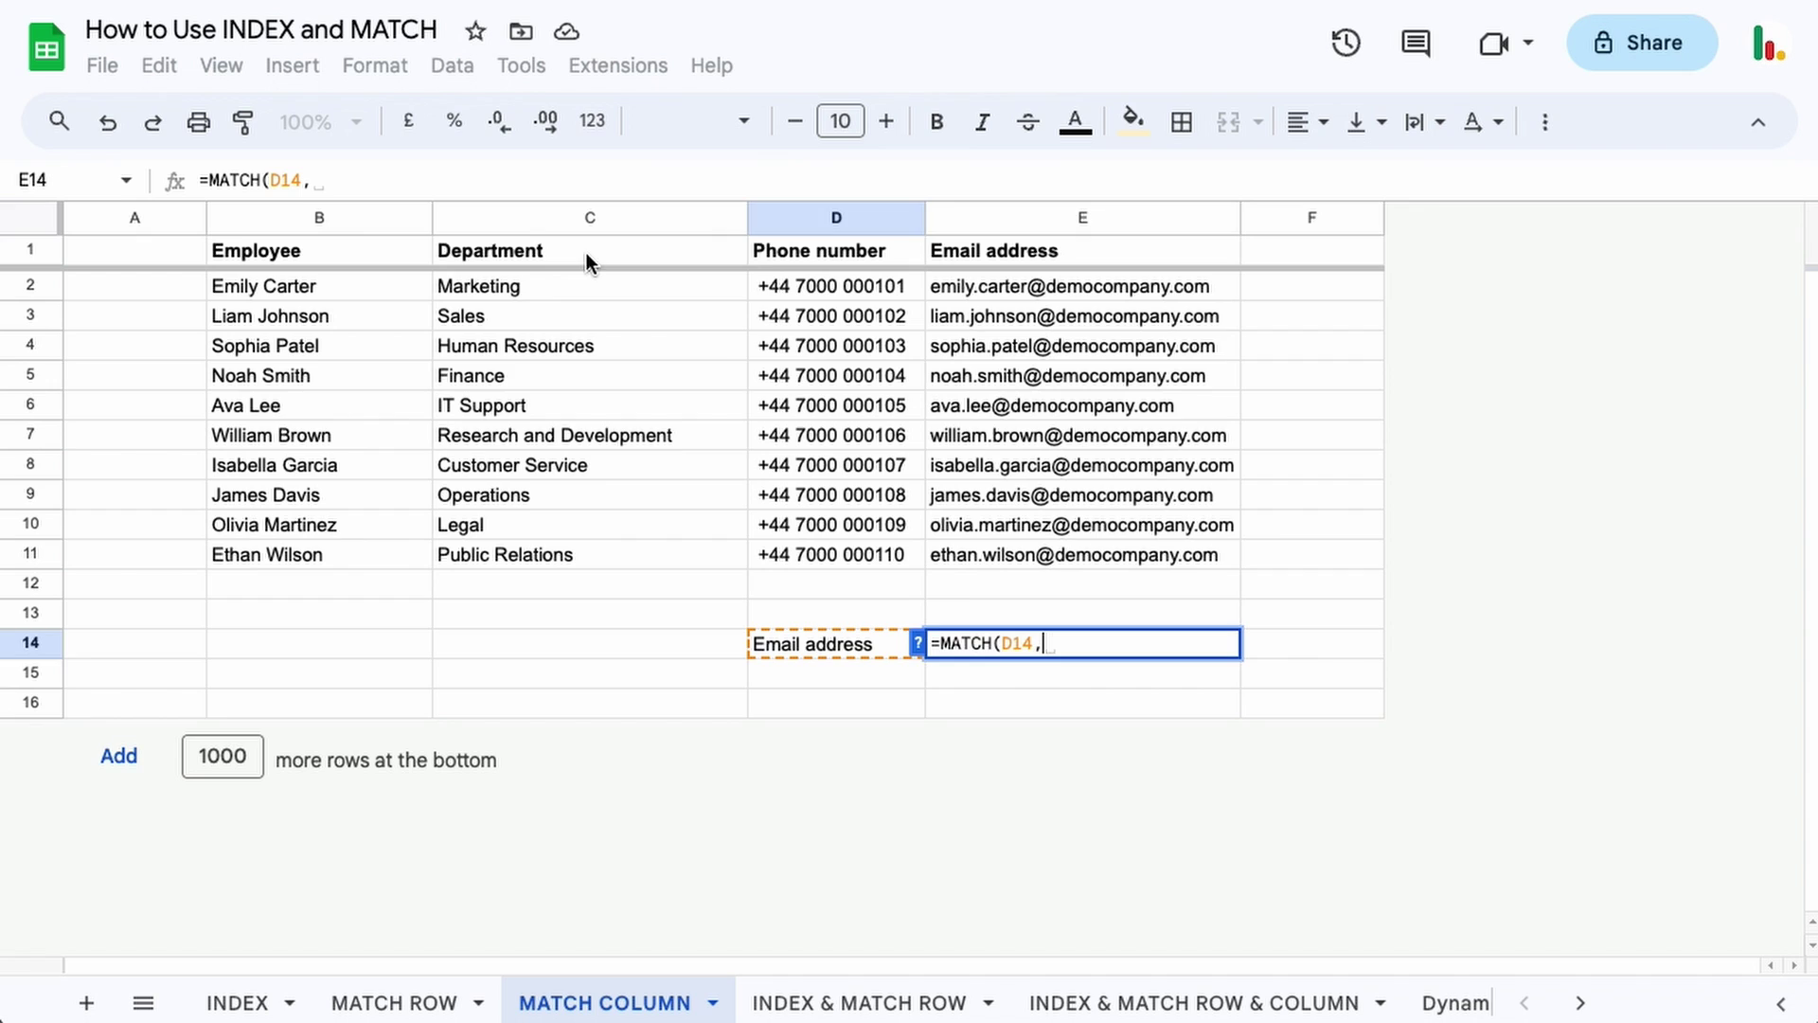
pyautogui.moveTo(587, 257); pyautogui.dragTo(1031, 259)
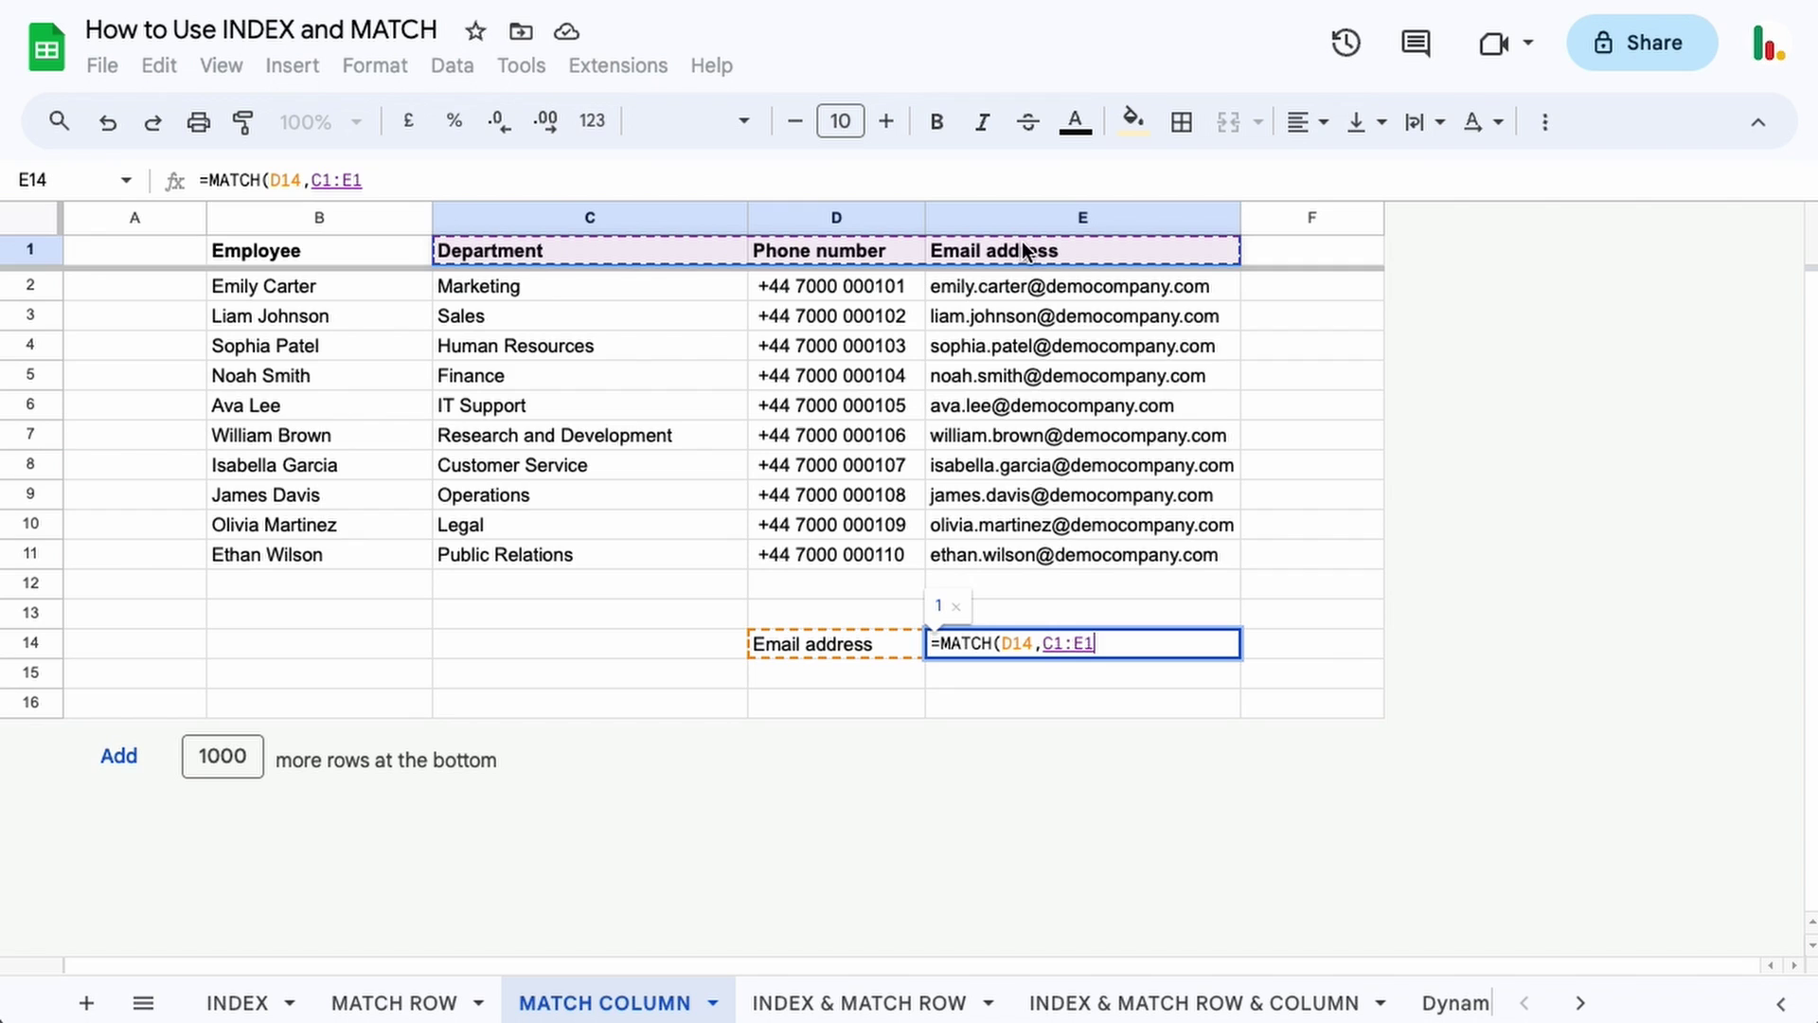
pyautogui.write(',')
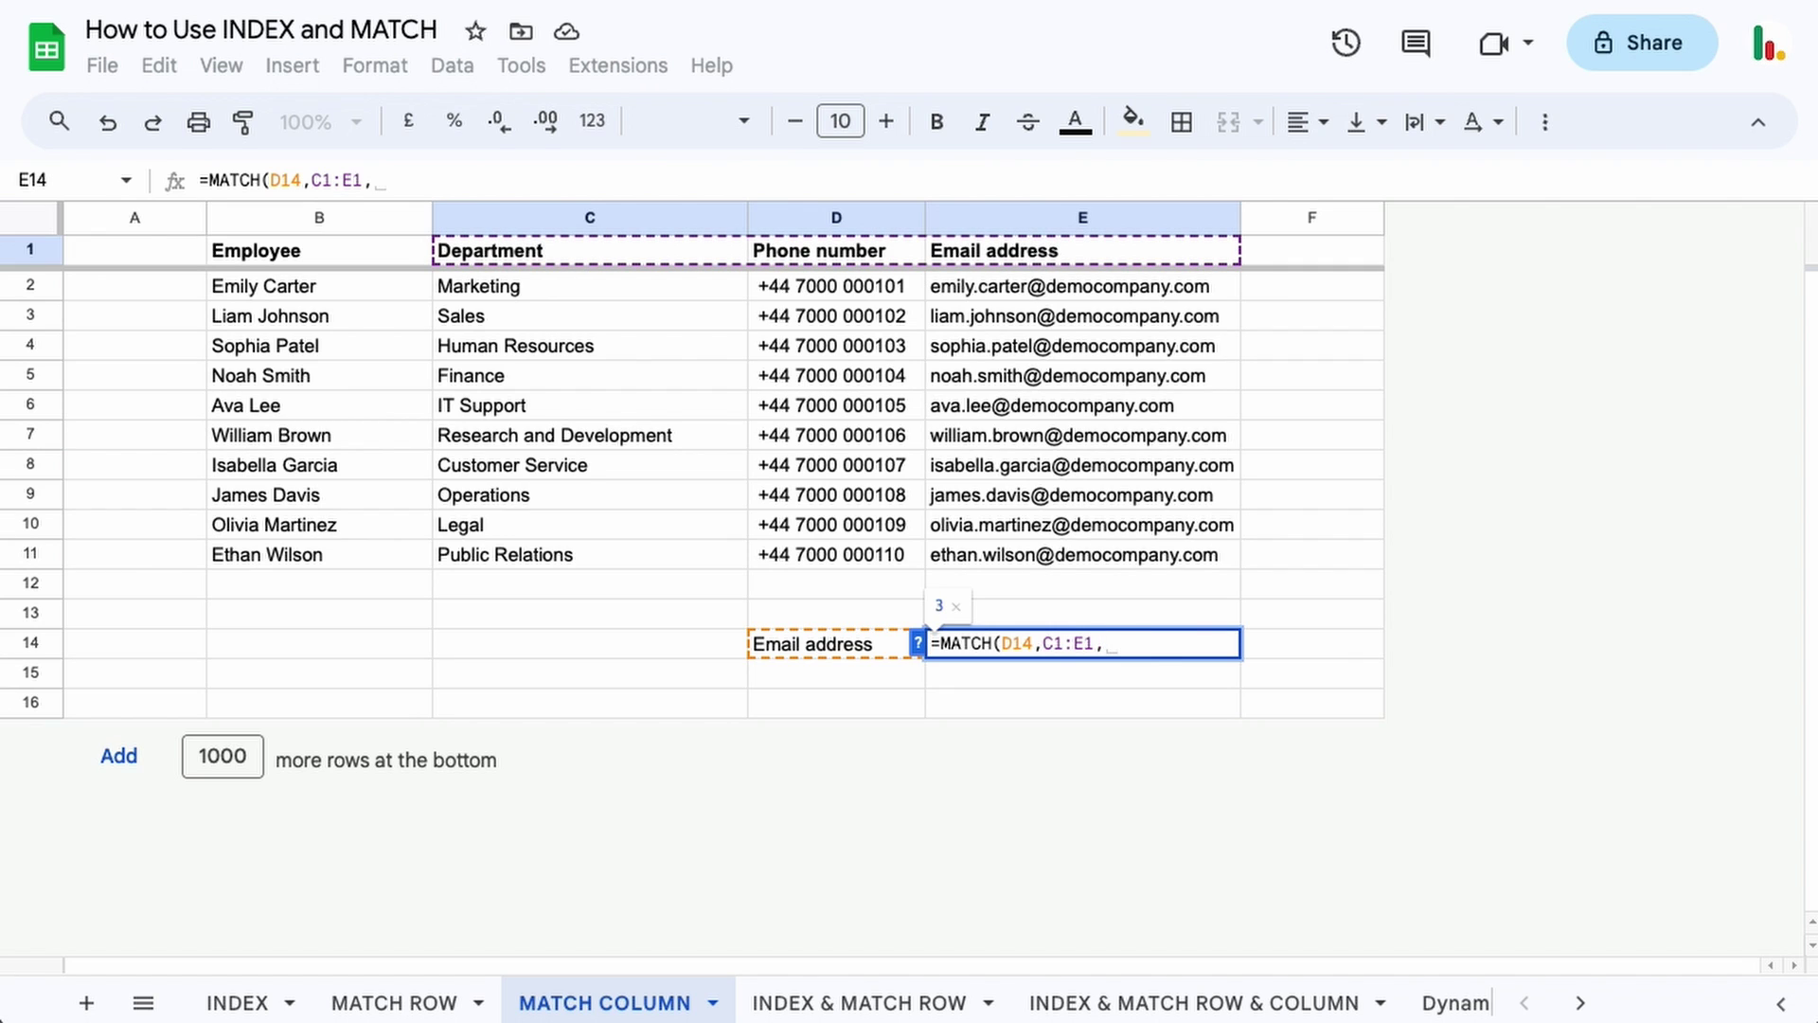
pyautogui.write('0')
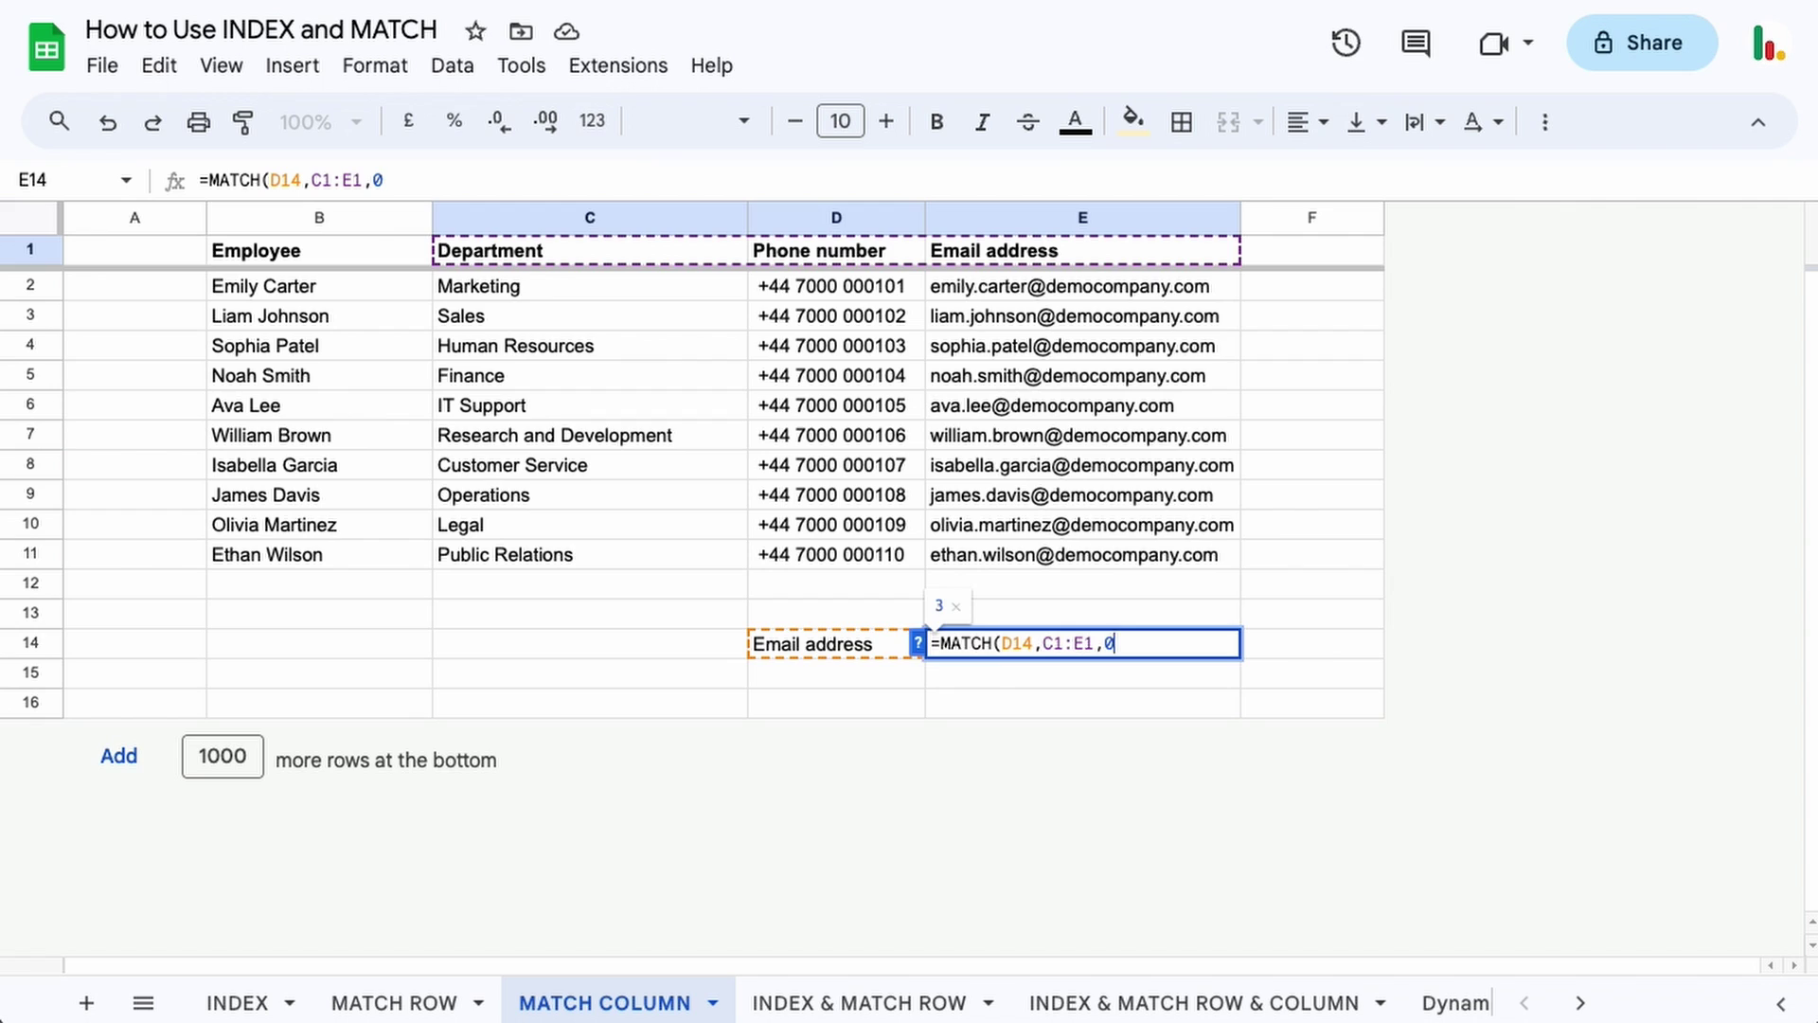
pyautogui.write(')')
pyautogui.press('Return')
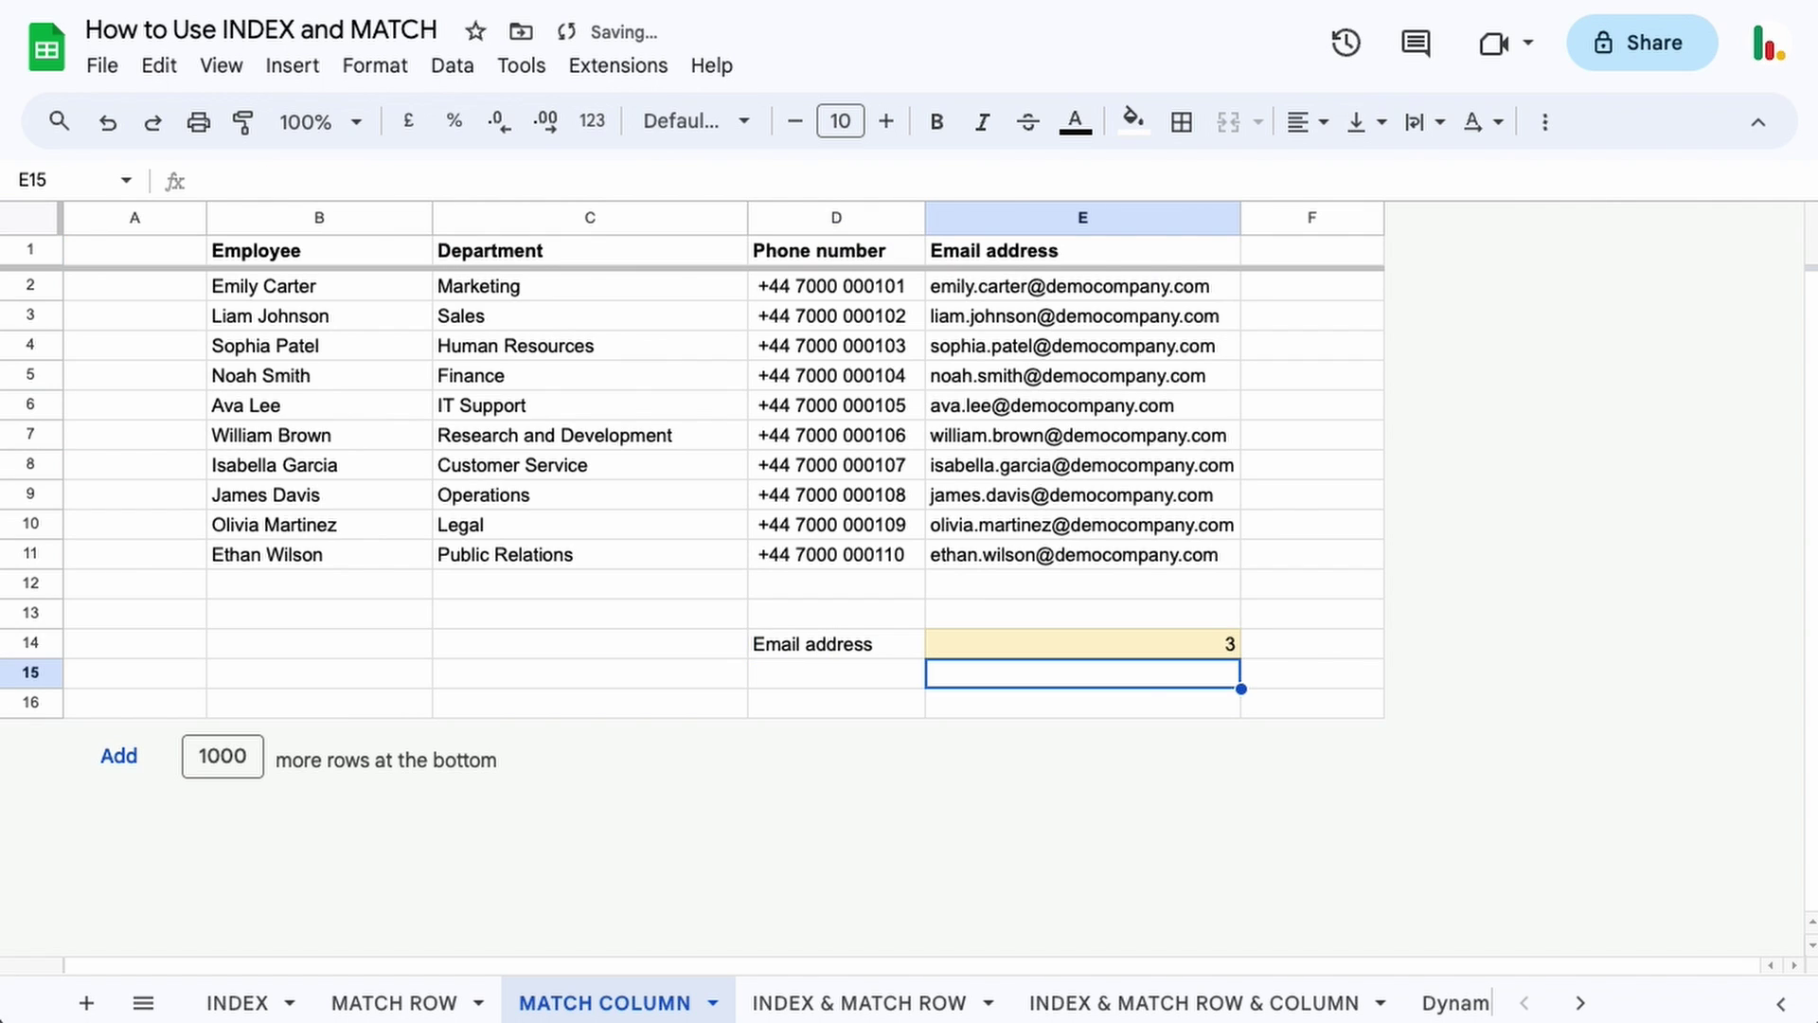
# Check that 3 is Email address's position within headers C1:E1
pyautogui.click(1144, 645)
pyautogui.moveTo(667, 246); pyautogui.dragTo(1079, 256)
pyautogui.click(1077, 252)
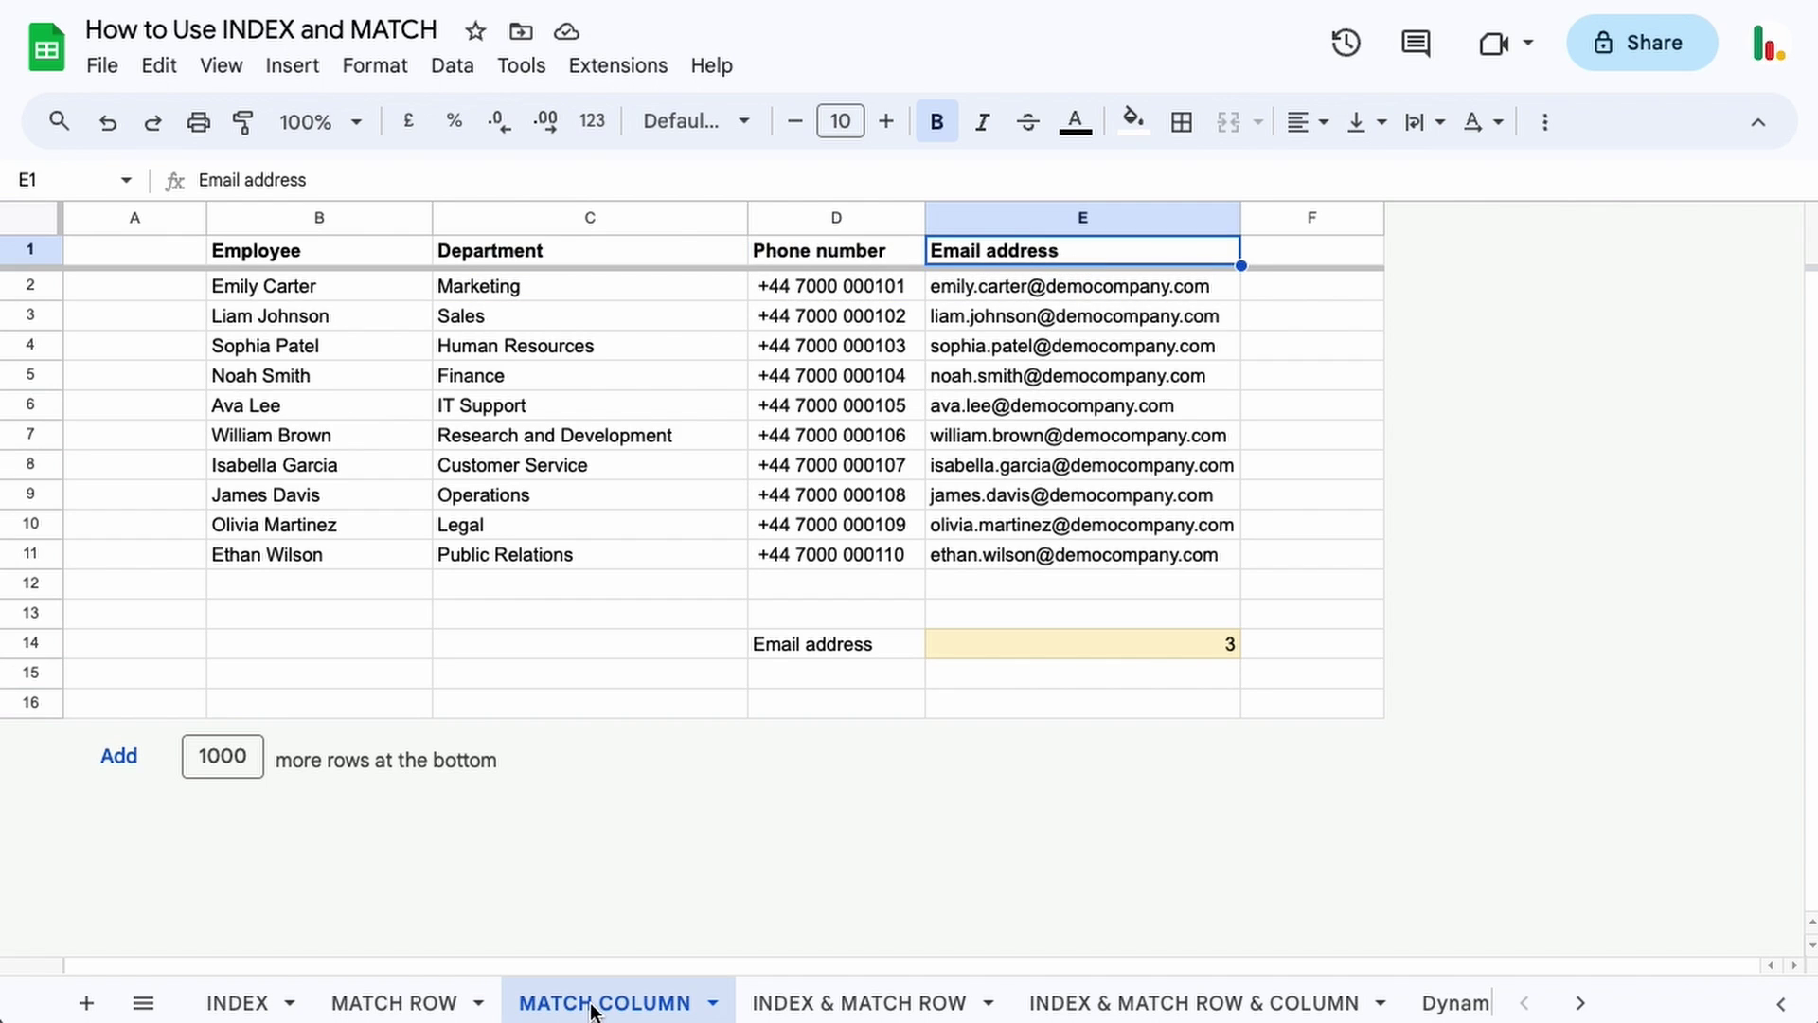
# On INDEX & MATCH ROW, start E14 with =INDEX(C2:E11,MATCH(D14,B2:B11,0)
pyautogui.click(803, 1004)
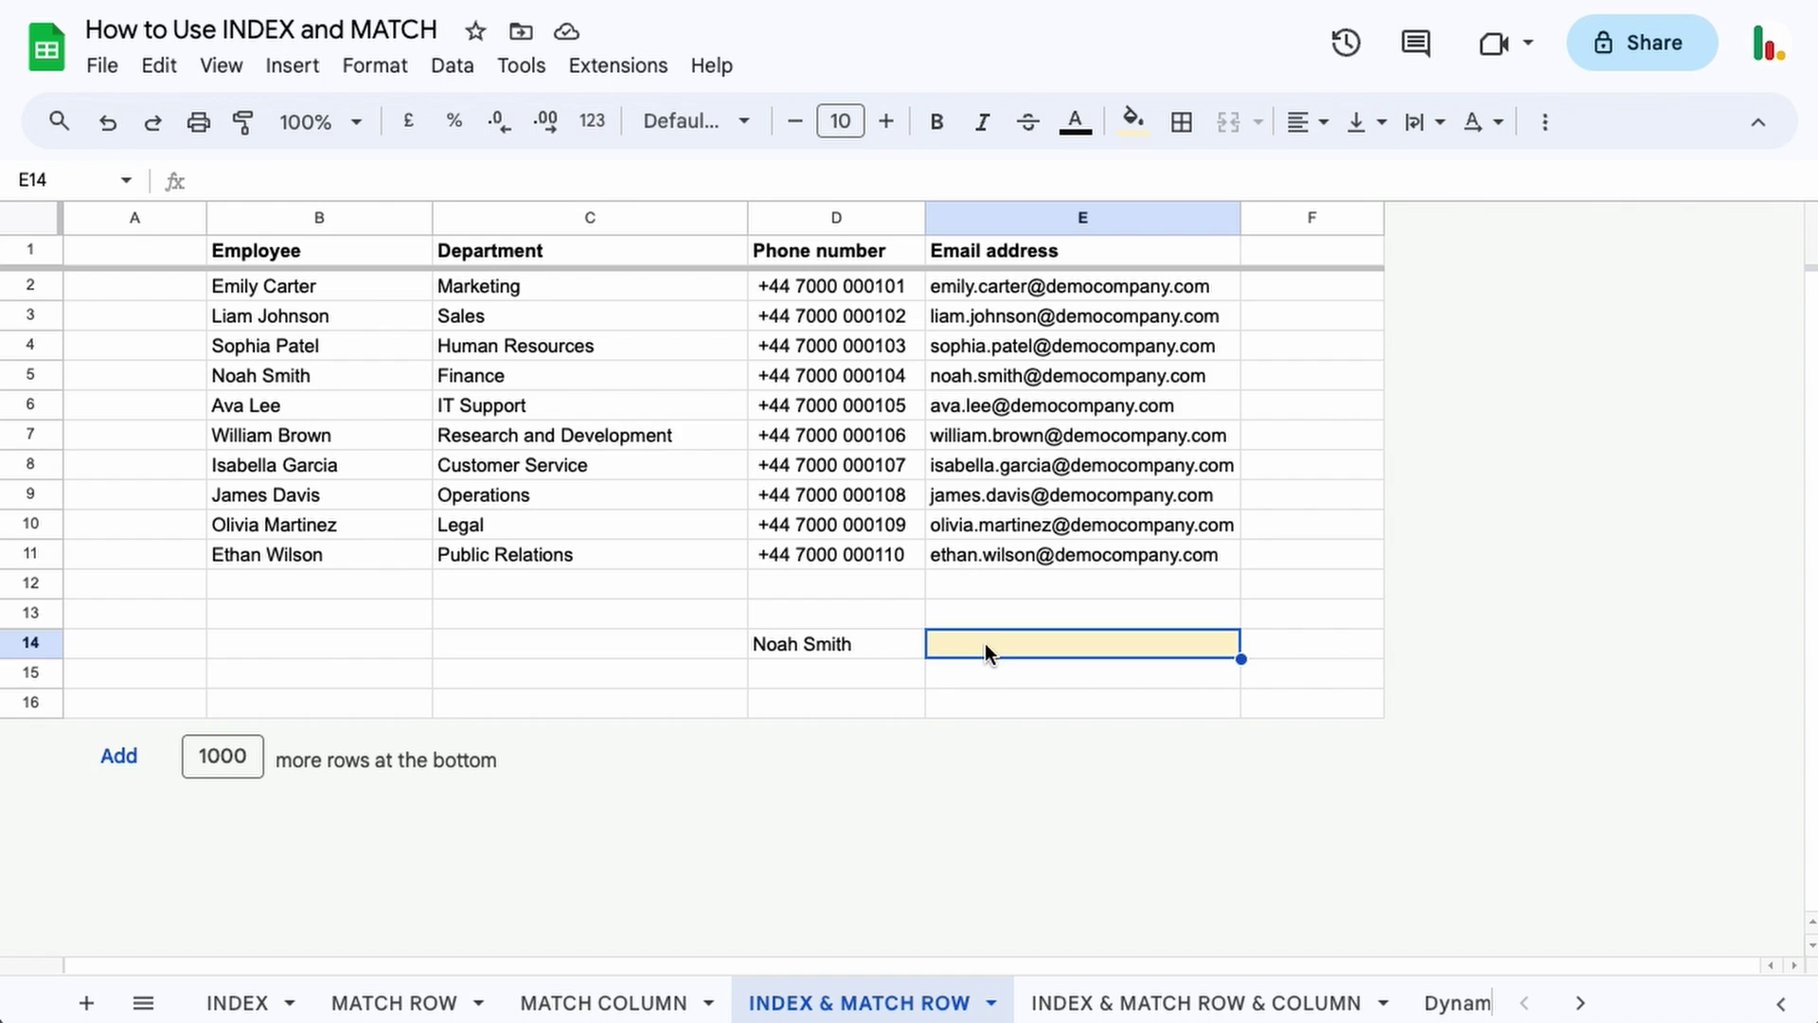
pyautogui.write('=INDEX(')
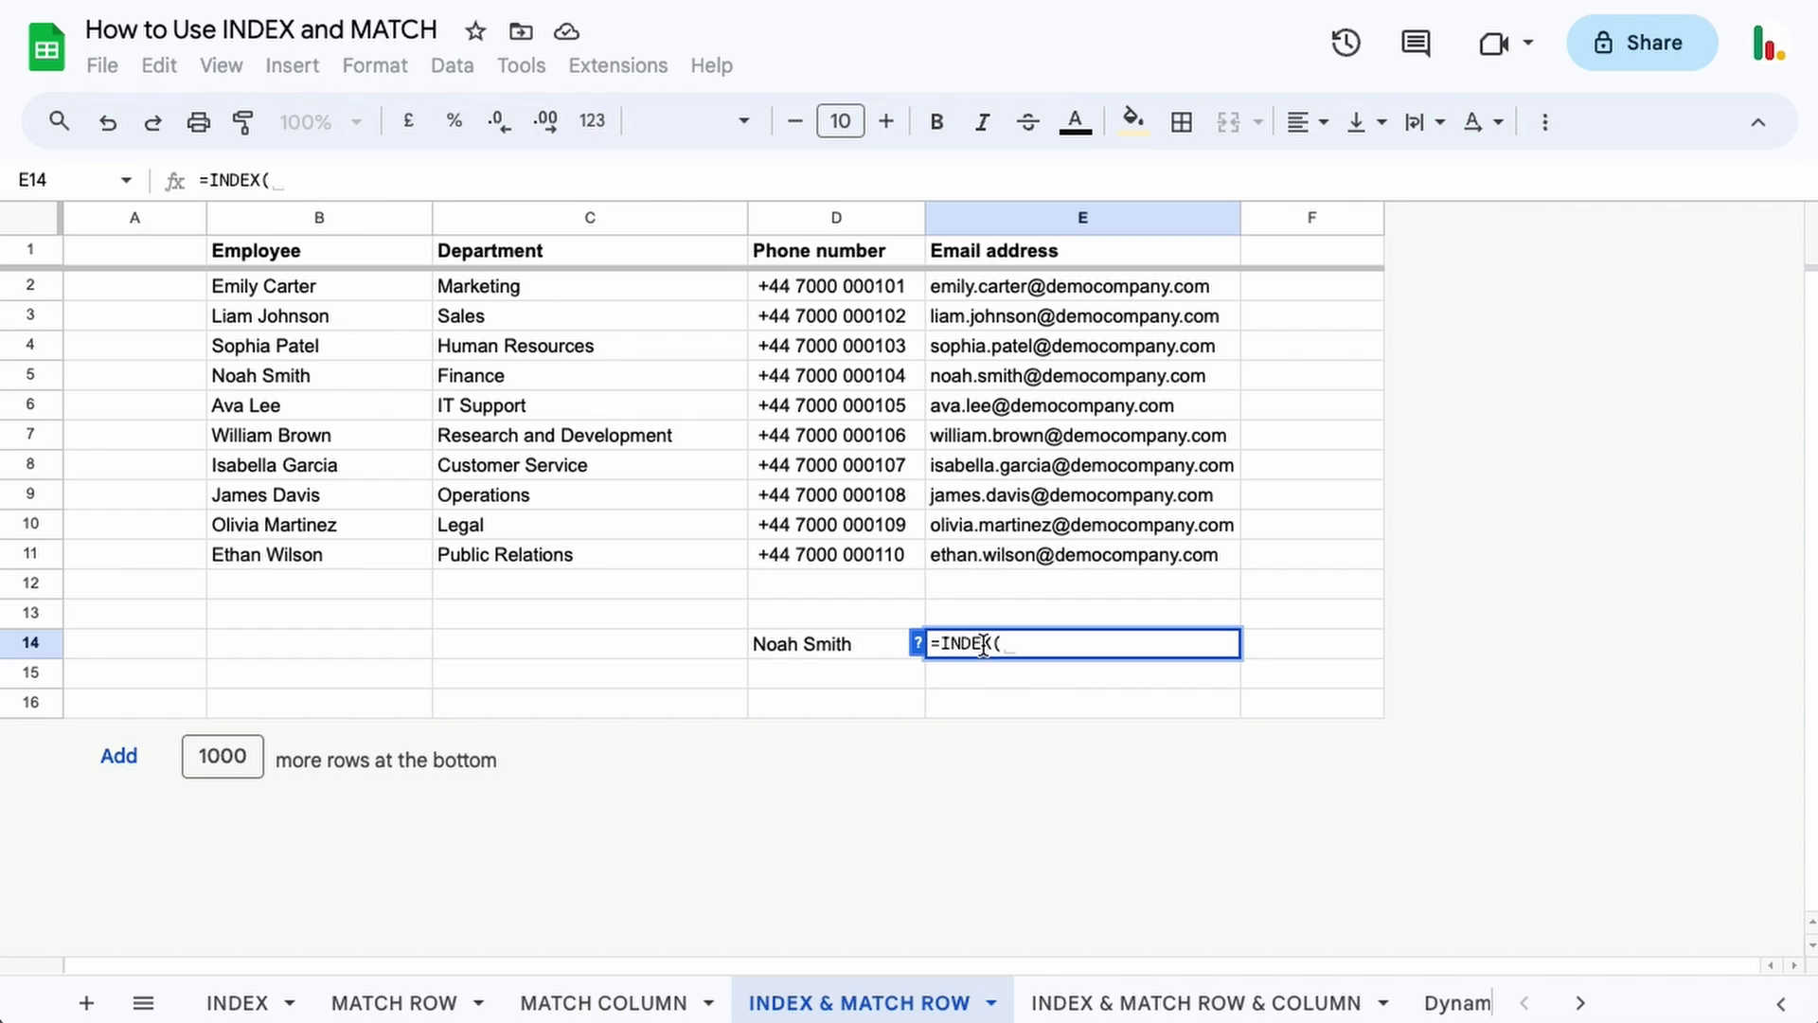
pyautogui.moveTo(521, 286); pyautogui.dragTo(1027, 559)
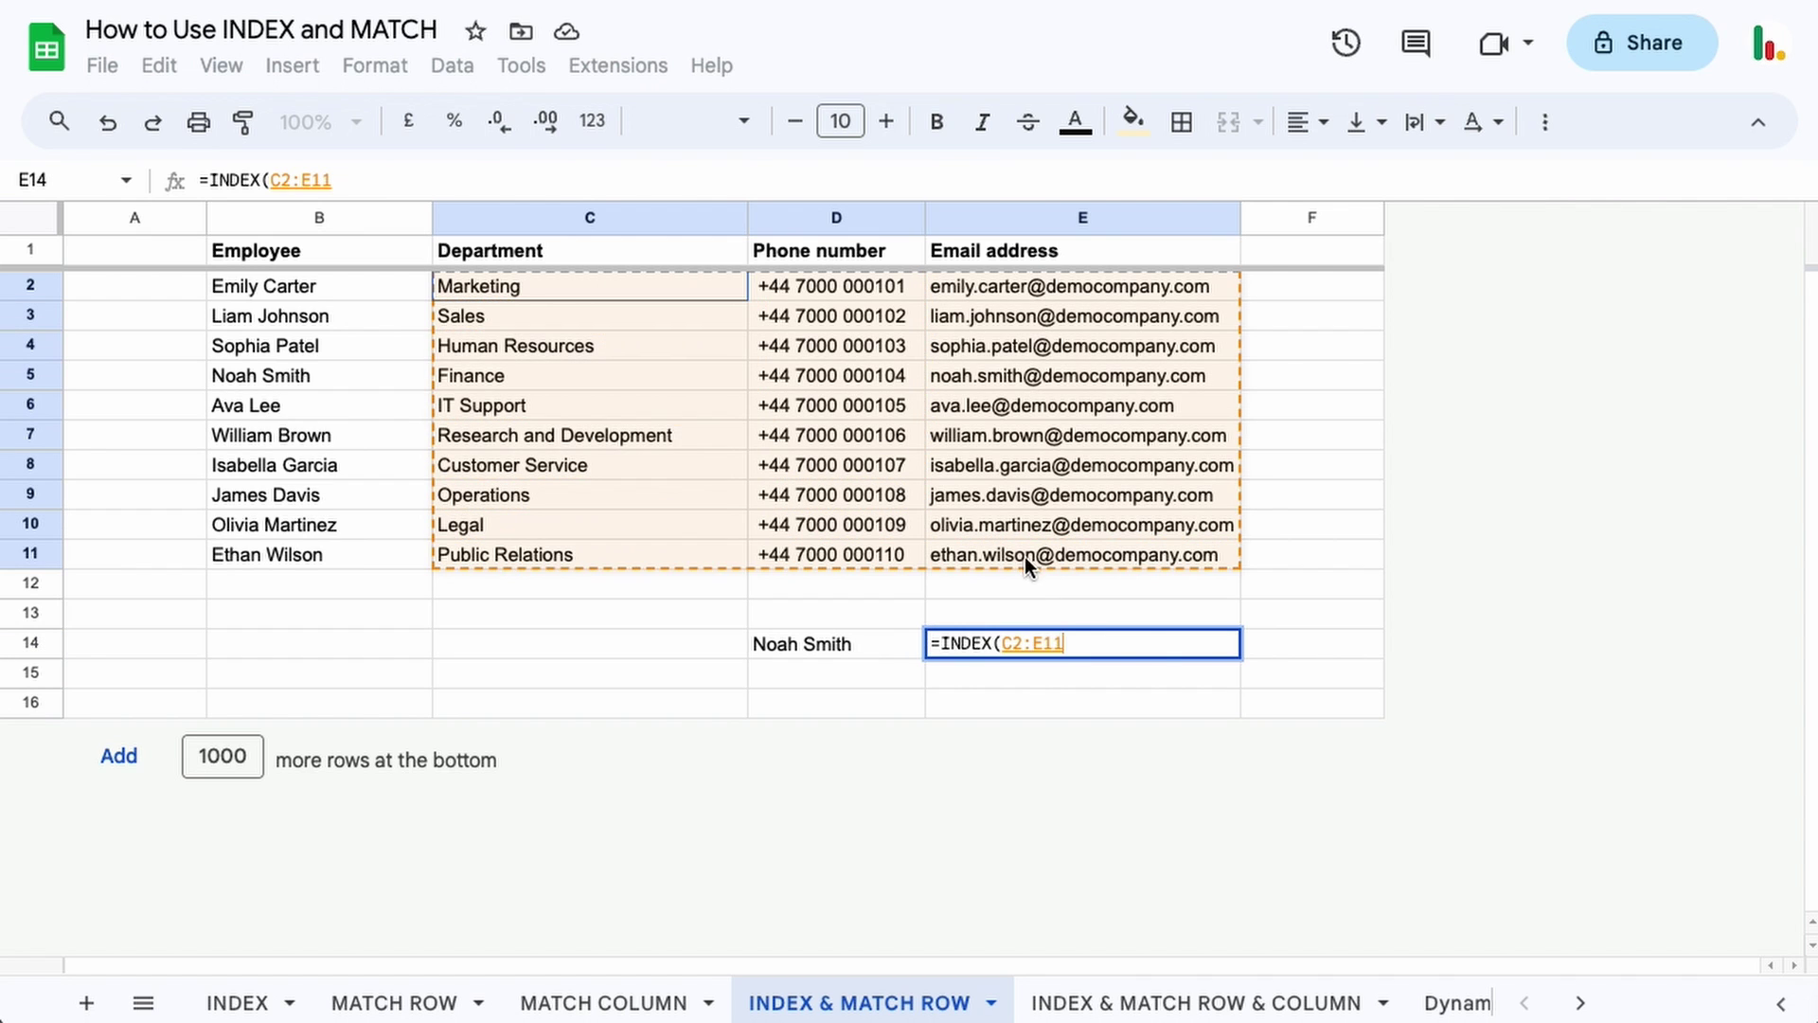
pyautogui.write(',')
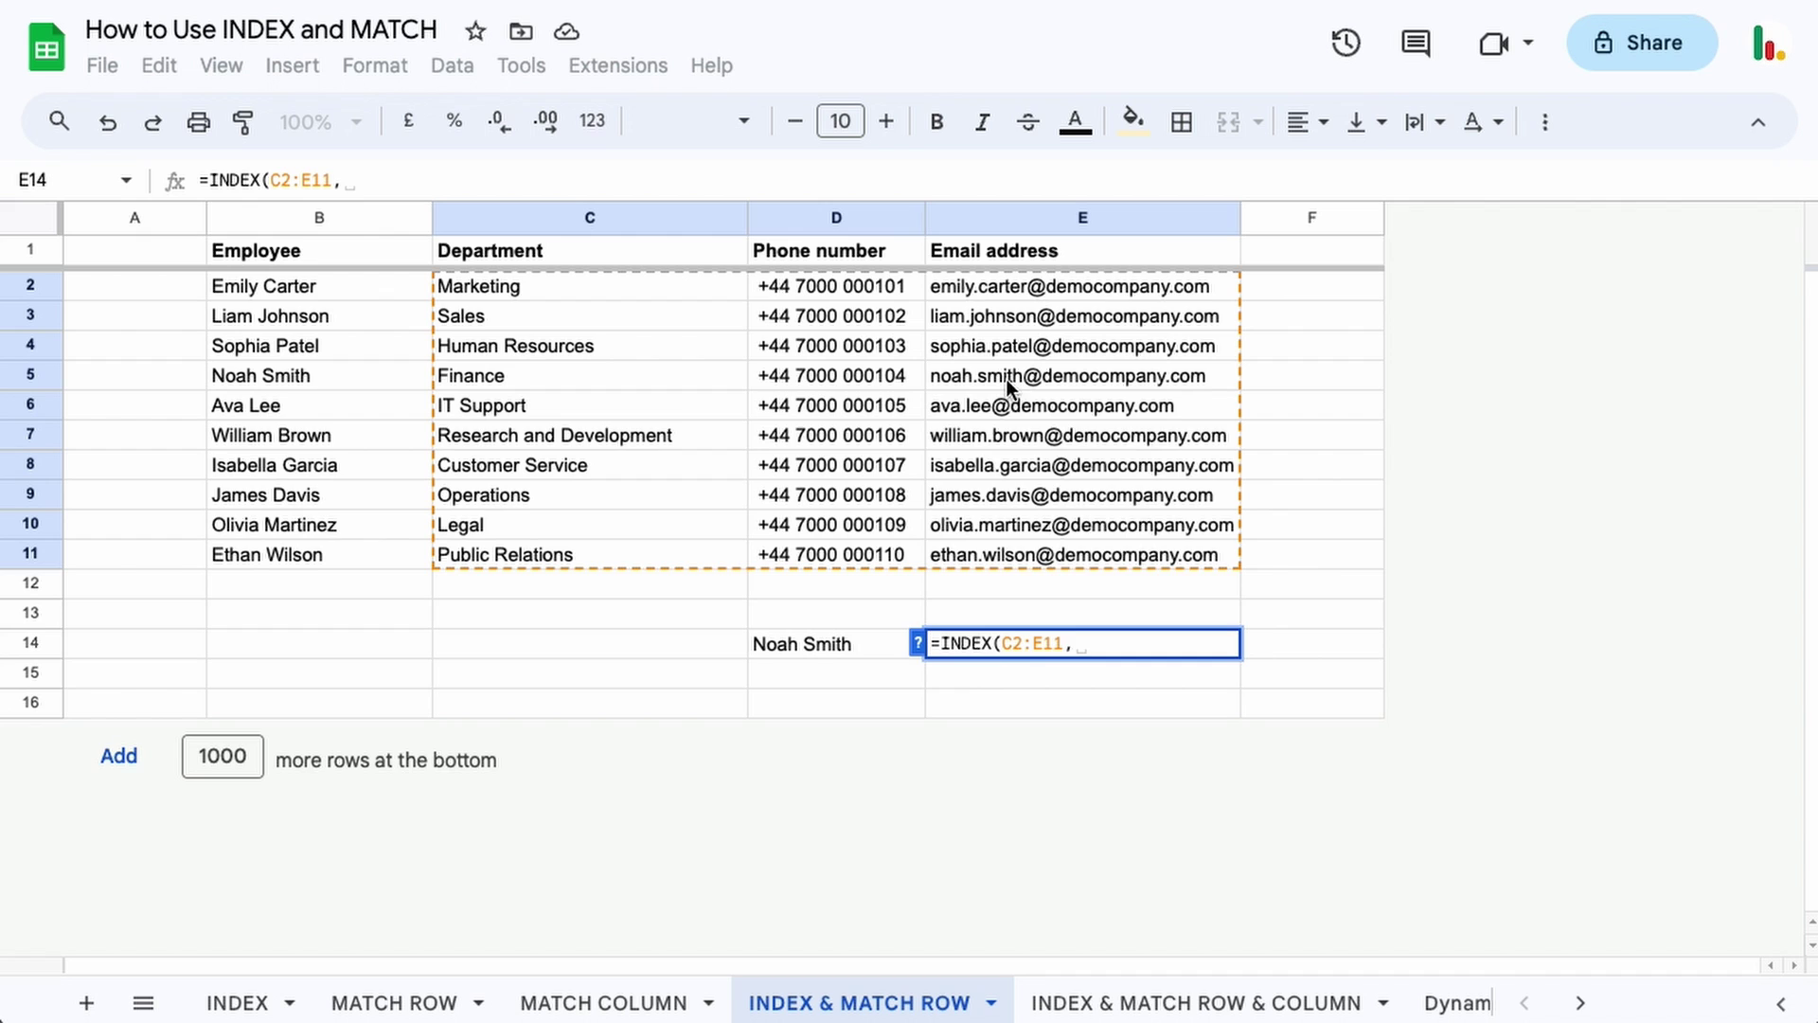
pyautogui.moveTo(1007, 381)
pyautogui.write('mat')
pyautogui.press('Tab')
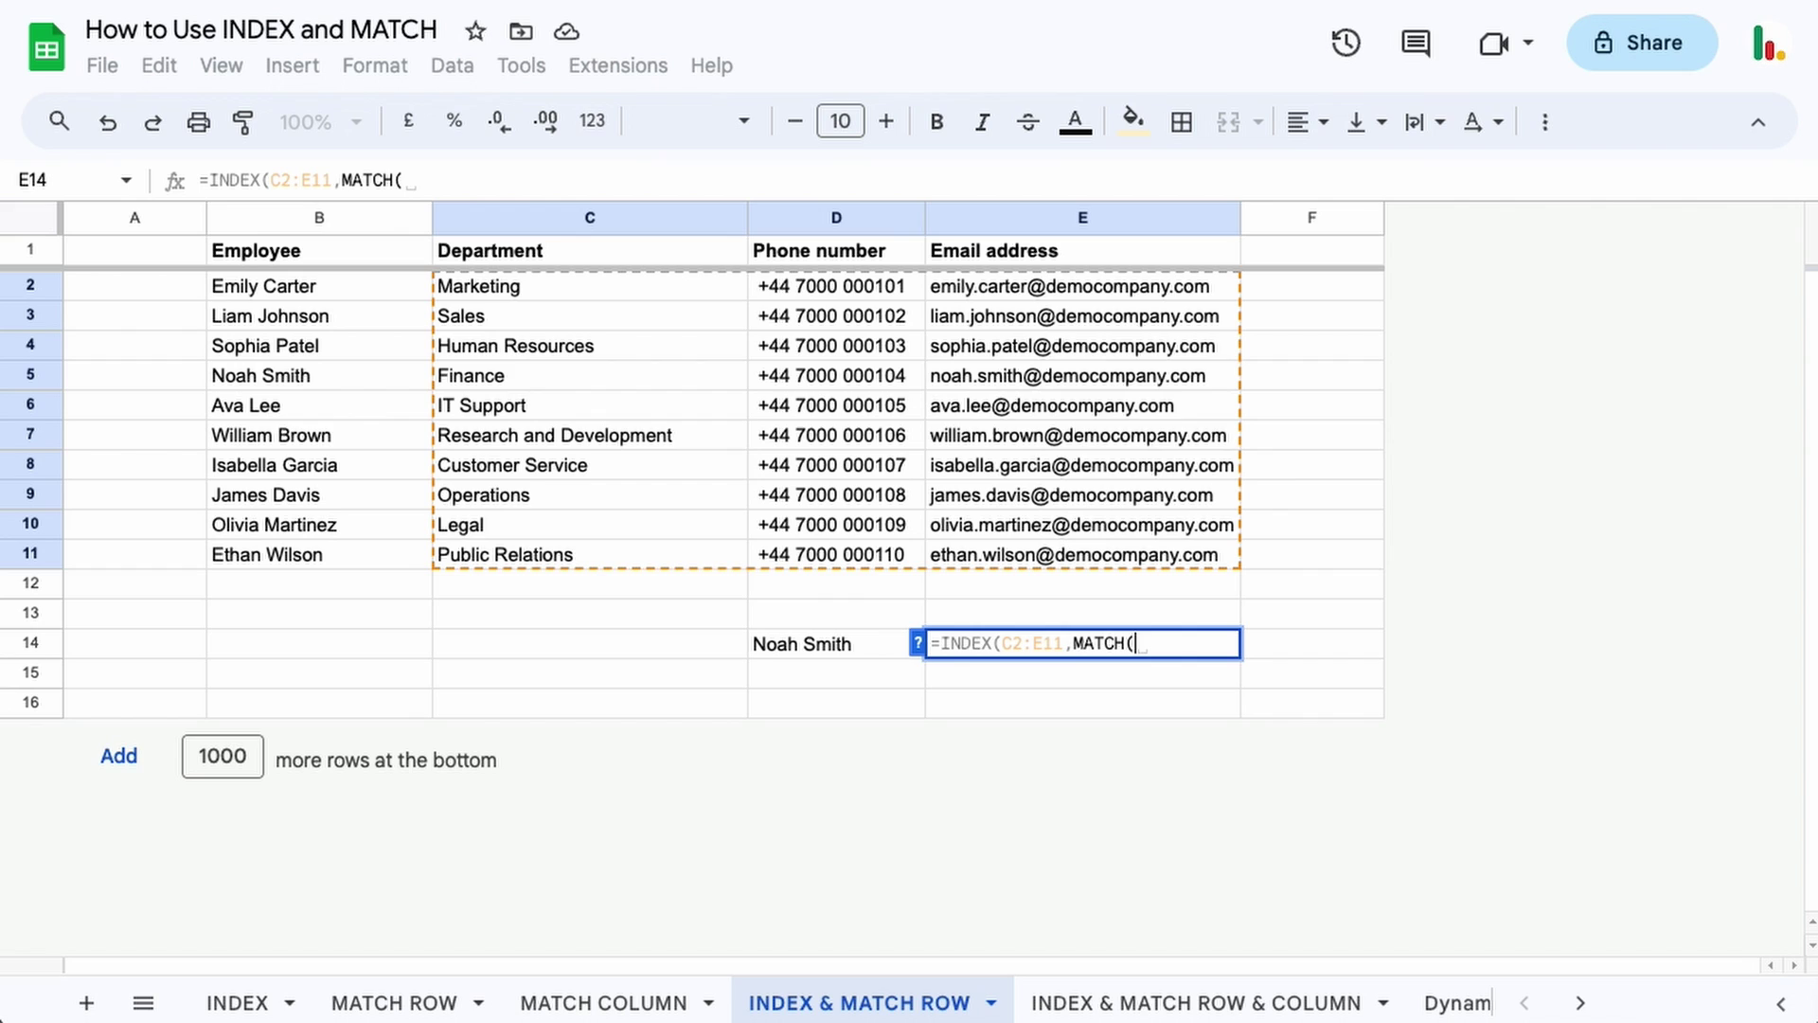
pyautogui.click(837, 644)
pyautogui.write(',')
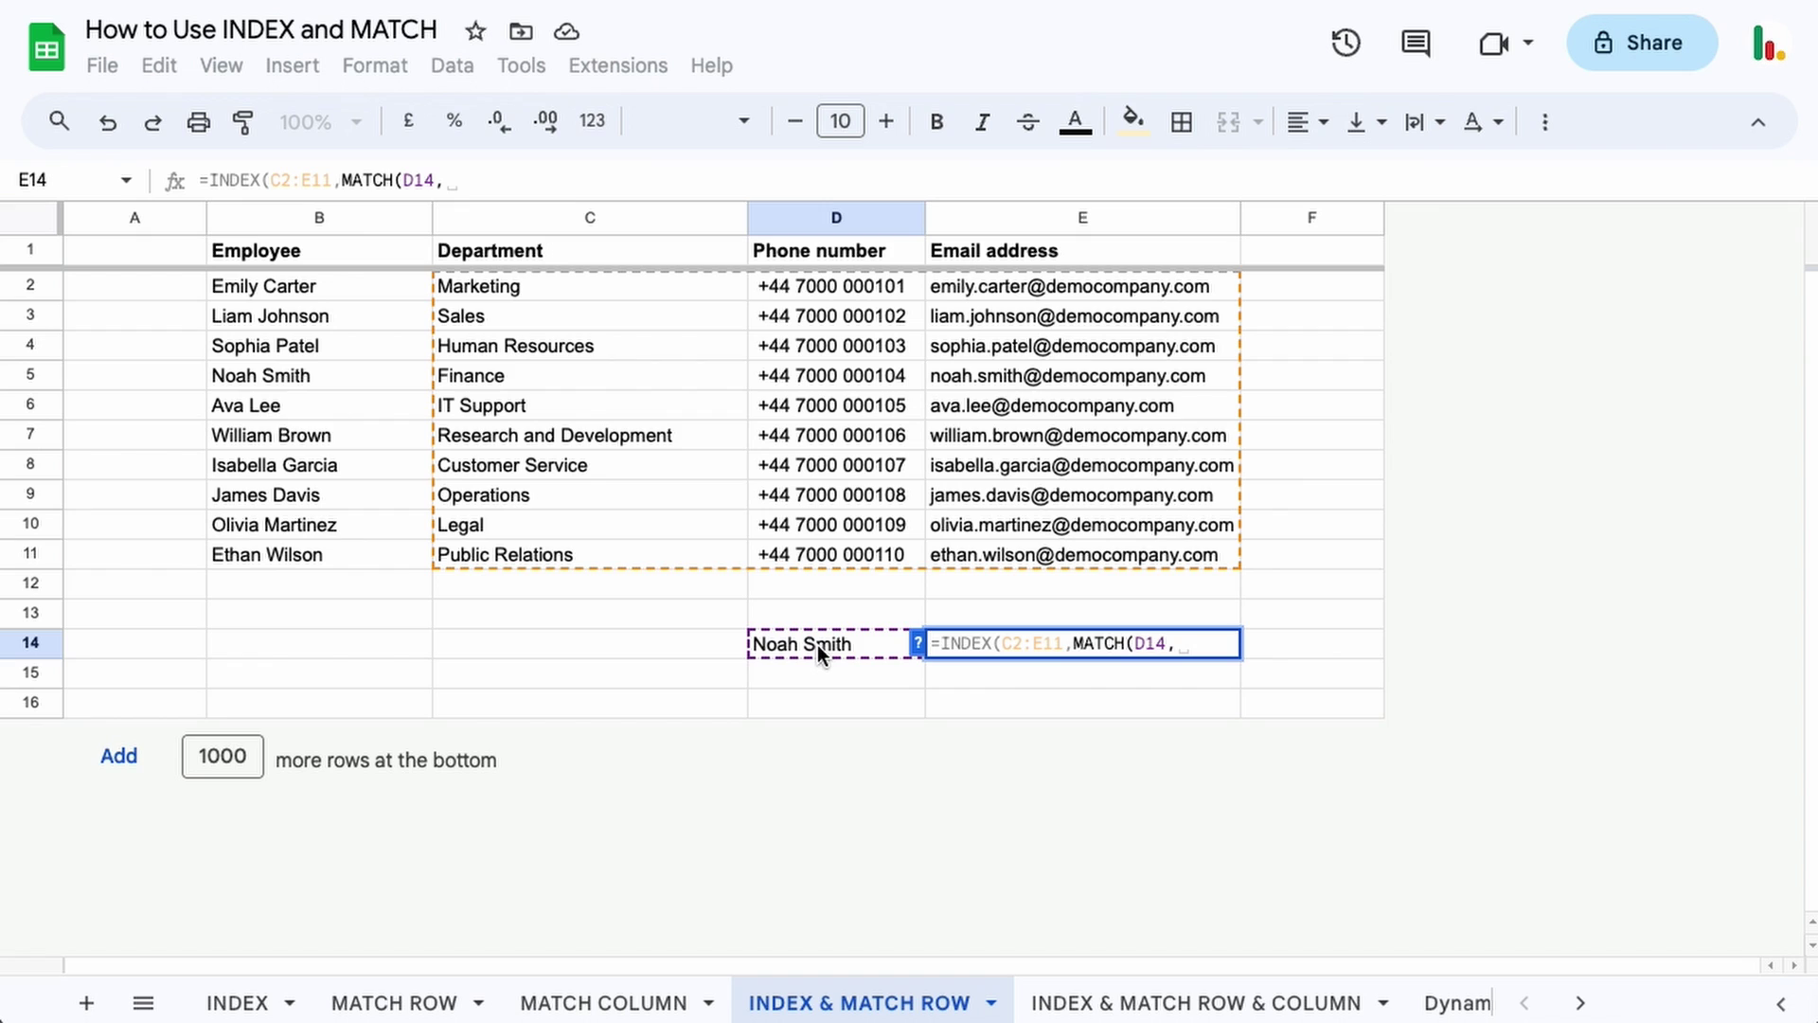
pyautogui.moveTo(320, 284); pyautogui.dragTo(311, 553)
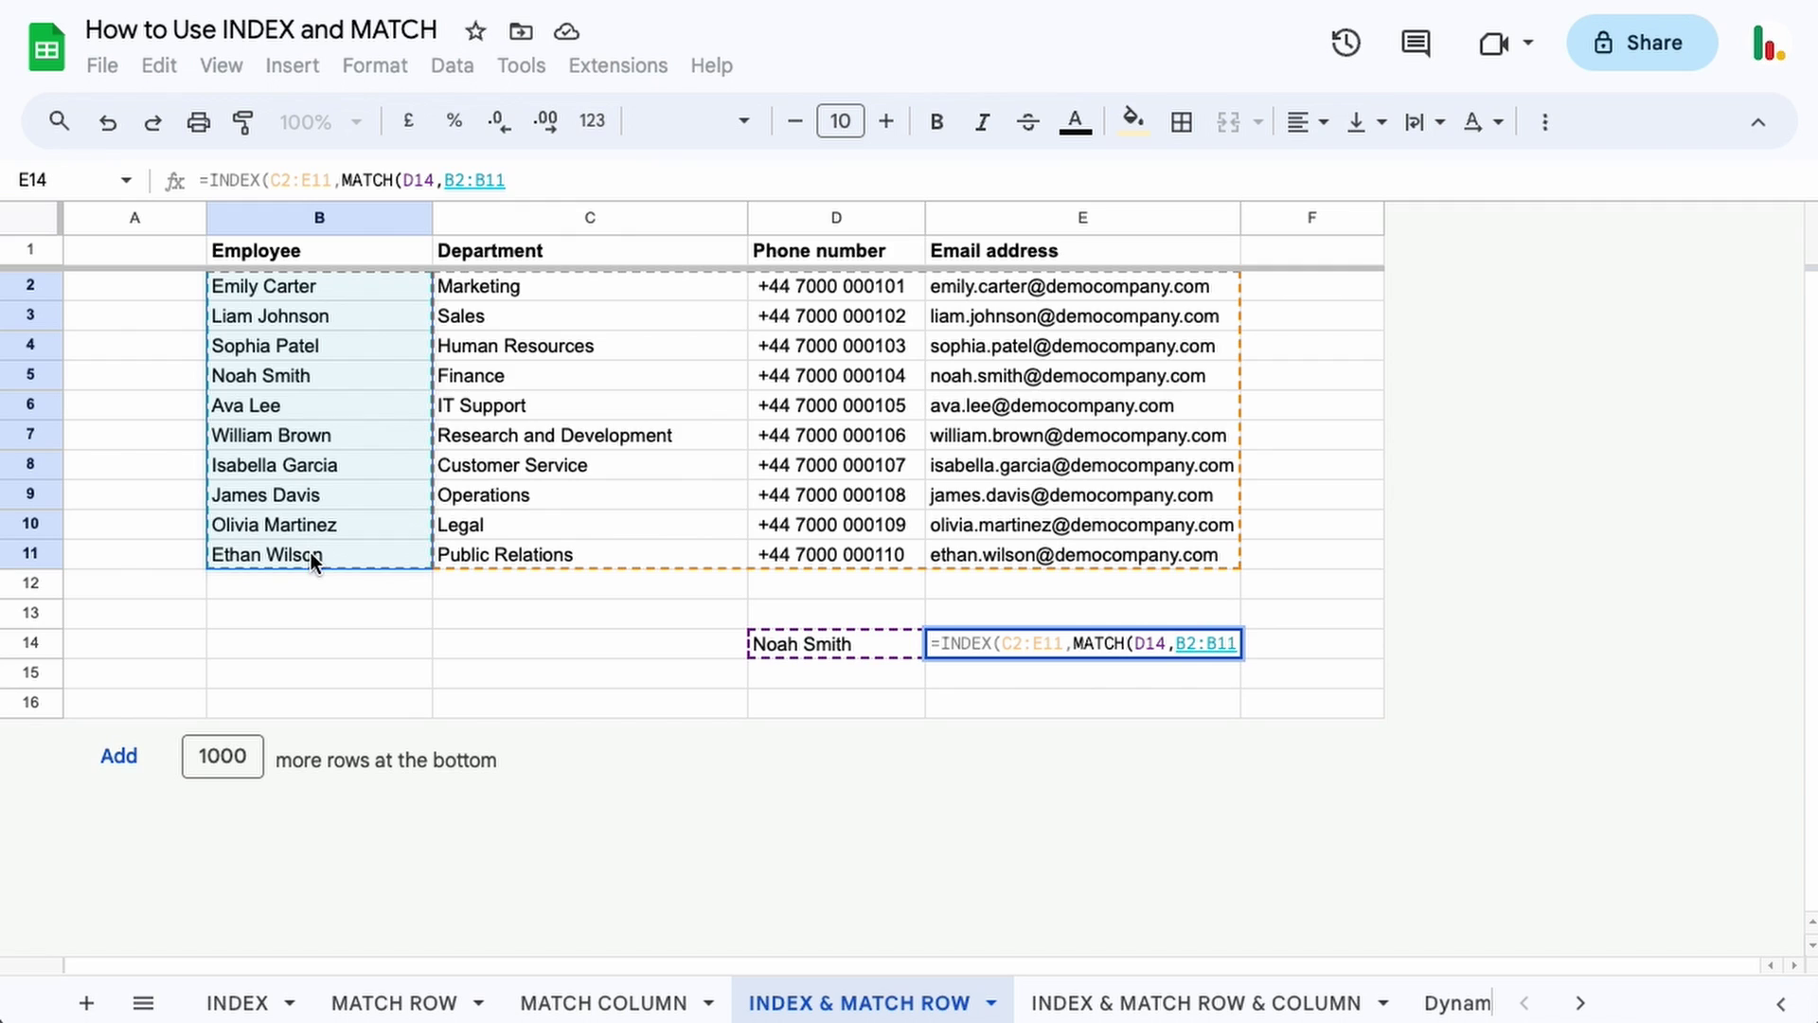
pyautogui.write(',0')
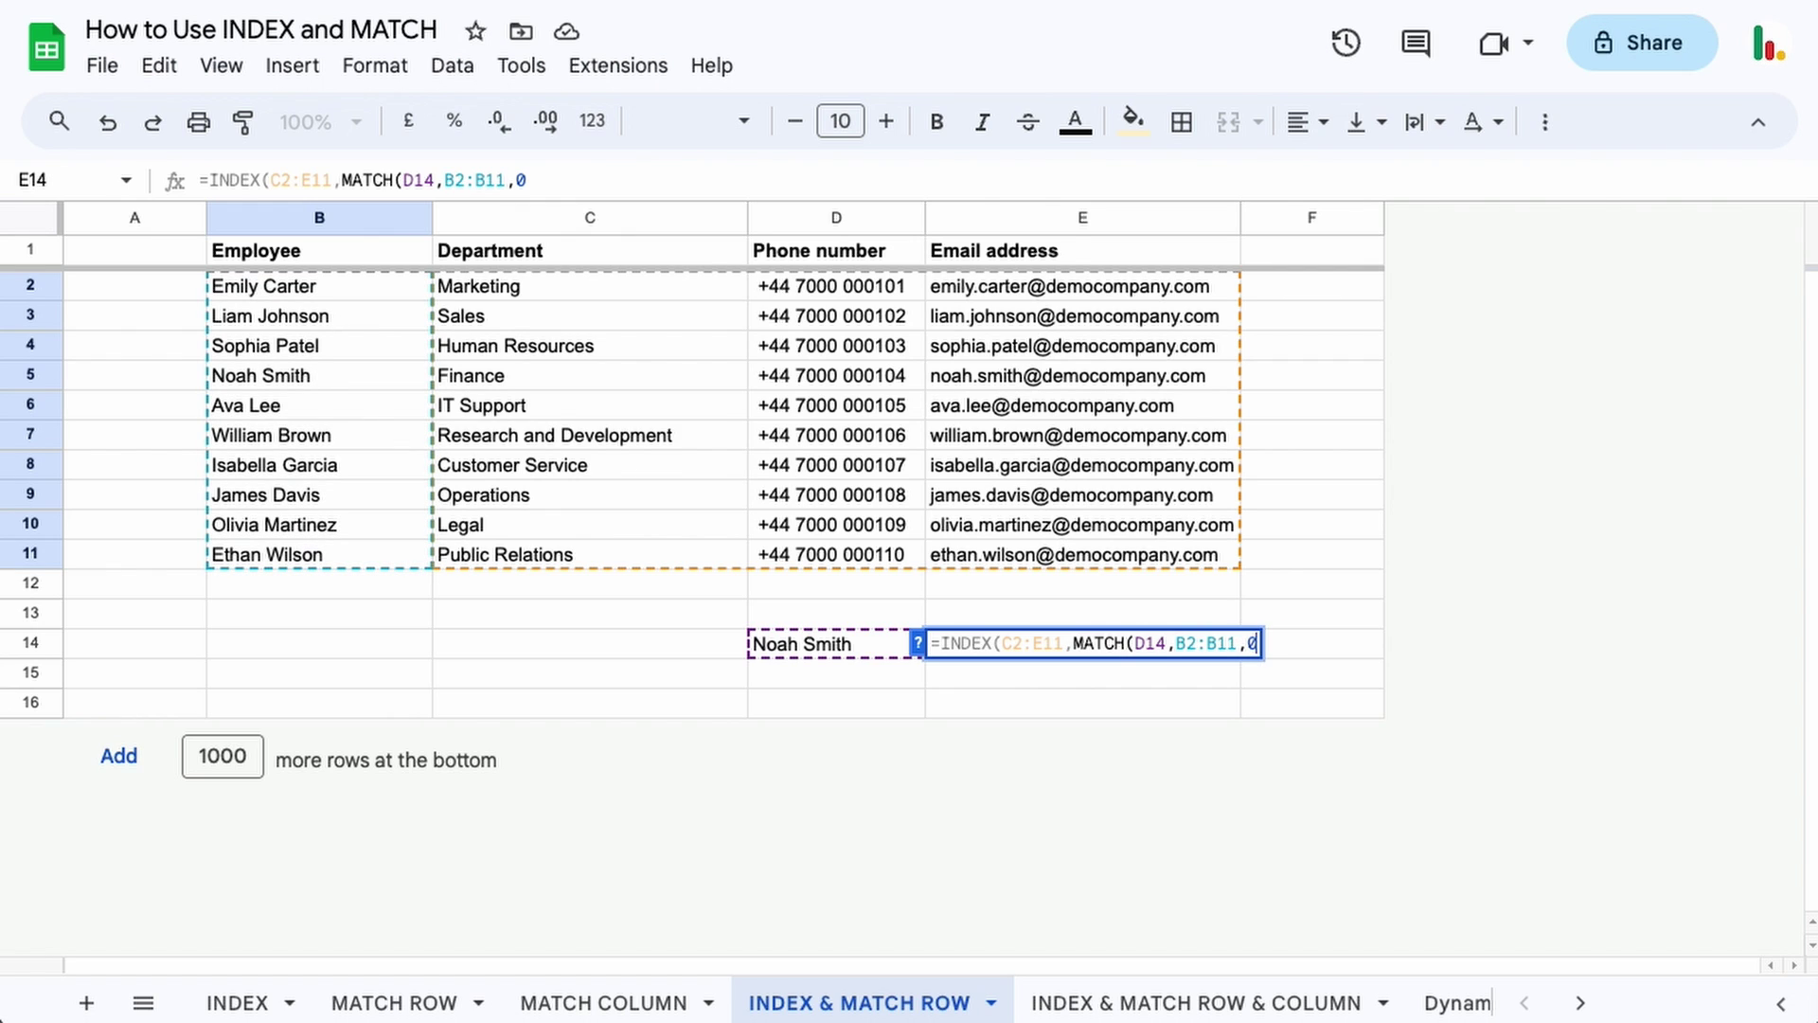
pyautogui.write(')')
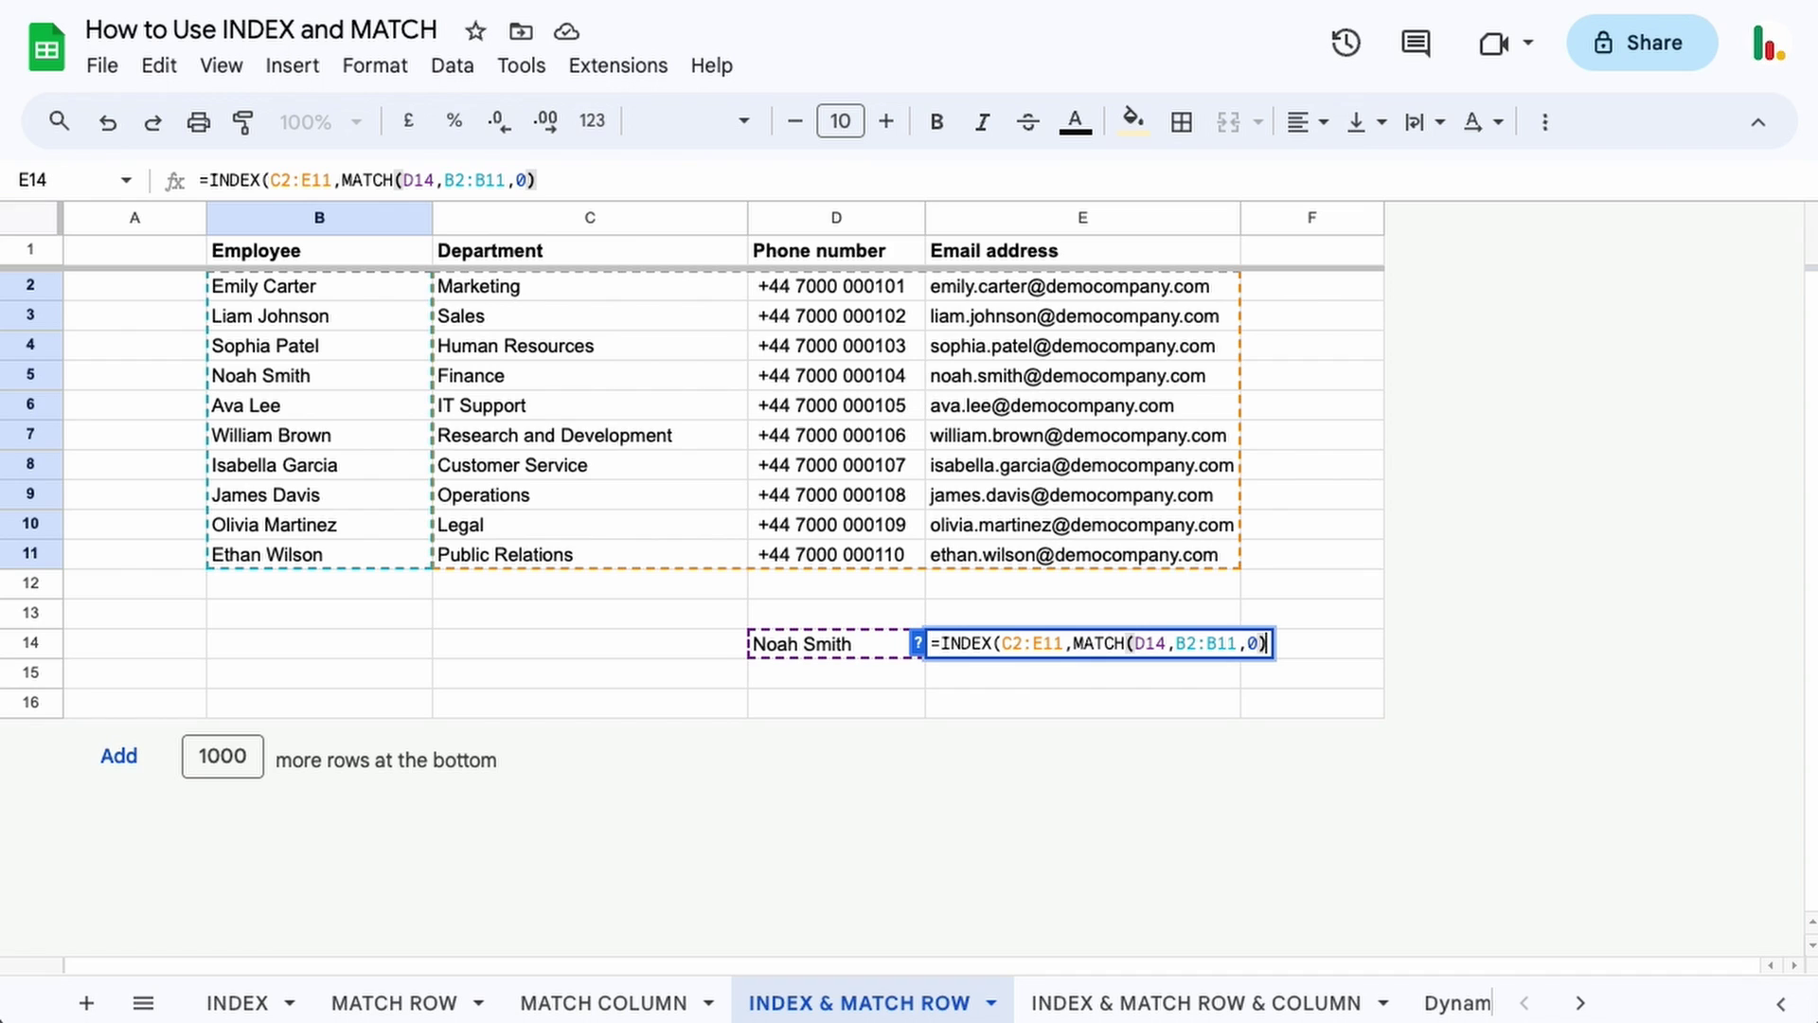
# Check the MATCH part's result, finish with column 3, and compare the email with E5
pyautogui.moveTo(1078, 652); pyautogui.dragTo(1244, 660)
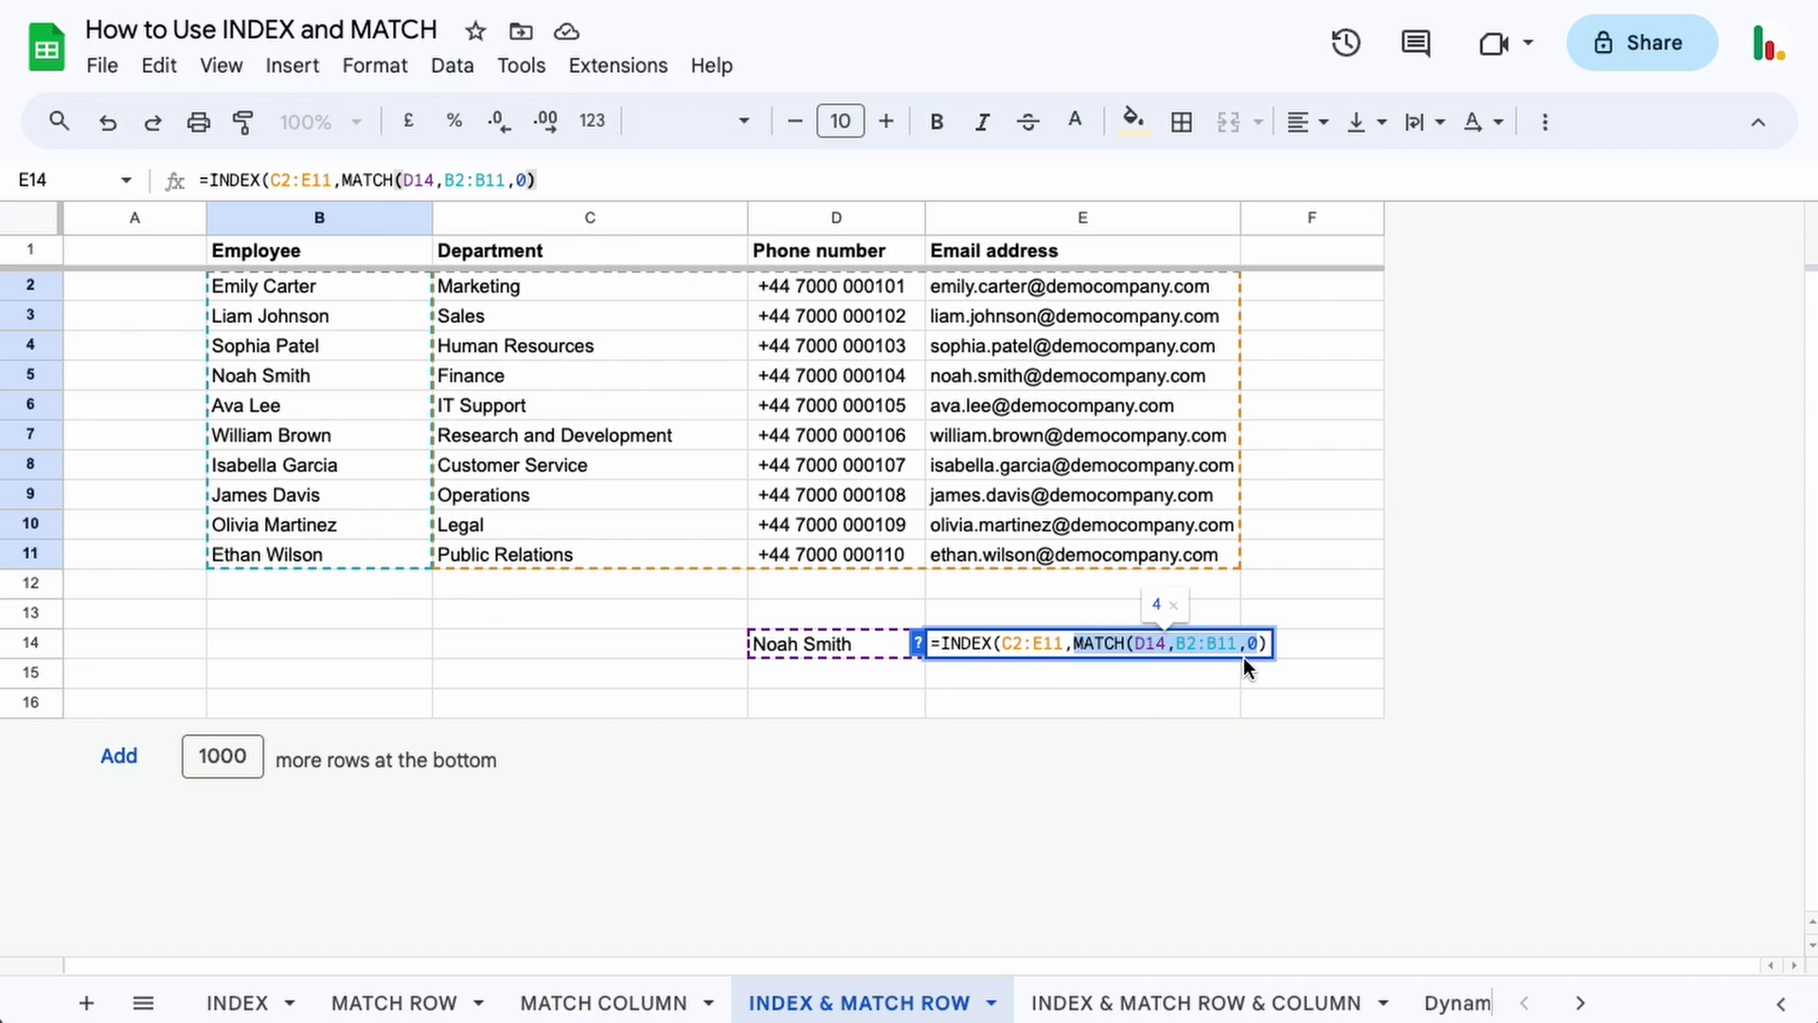
pyautogui.click(1167, 608)
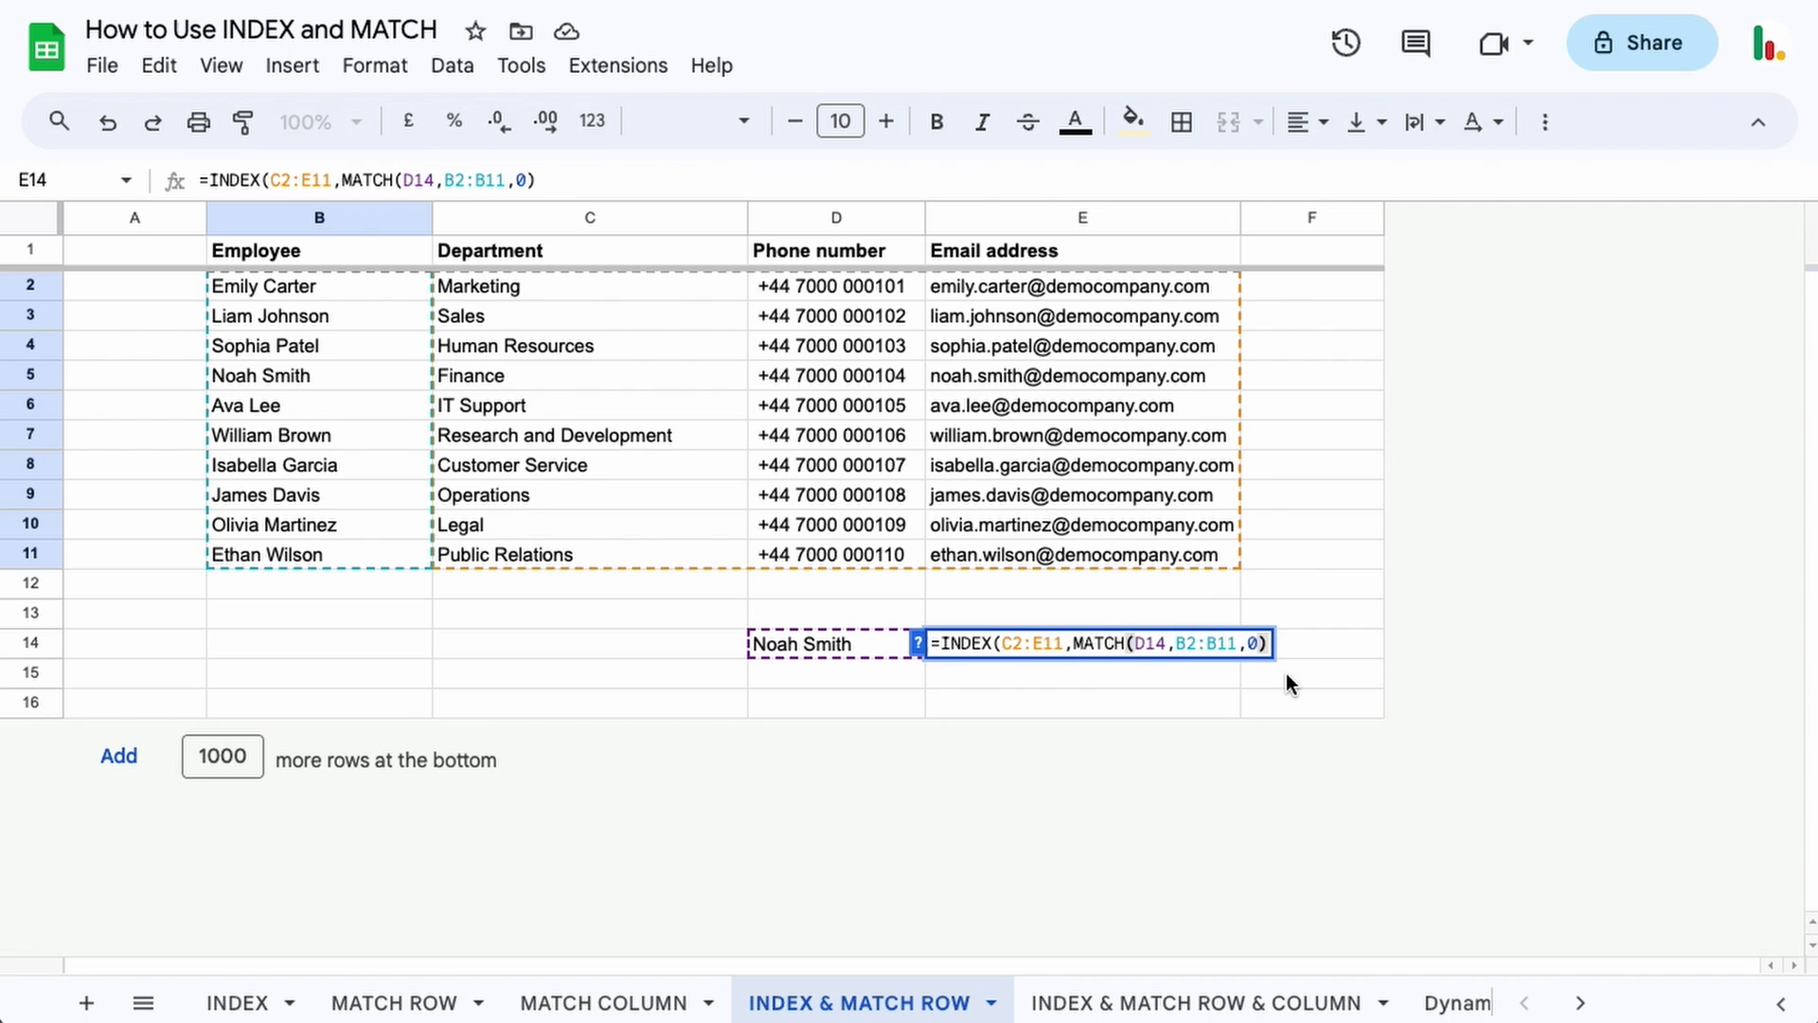
pyautogui.write(',3')
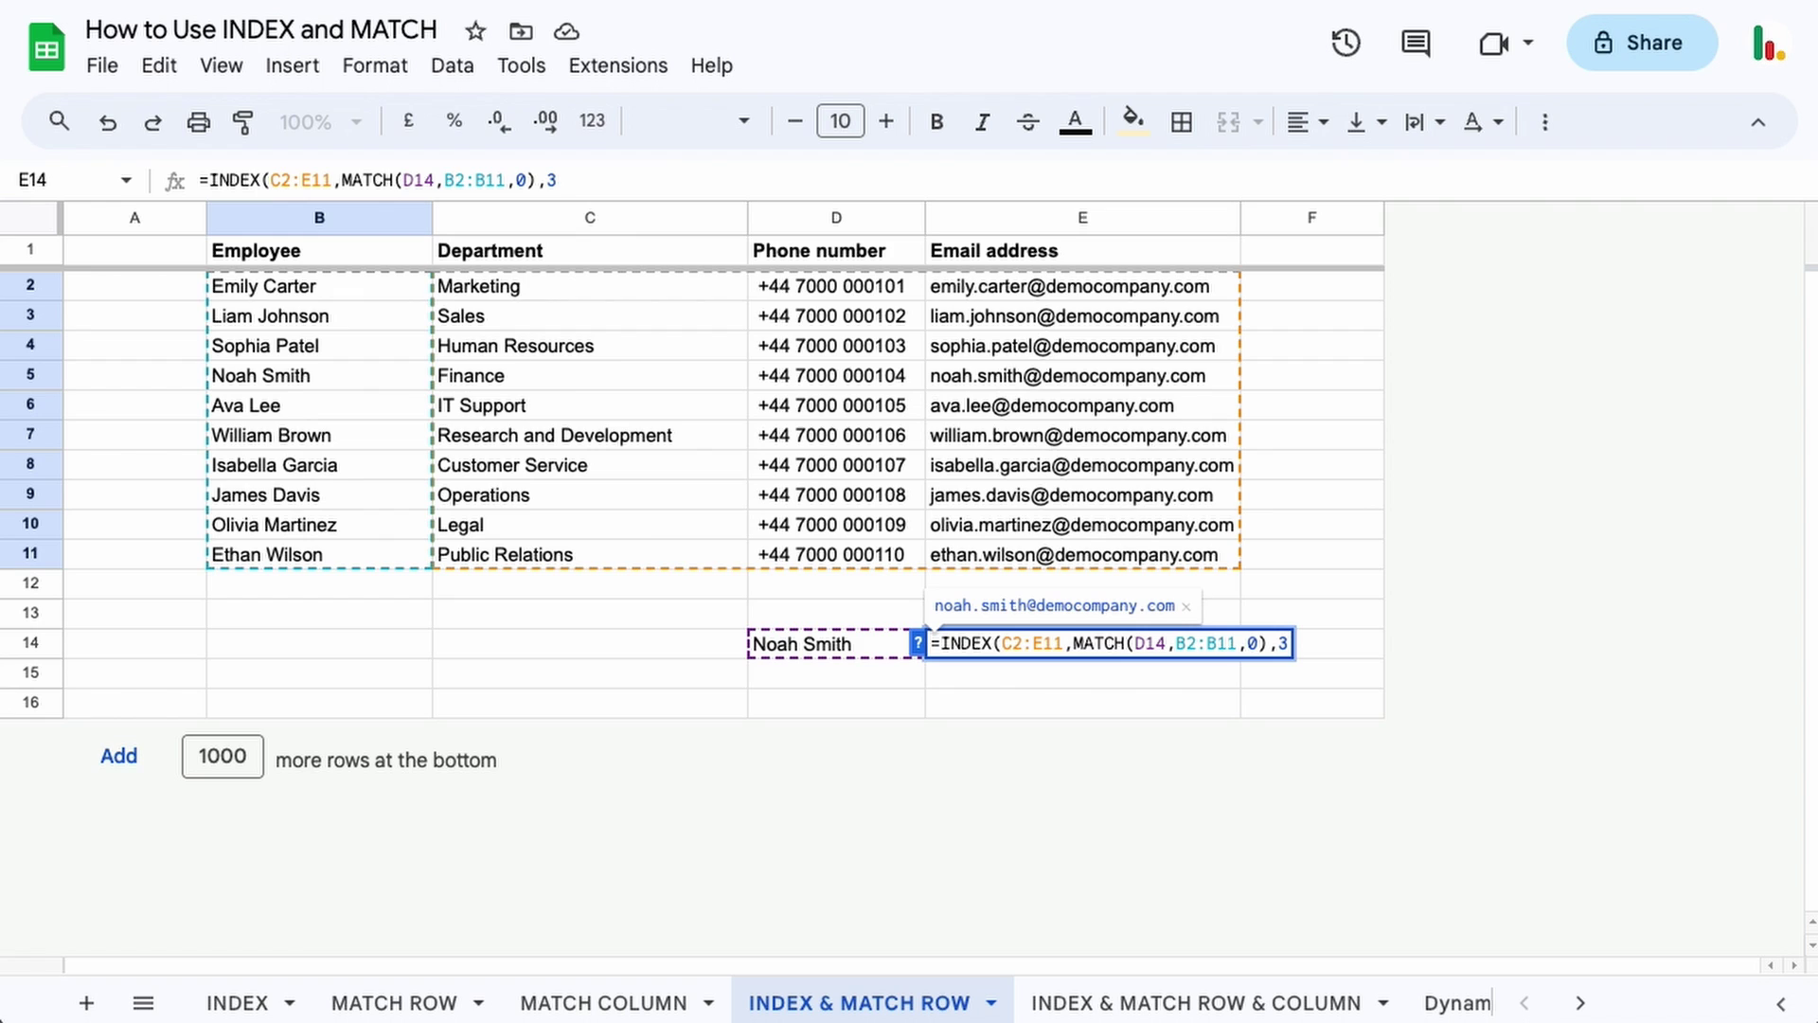
pyautogui.write(')')
pyautogui.press('Return')
pyautogui.click(1164, 644)
pyautogui.click(980, 375)
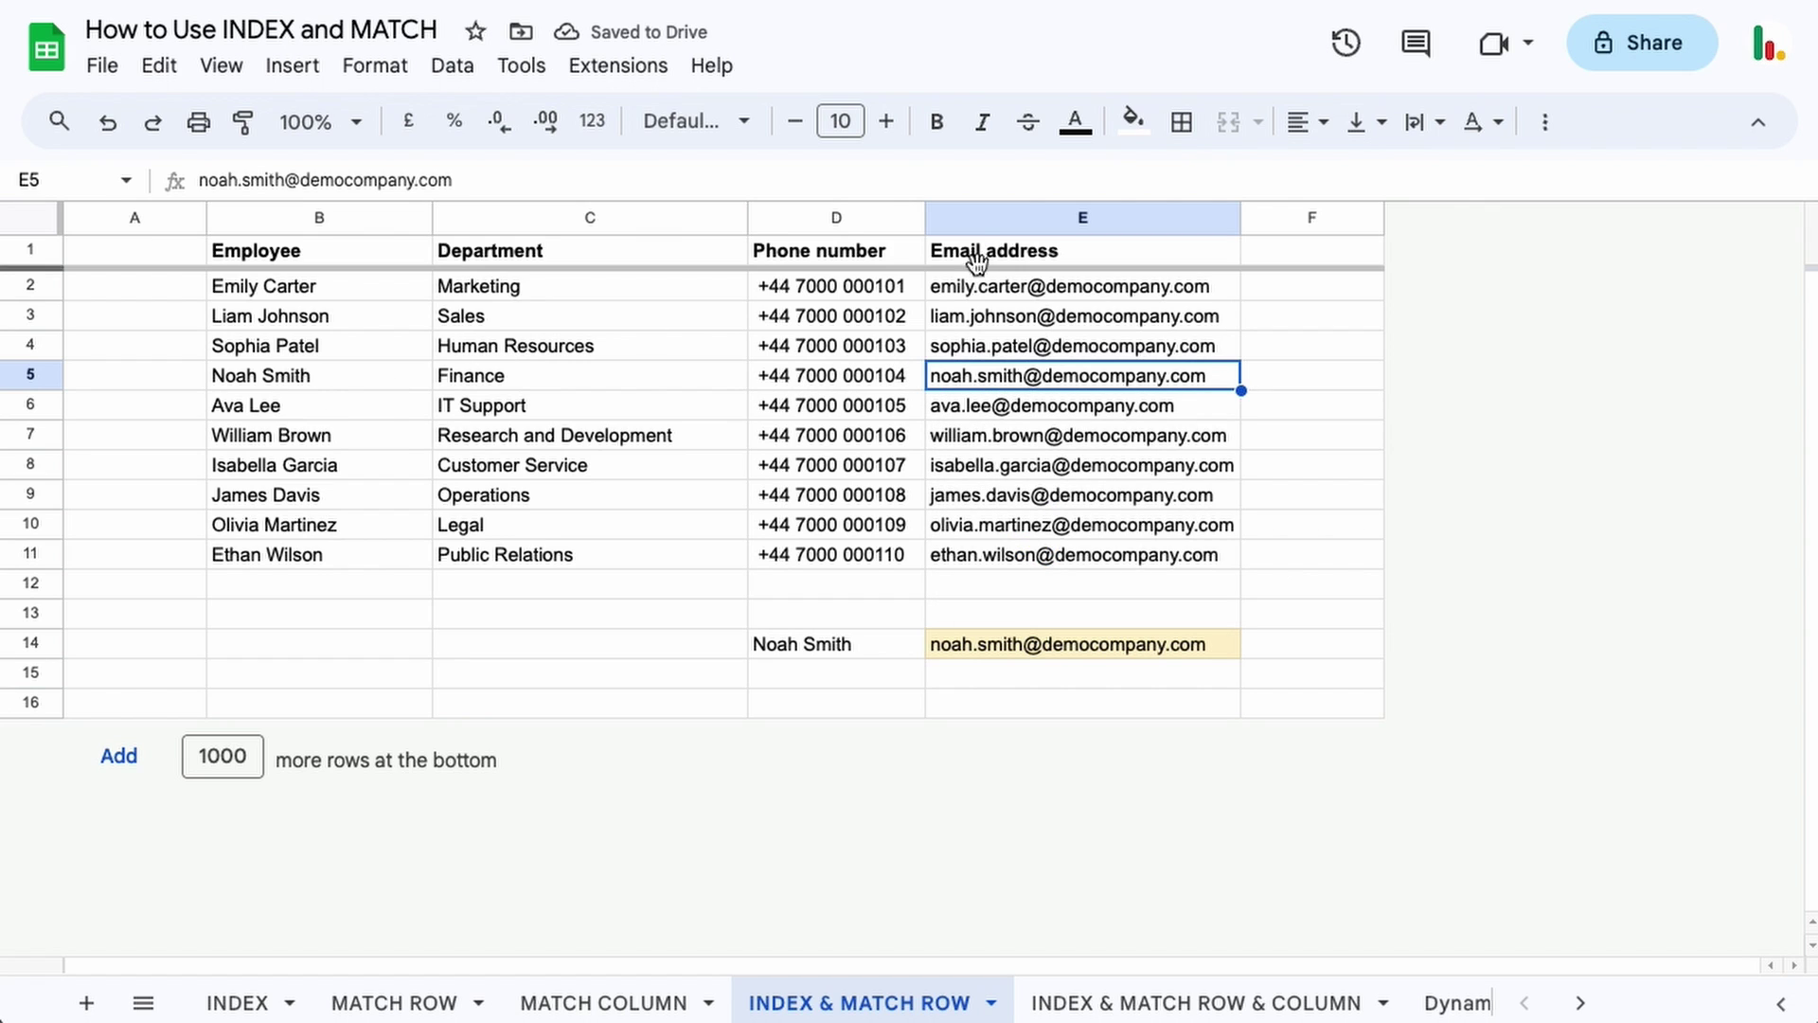
# On INDEX & MATCH ROW & COLUMN, start E14 with =INDEX(C2:E11,MATCH(D14,B2:B11
pyautogui.click(1153, 1010)
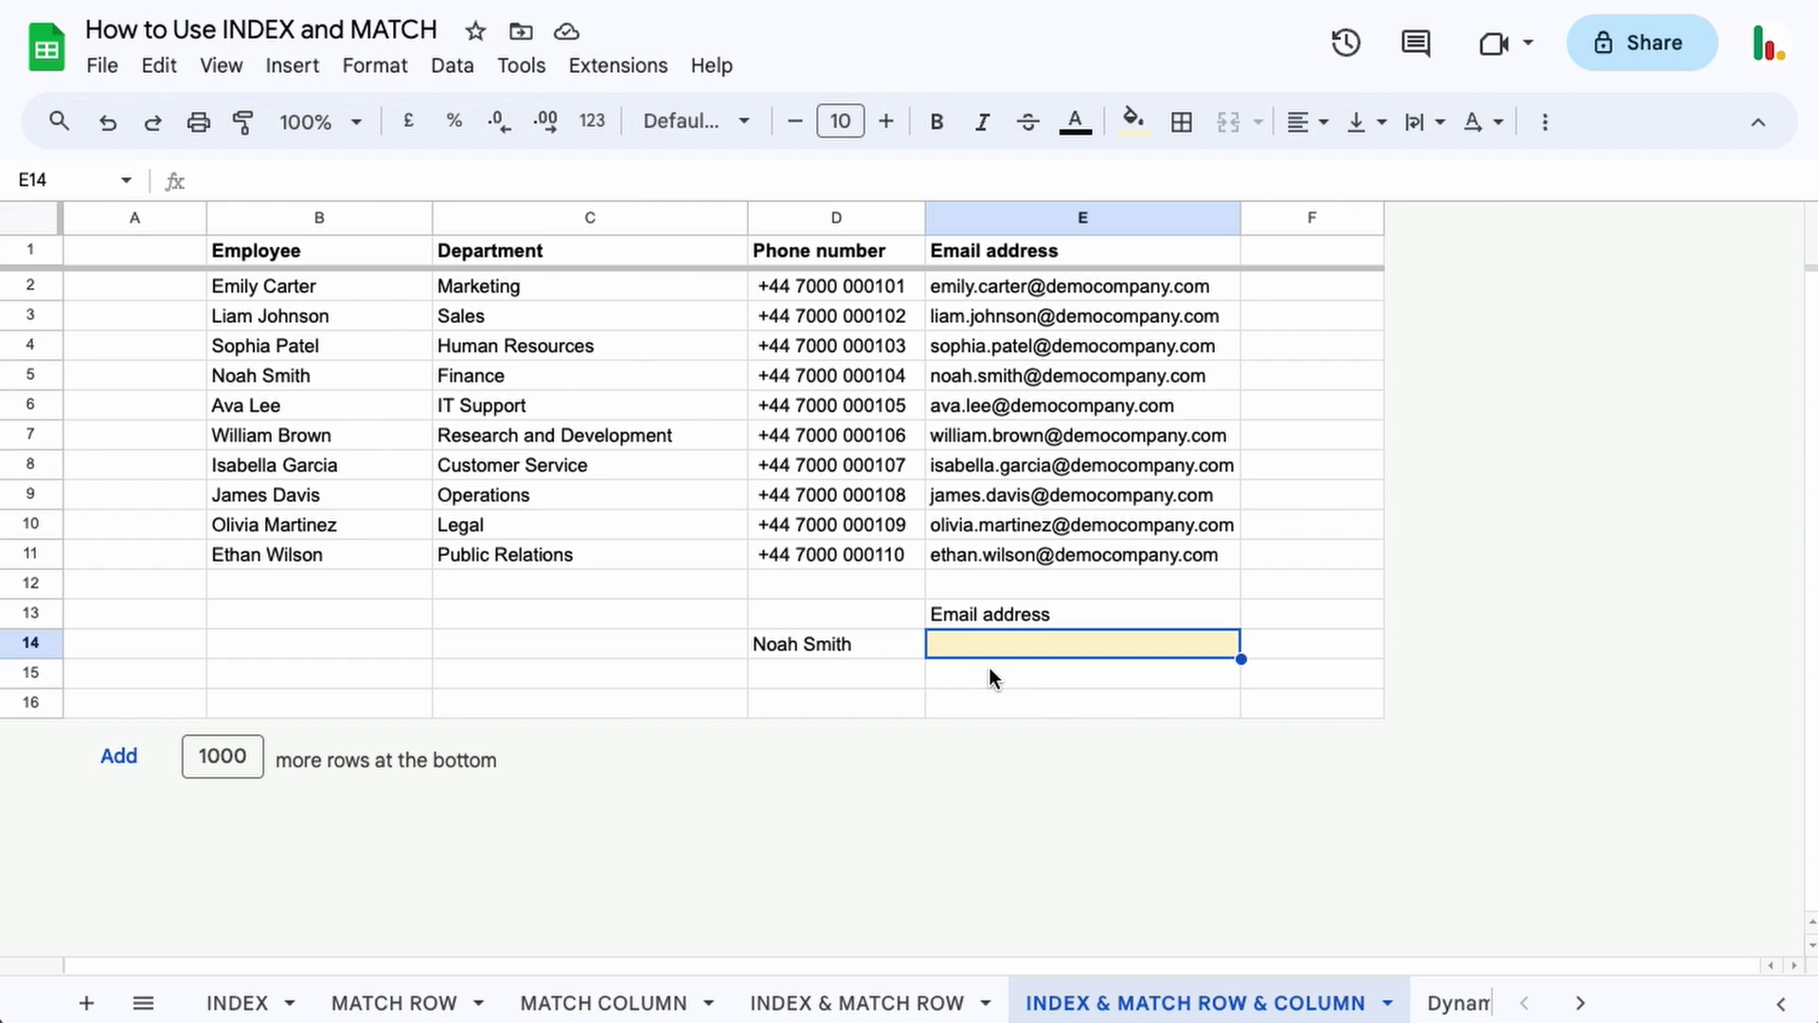
pyautogui.write('=INDEX(')
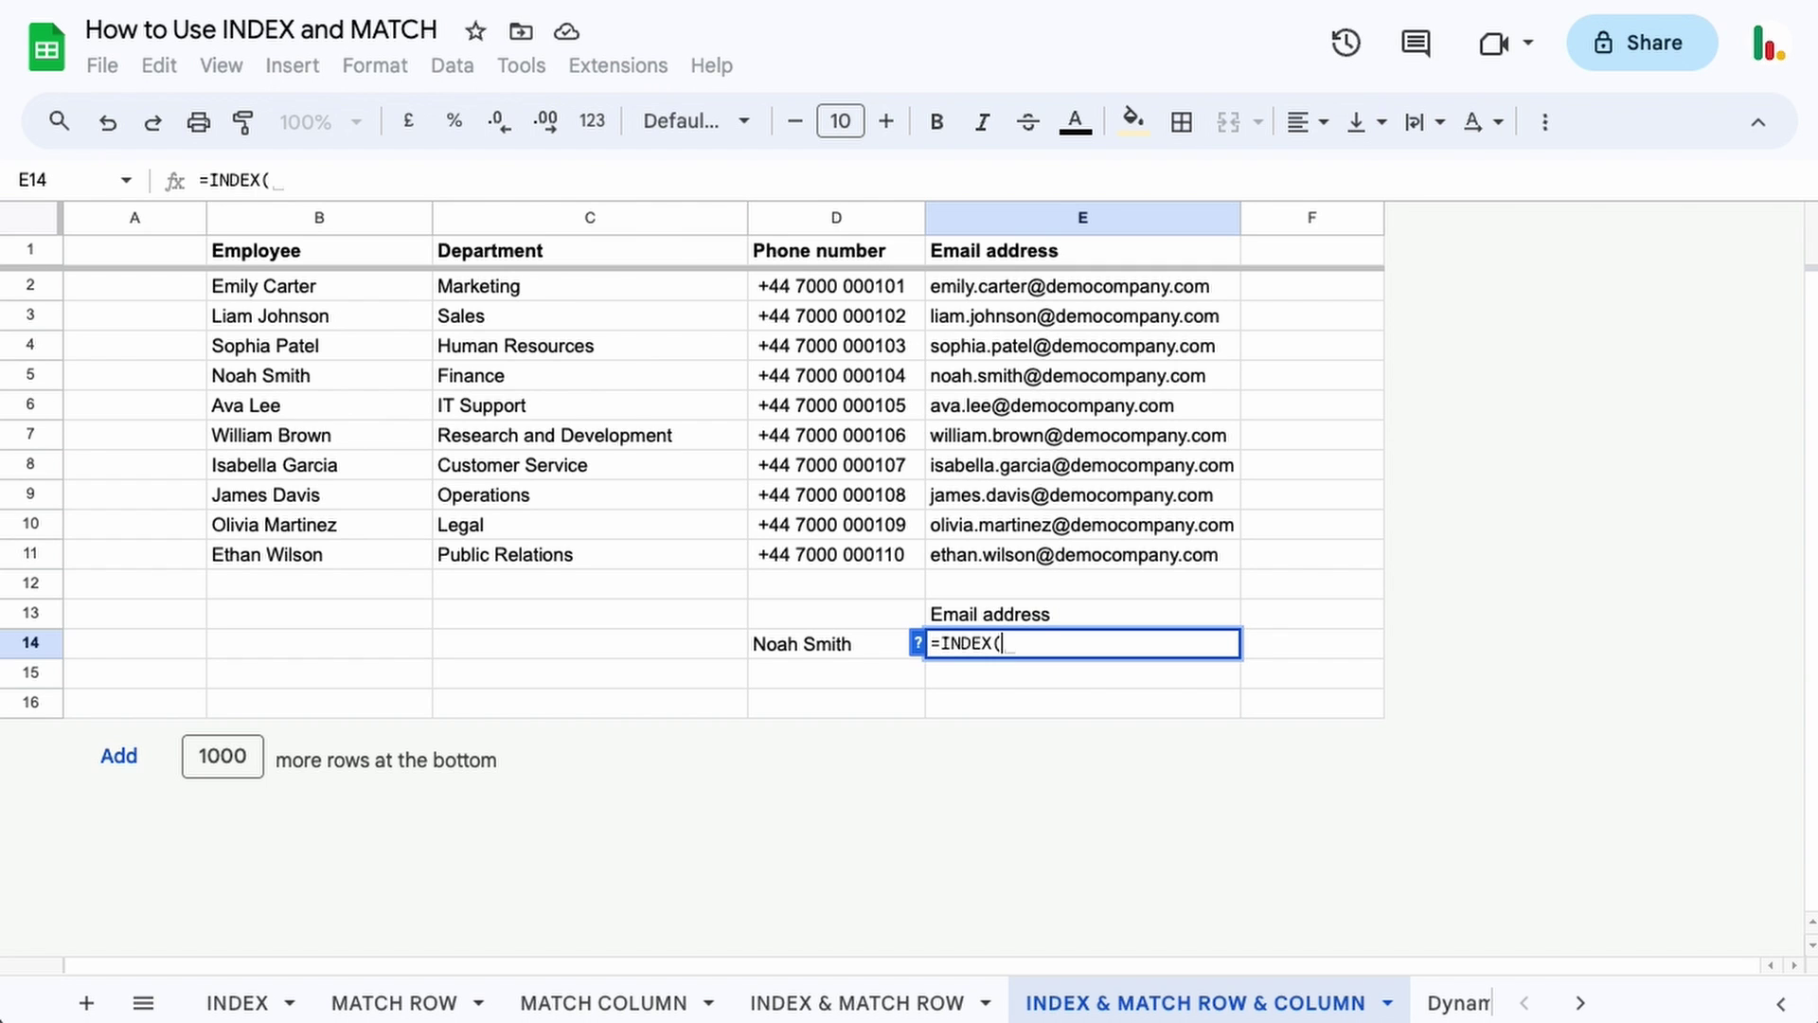
pyautogui.moveTo(661, 285); pyautogui.dragTo(1046, 552)
pyautogui.write(',')
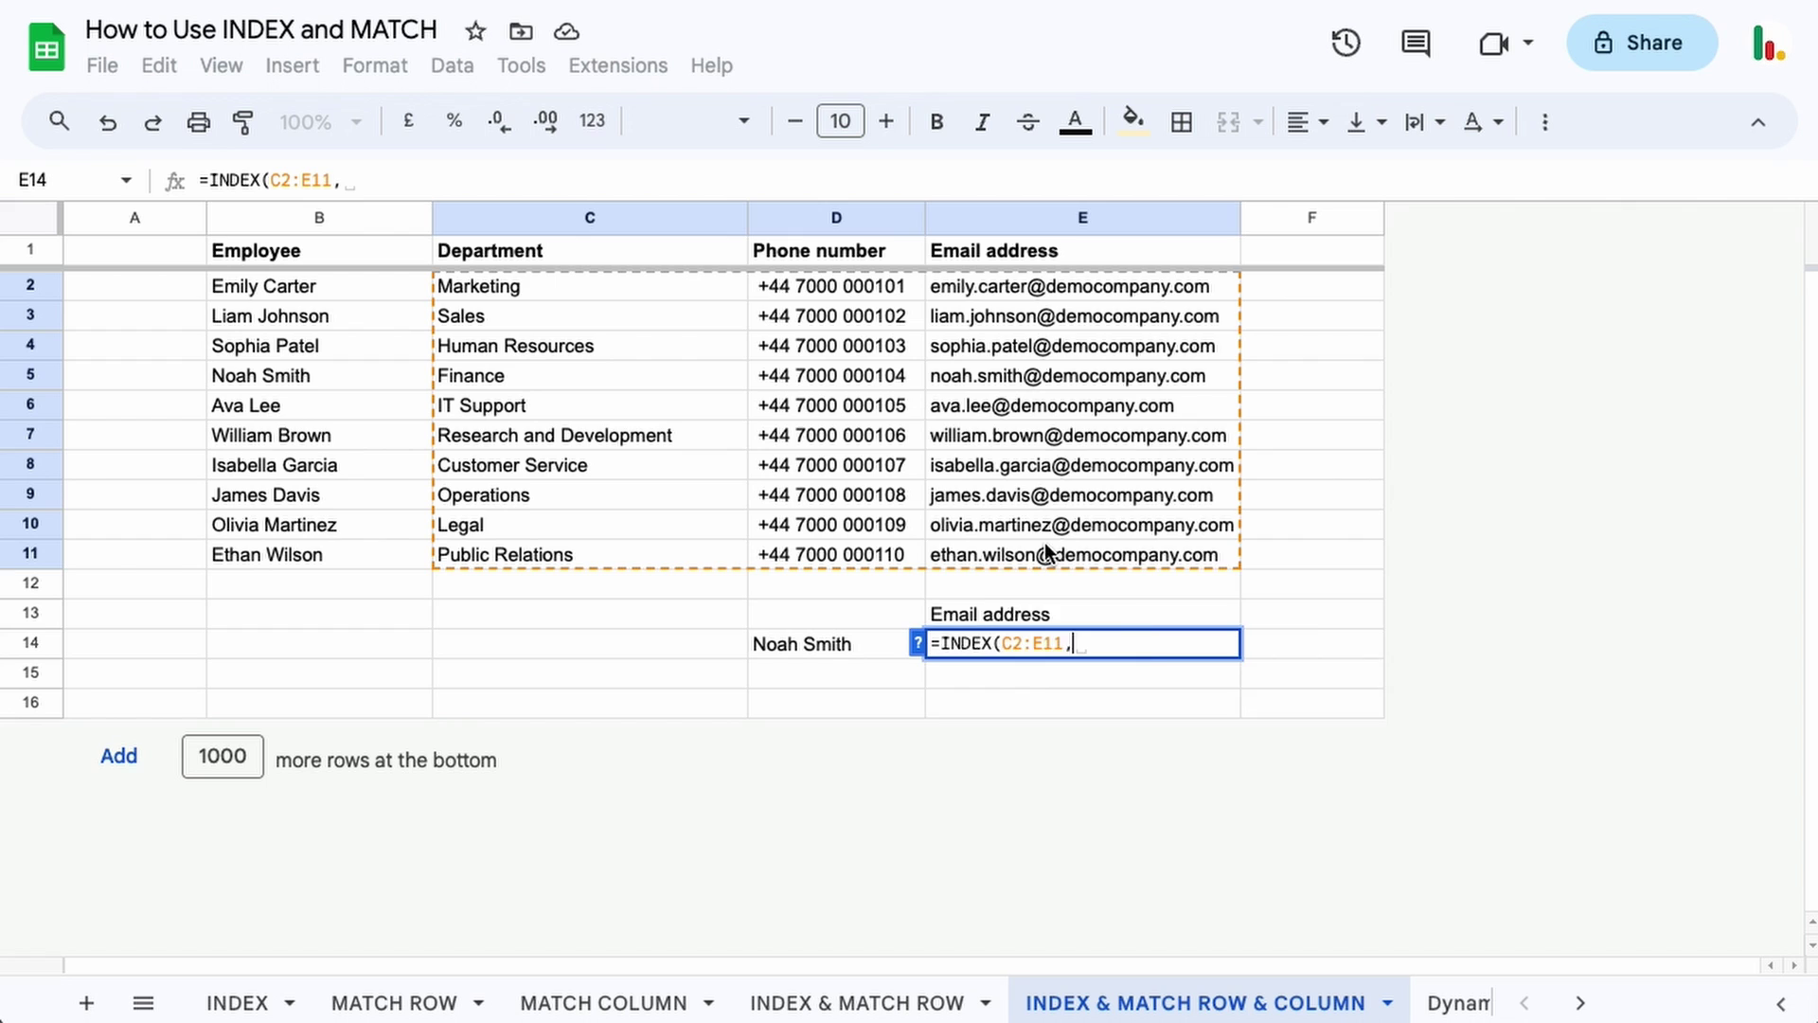
pyautogui.write('mat')
pyautogui.press('Tab')
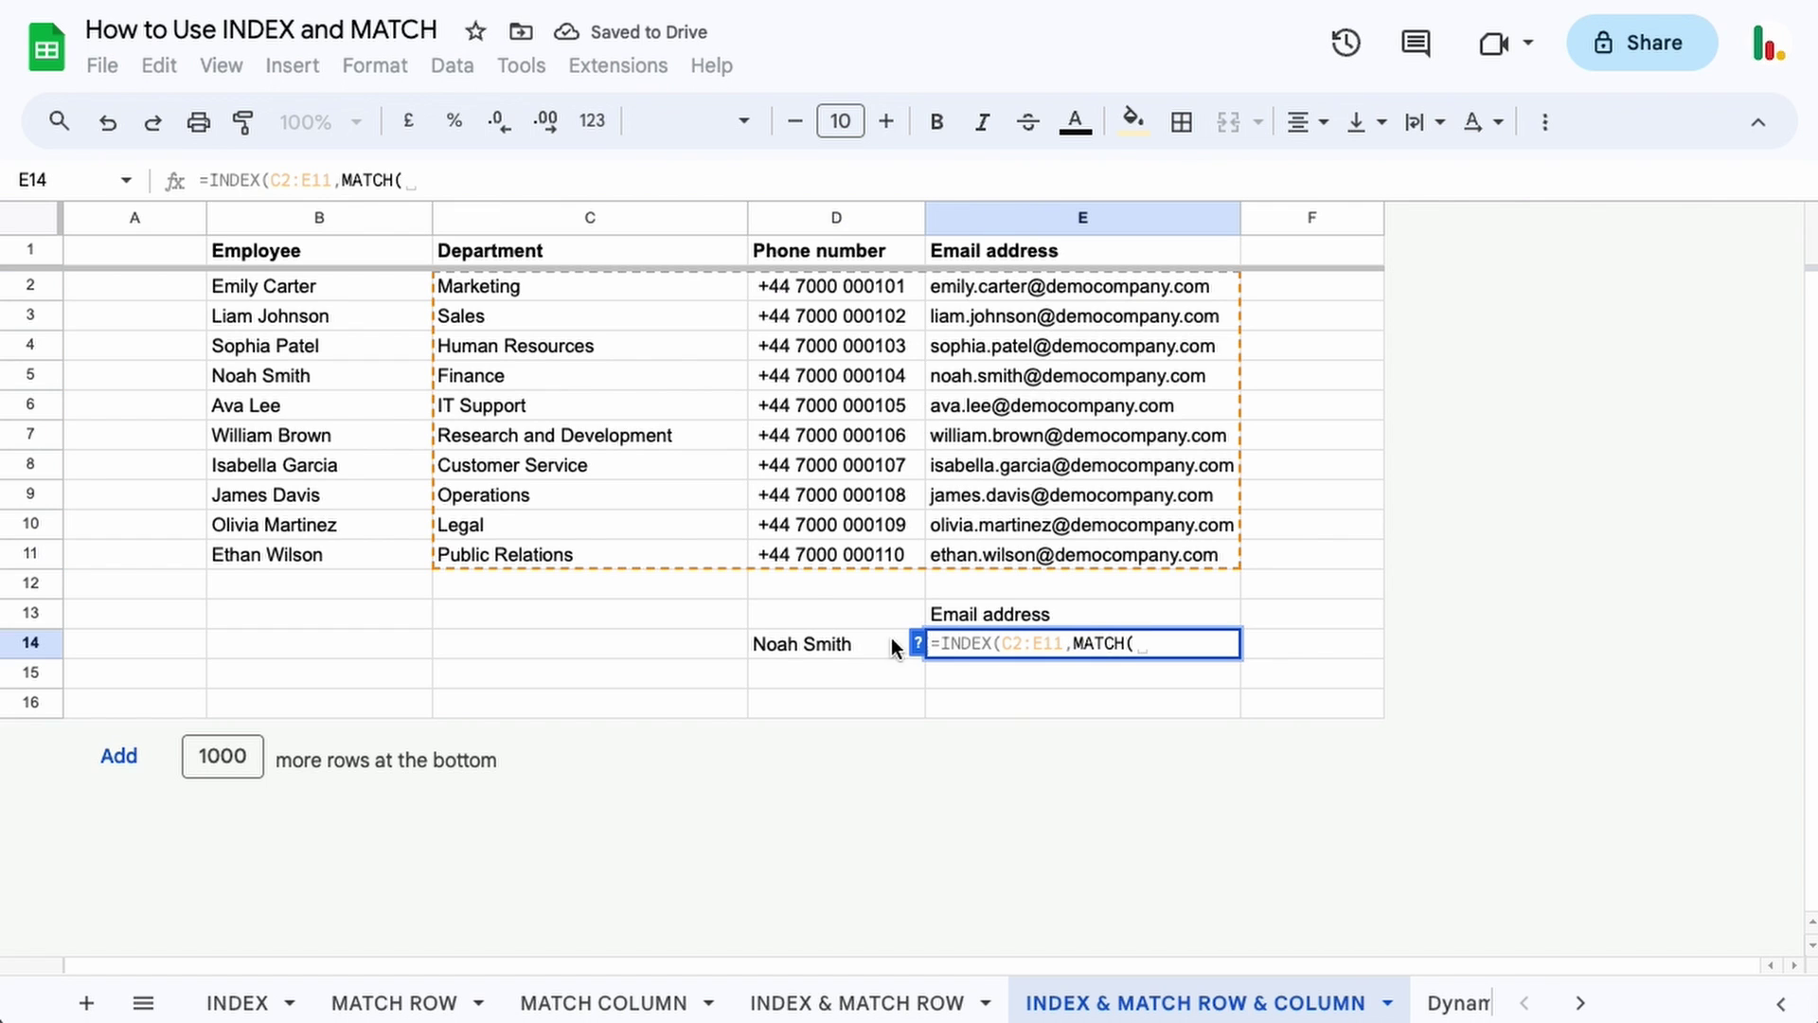
pyautogui.click(873, 644)
pyautogui.write(',')
pyautogui.click(349, 288)
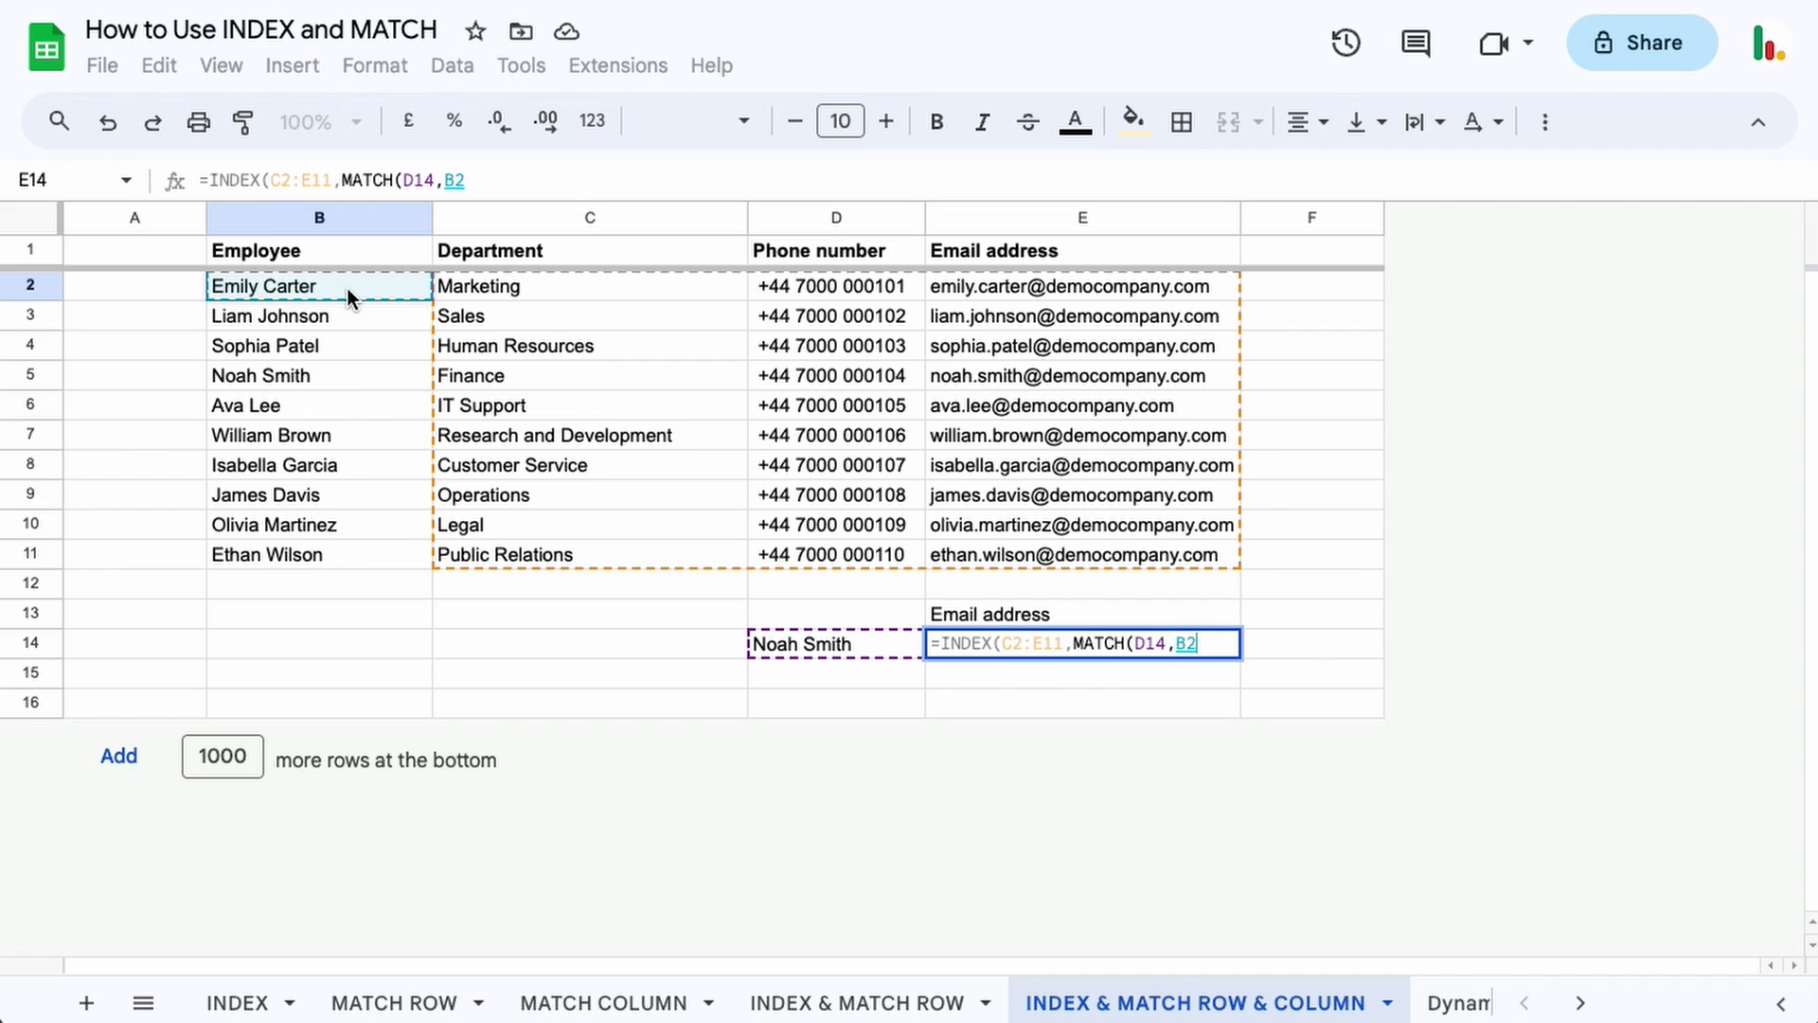
pyautogui.moveTo(349, 288); pyautogui.dragTo(348, 557)
# Close the row MATCH and add MATCH(E13,C1:E1,0) as the column argument
pyautogui.write(',0')
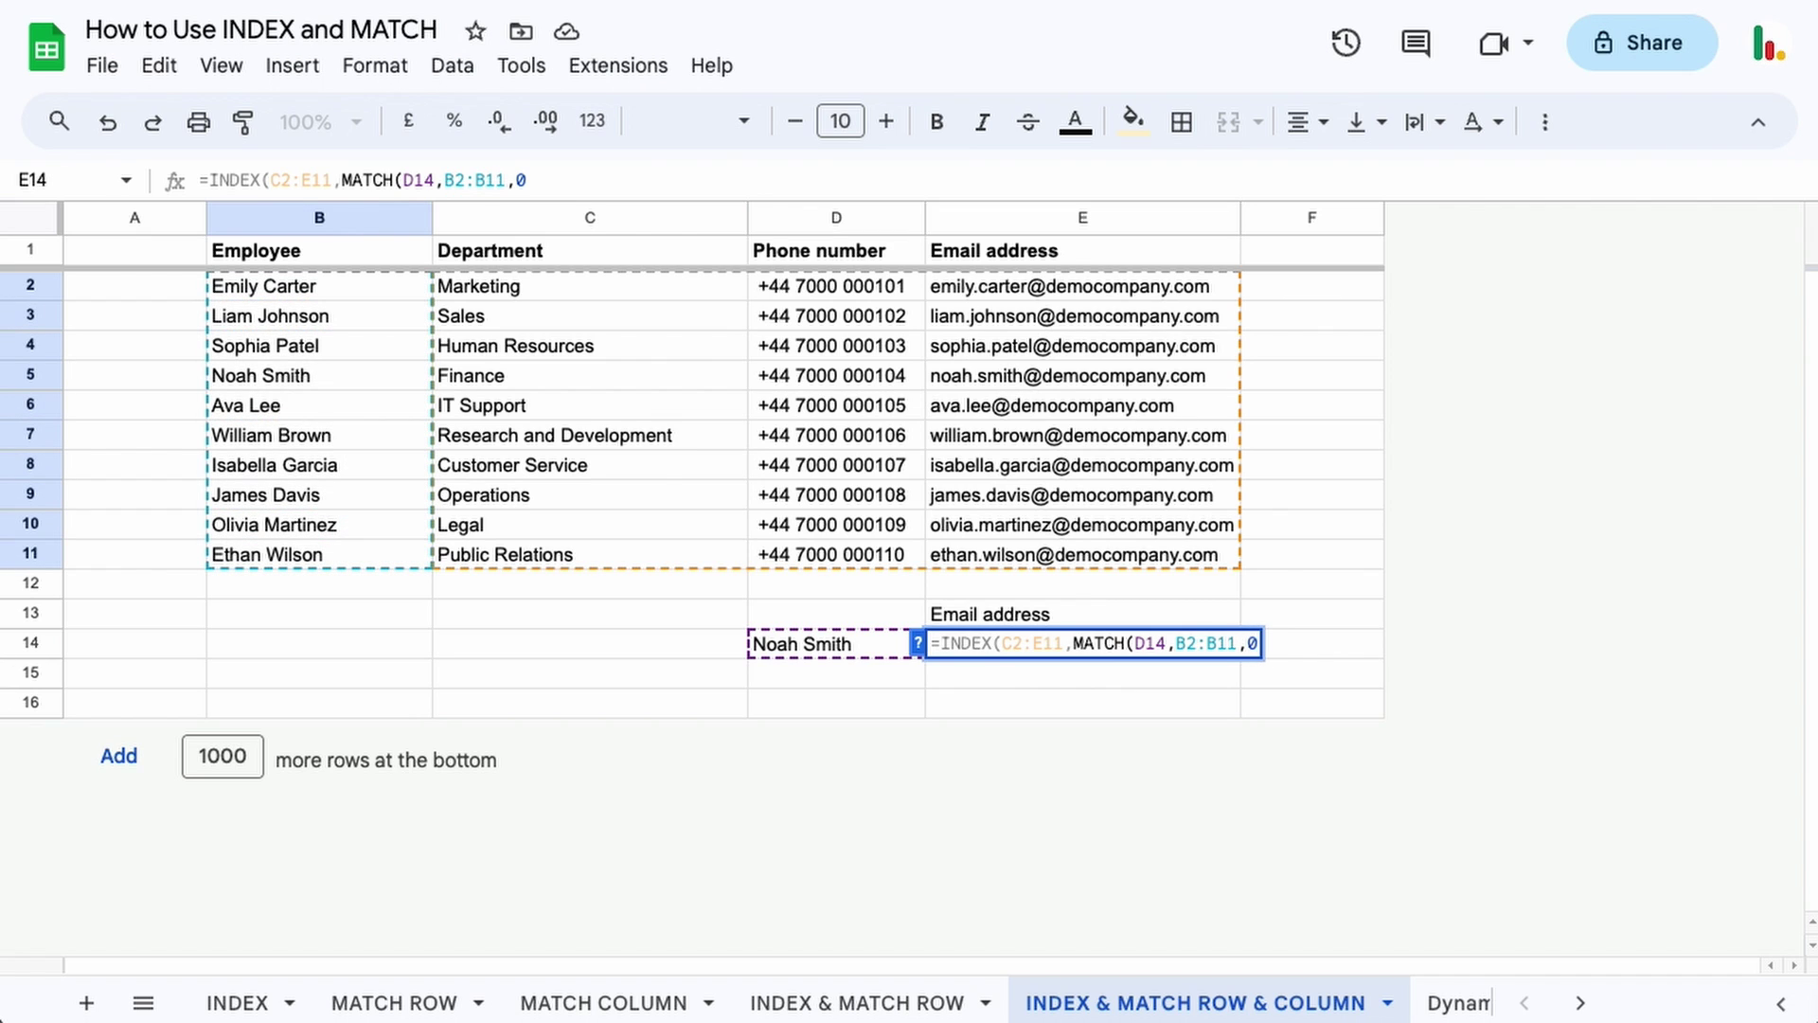
pyautogui.write('), ')
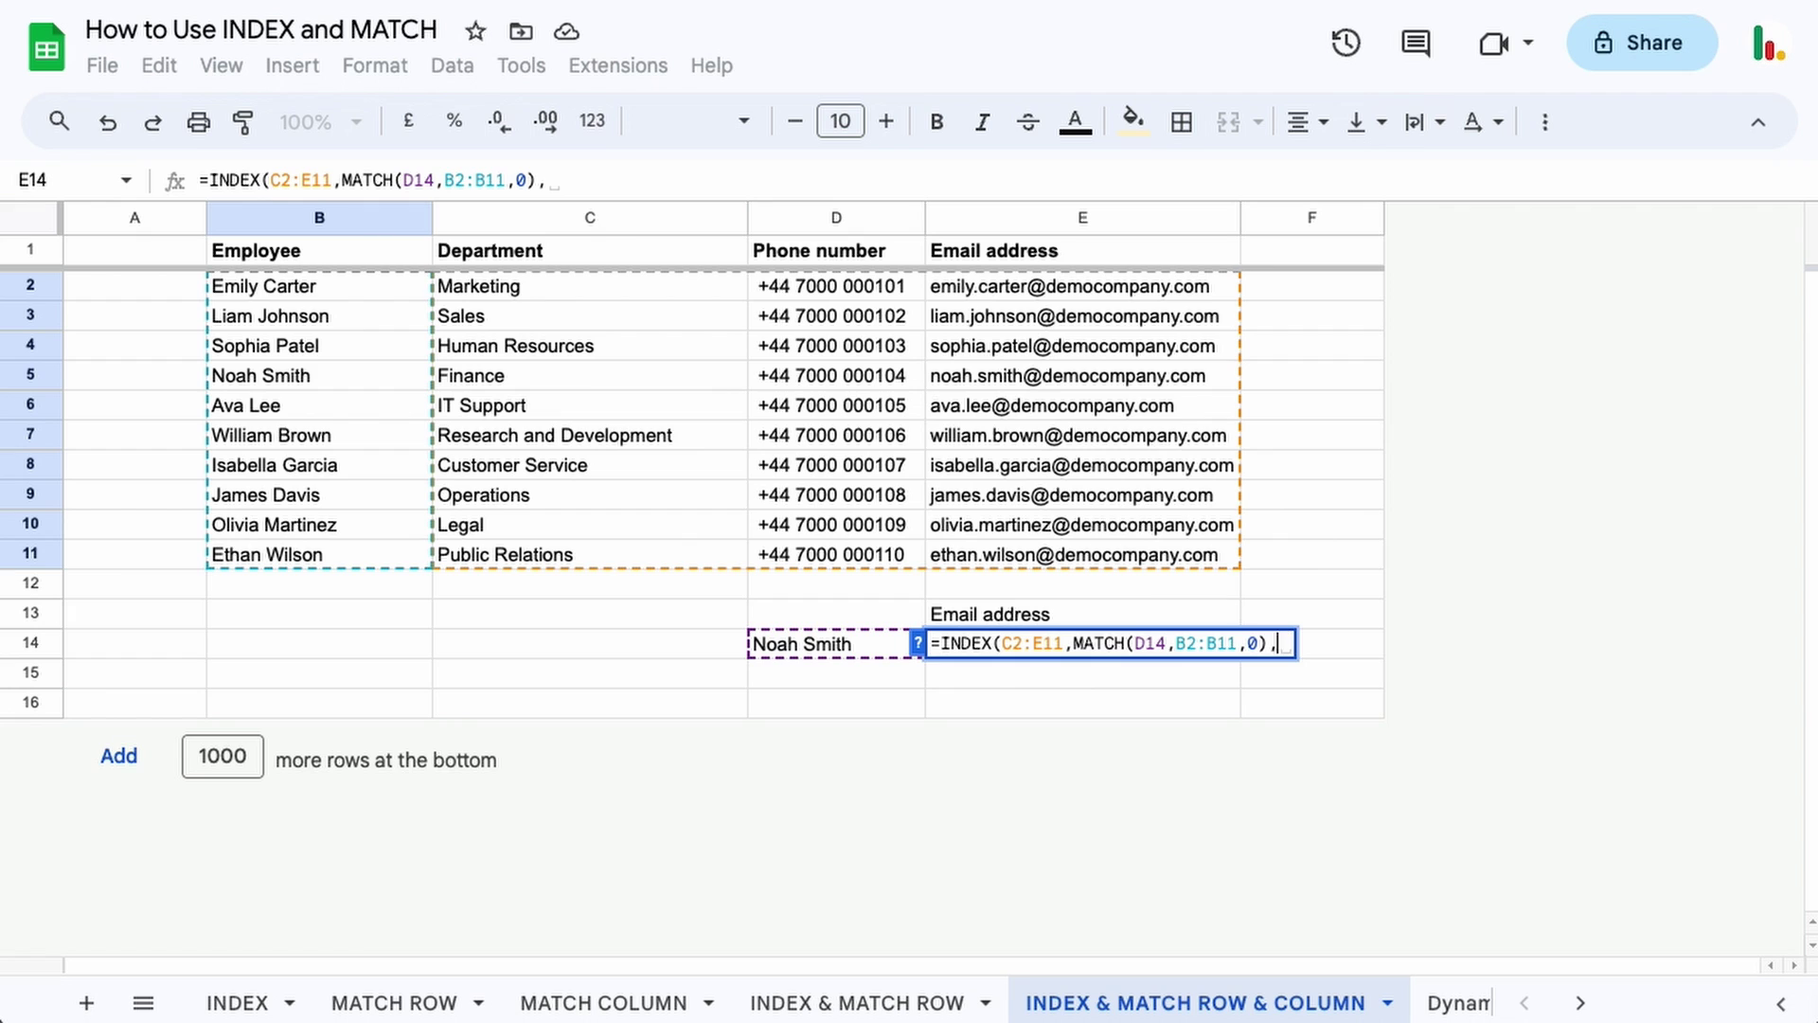
pyautogui.write('mat')
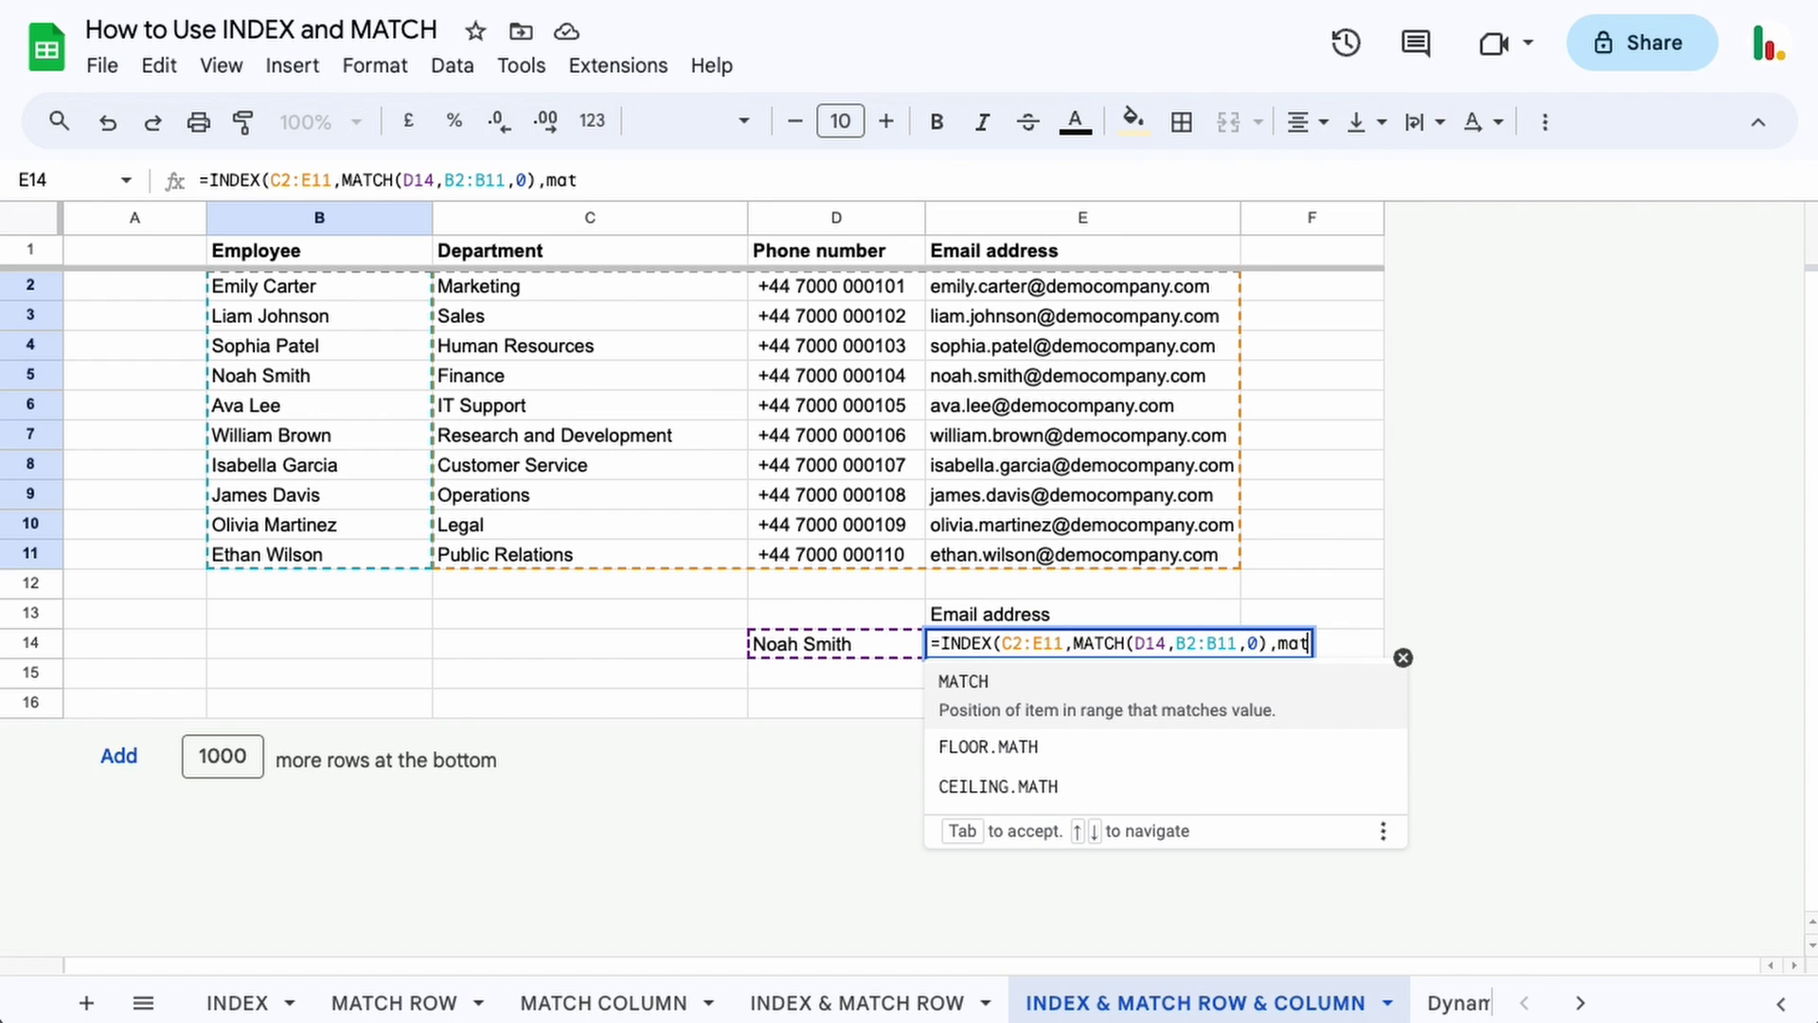
pyautogui.press('Tab')
pyautogui.click(1004, 612)
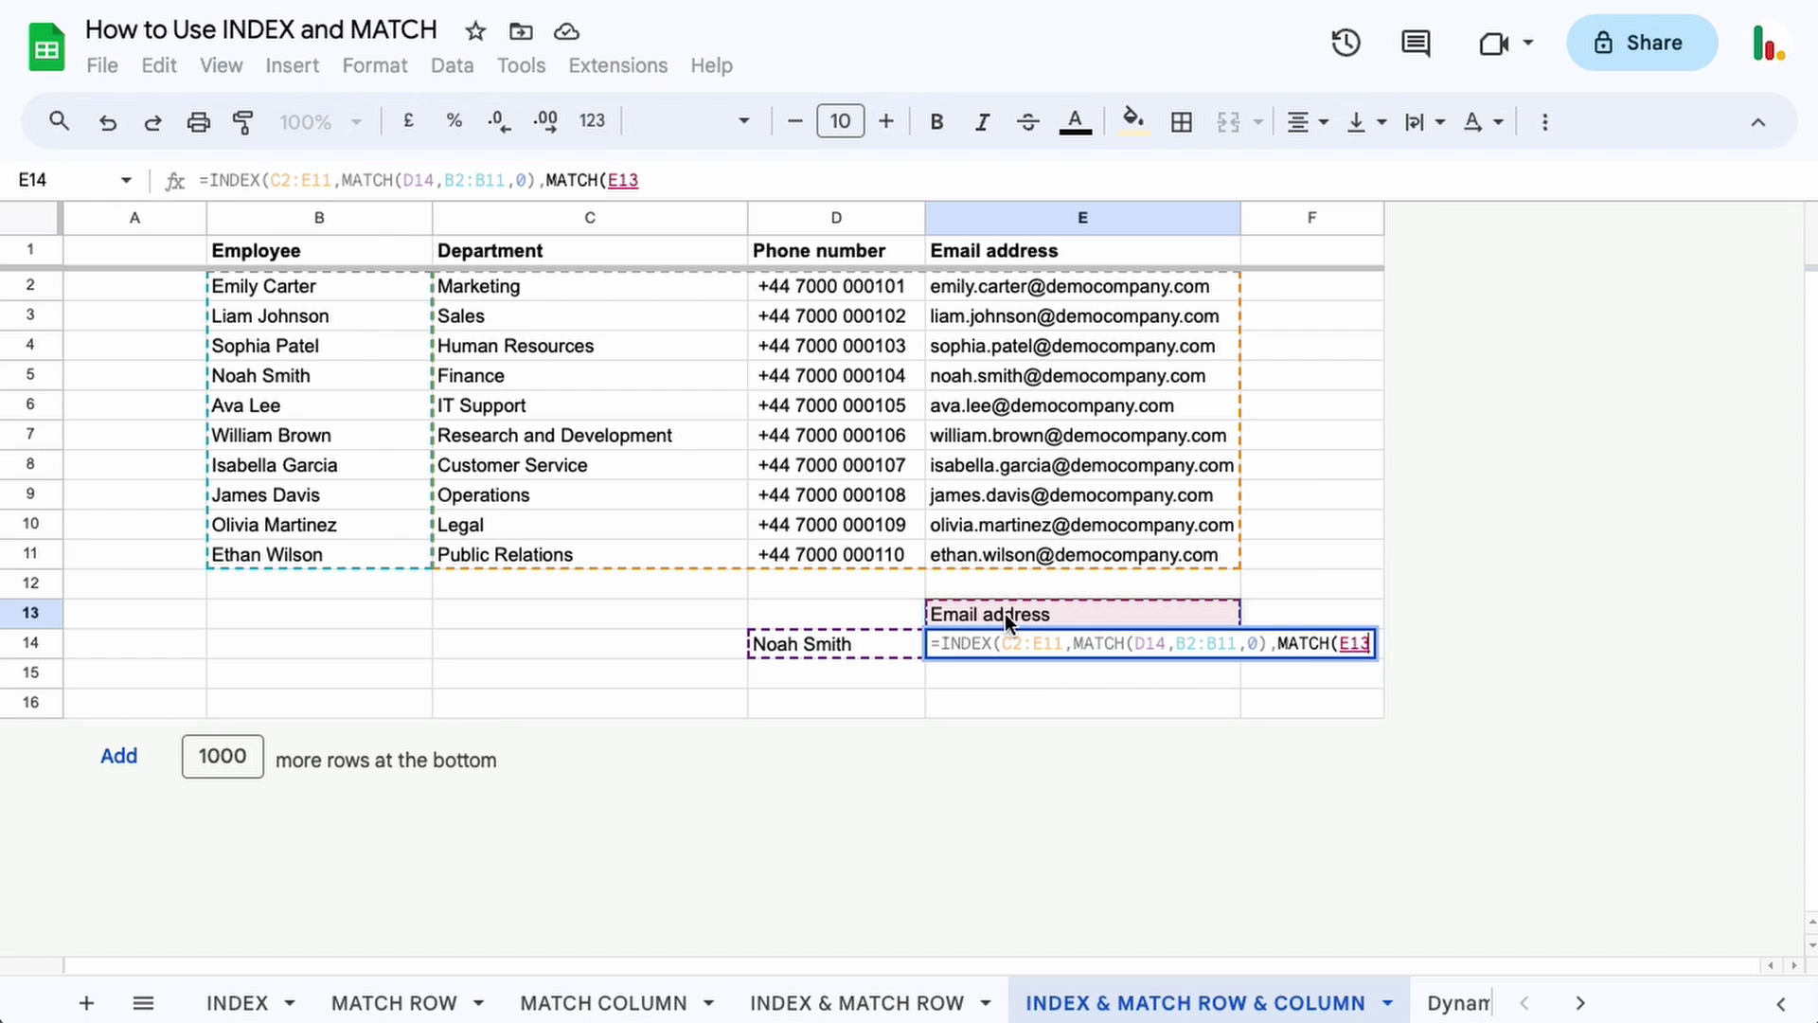
pyautogui.write(',')
pyautogui.moveTo(492, 250); pyautogui.dragTo(985, 252)
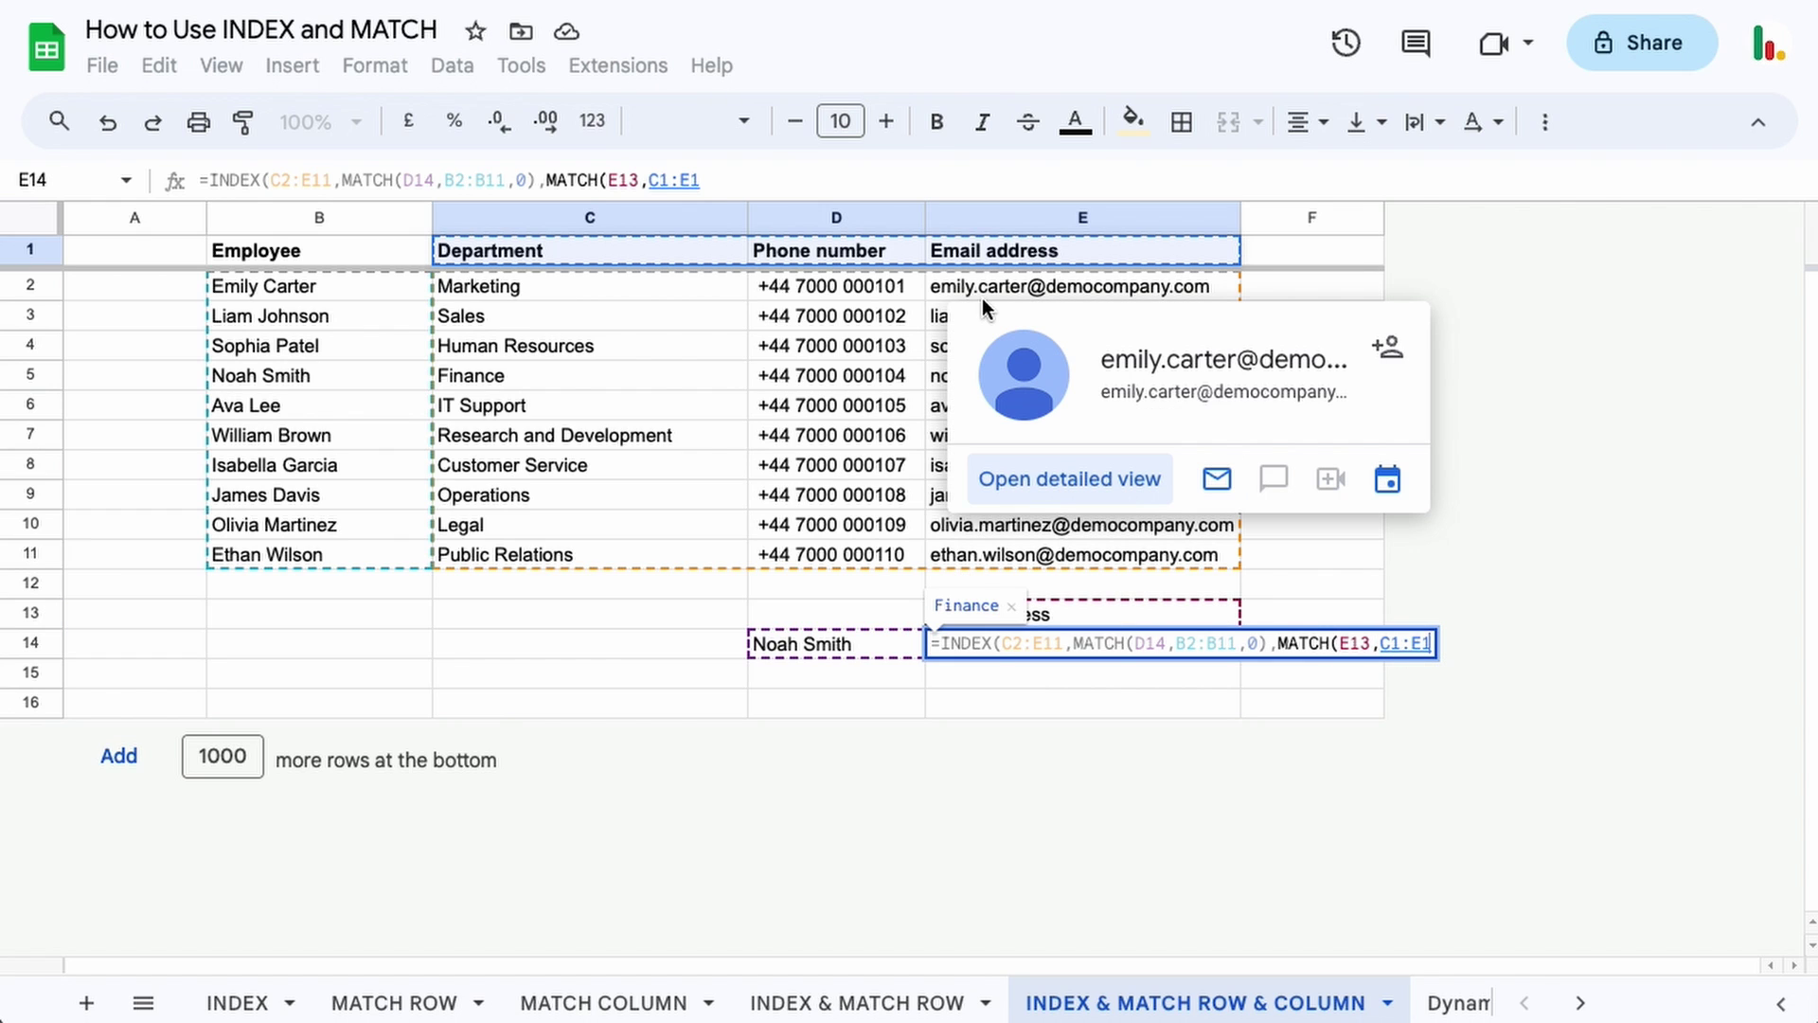
pyautogui.write(',0')
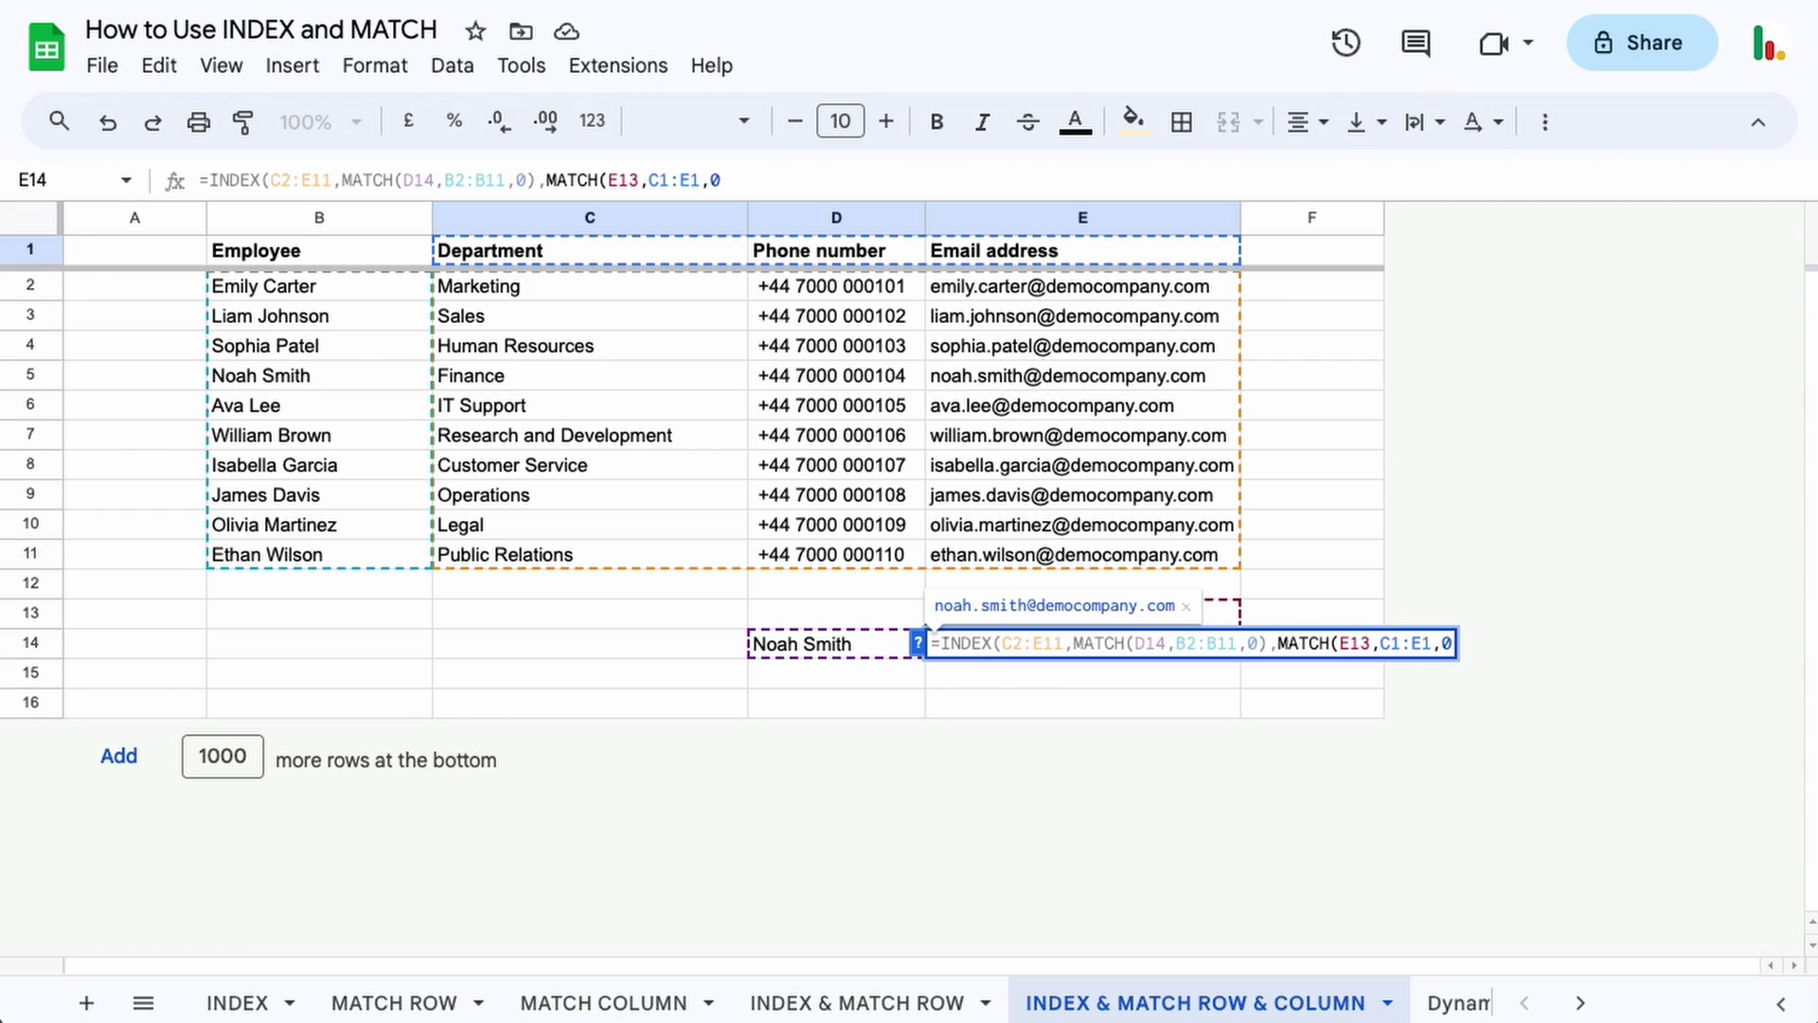
pyautogui.write(')')
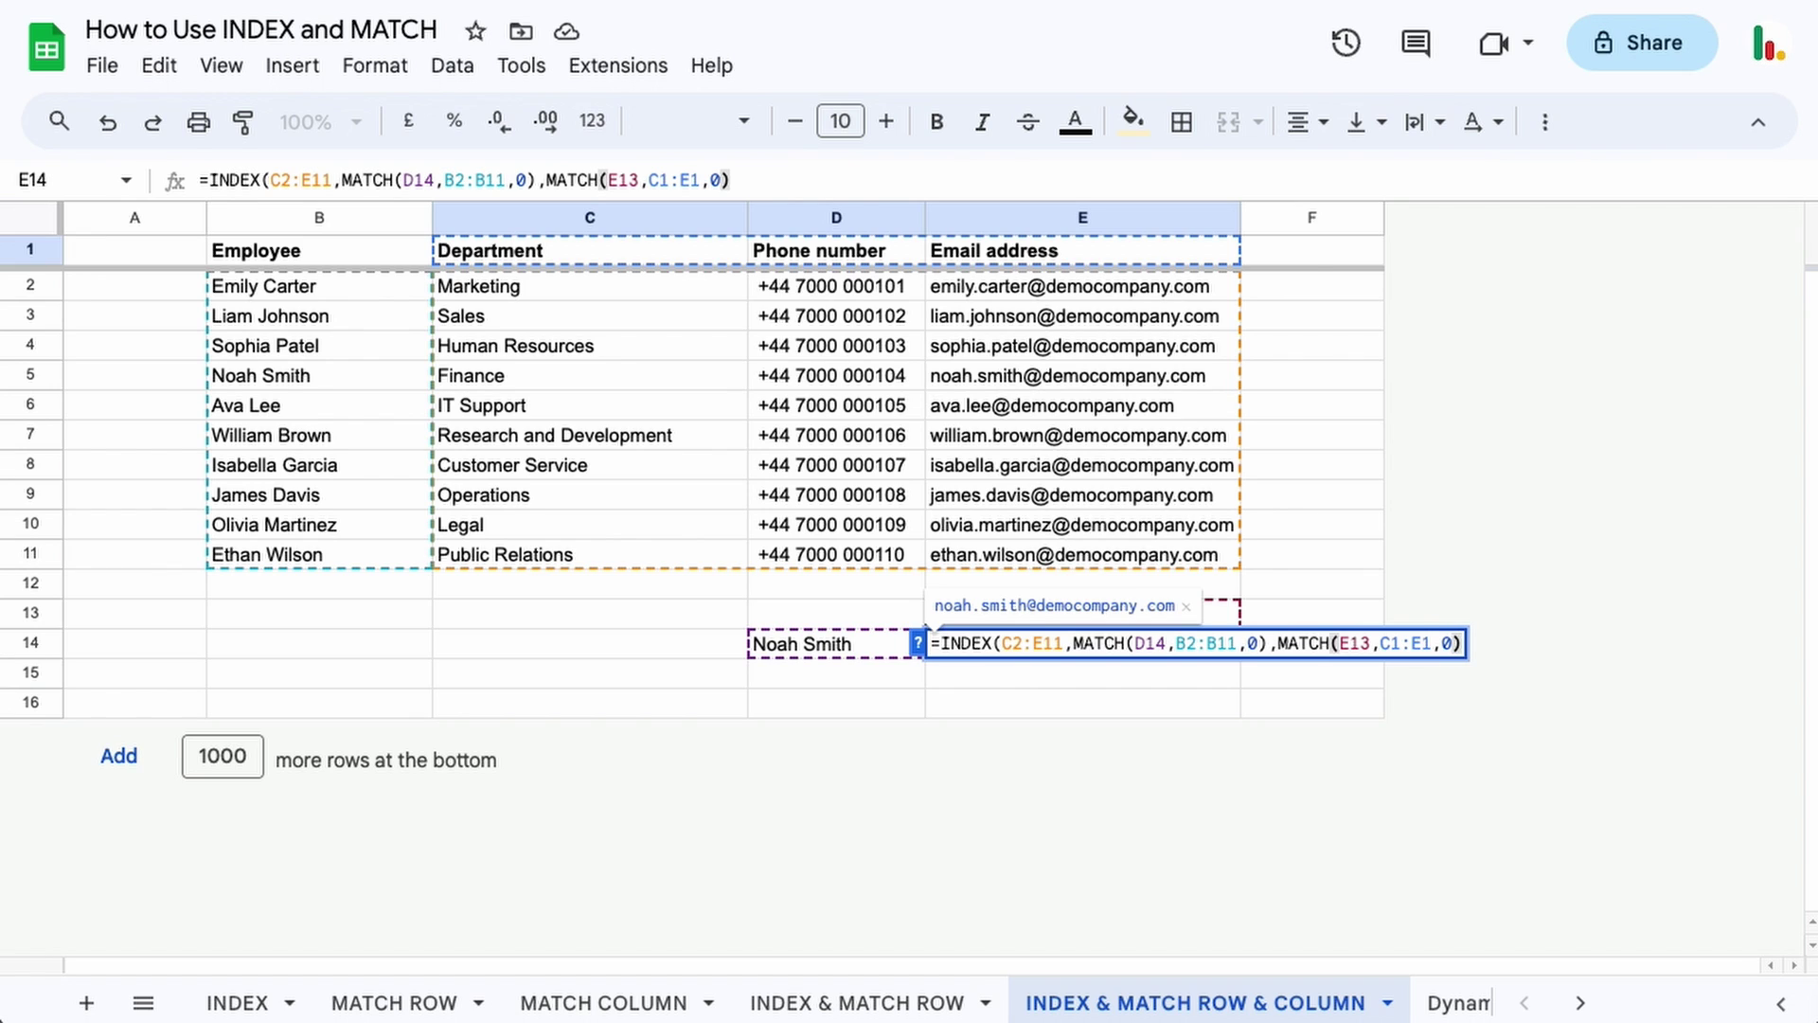
pyautogui.press('Return')
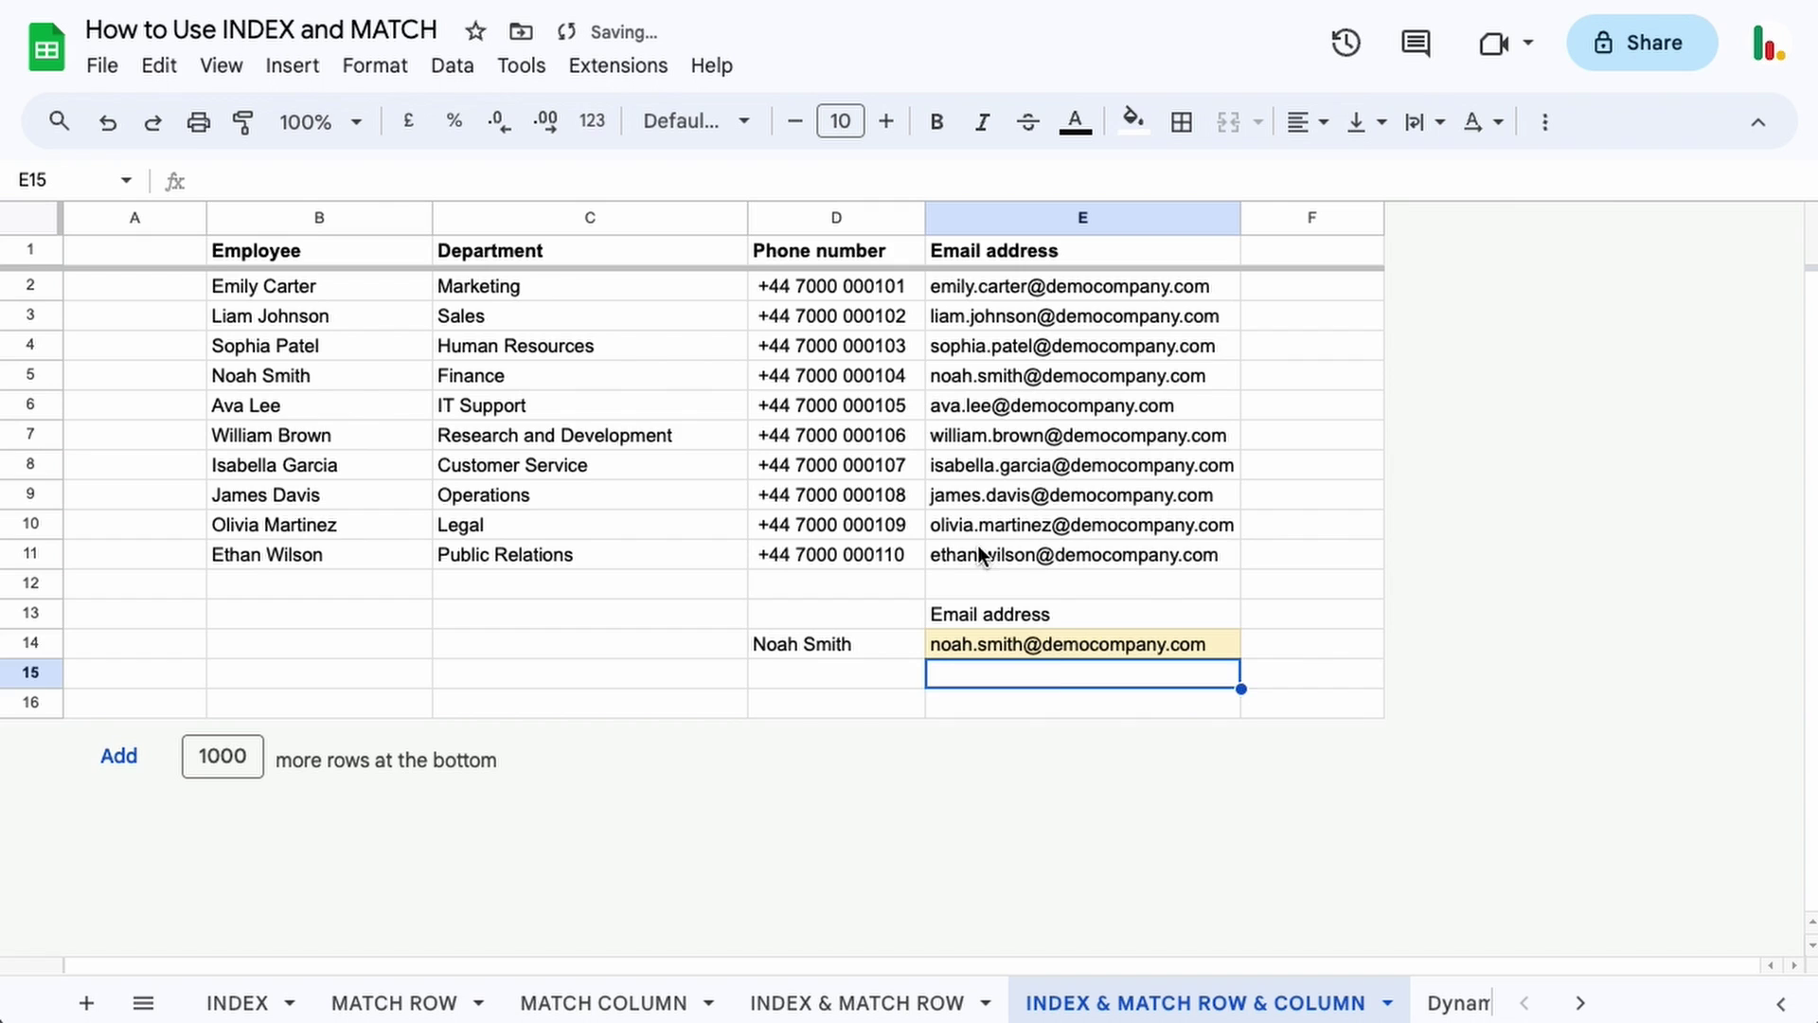
pyautogui.click(1055, 644)
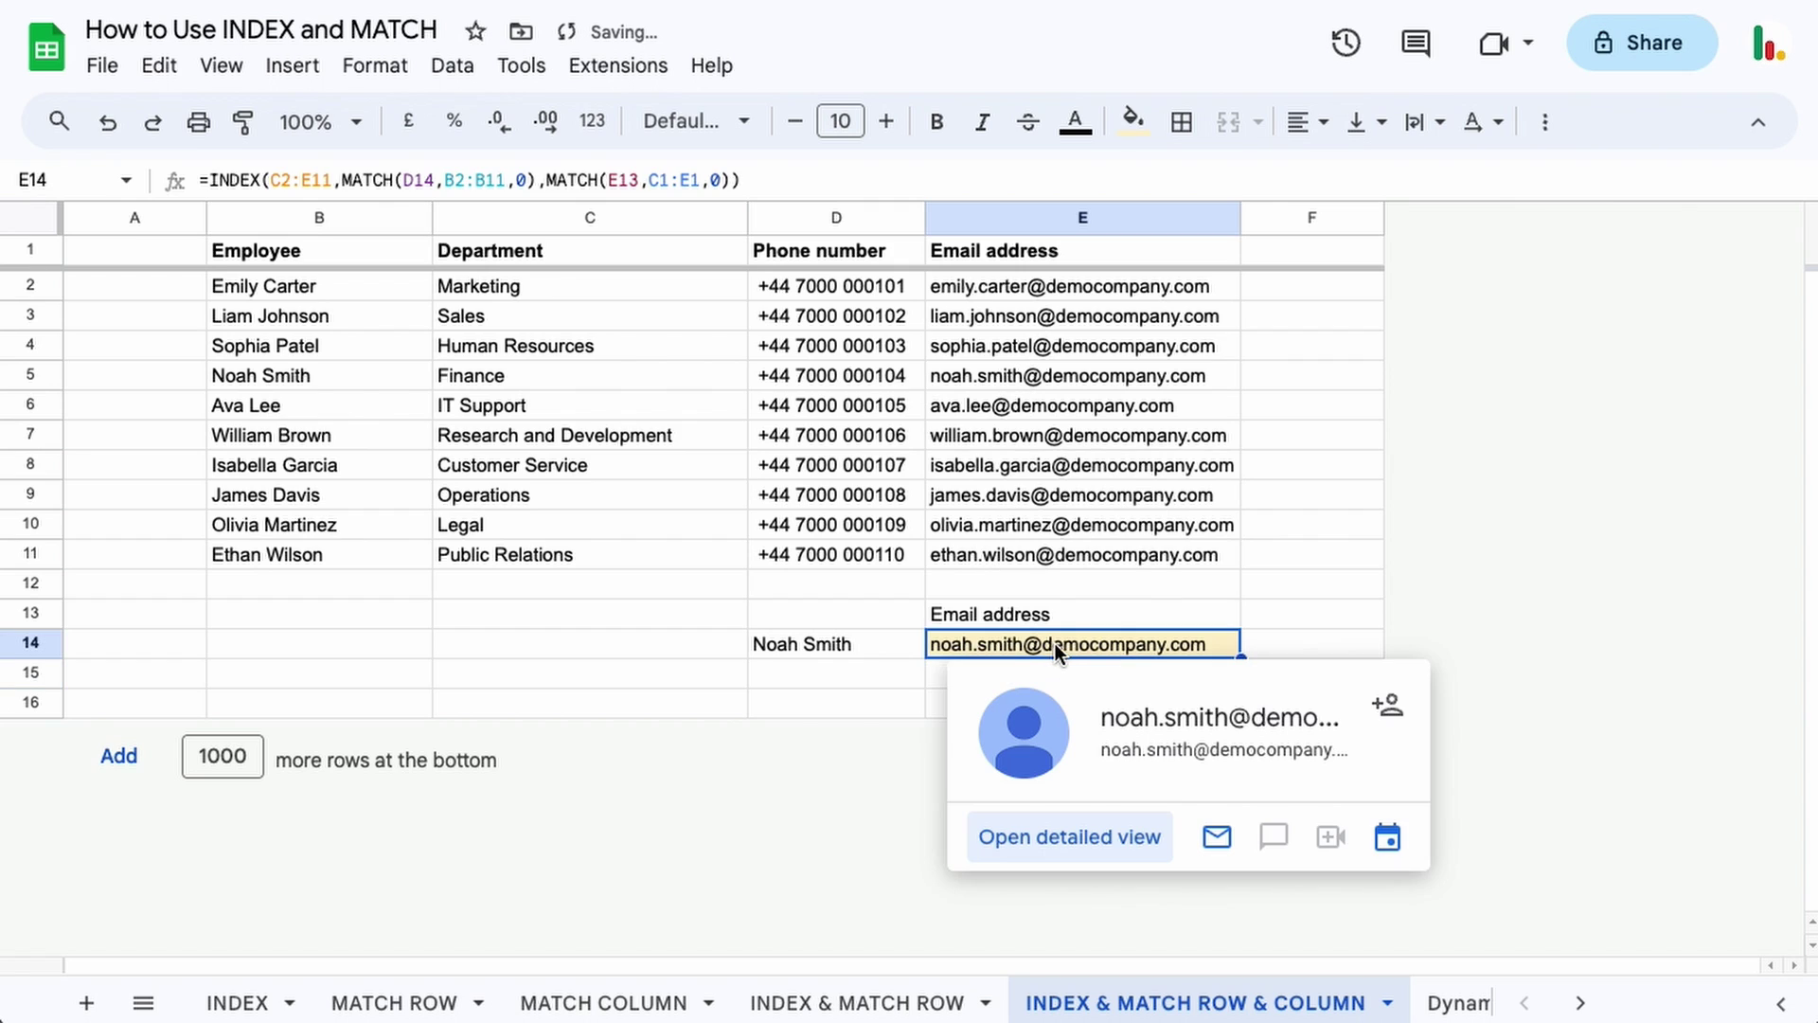
# On Dynamic INDEX & MATCH, begin E14's INDEX over C2:E11 with a row MATCH on D14 in B2:B11
pyautogui.click(1439, 1002)
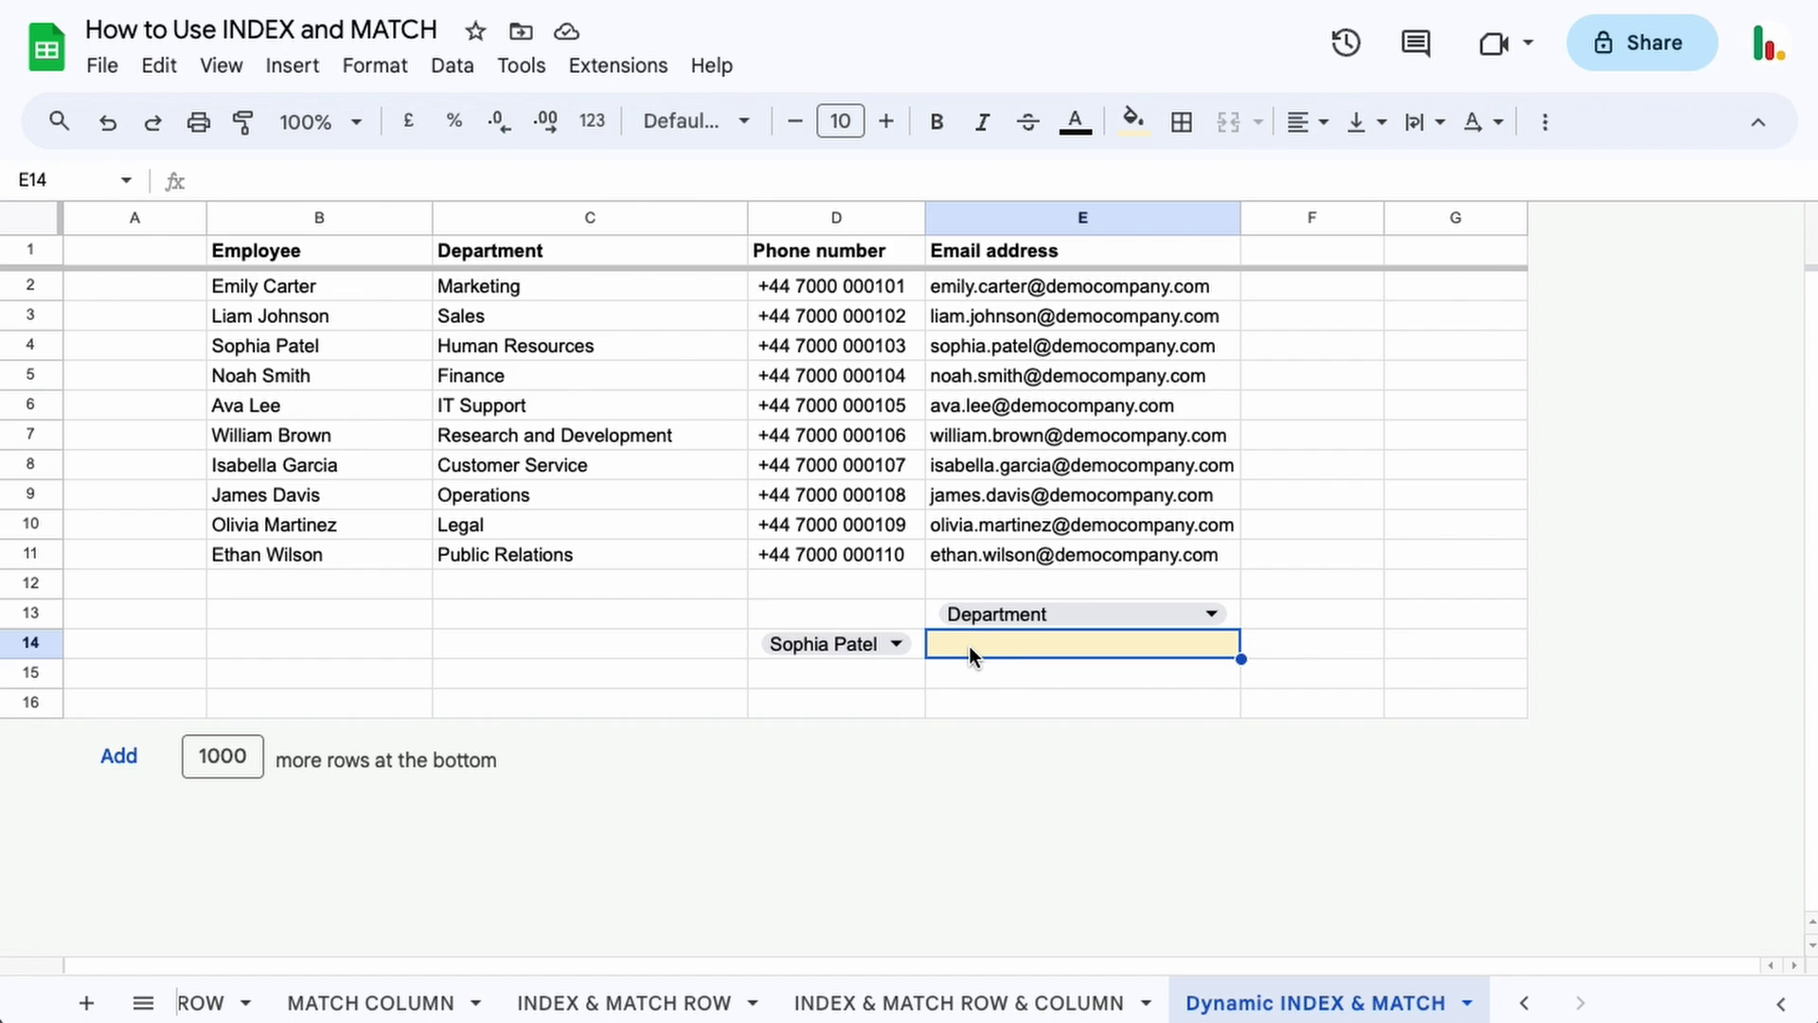
pyautogui.write('=in')
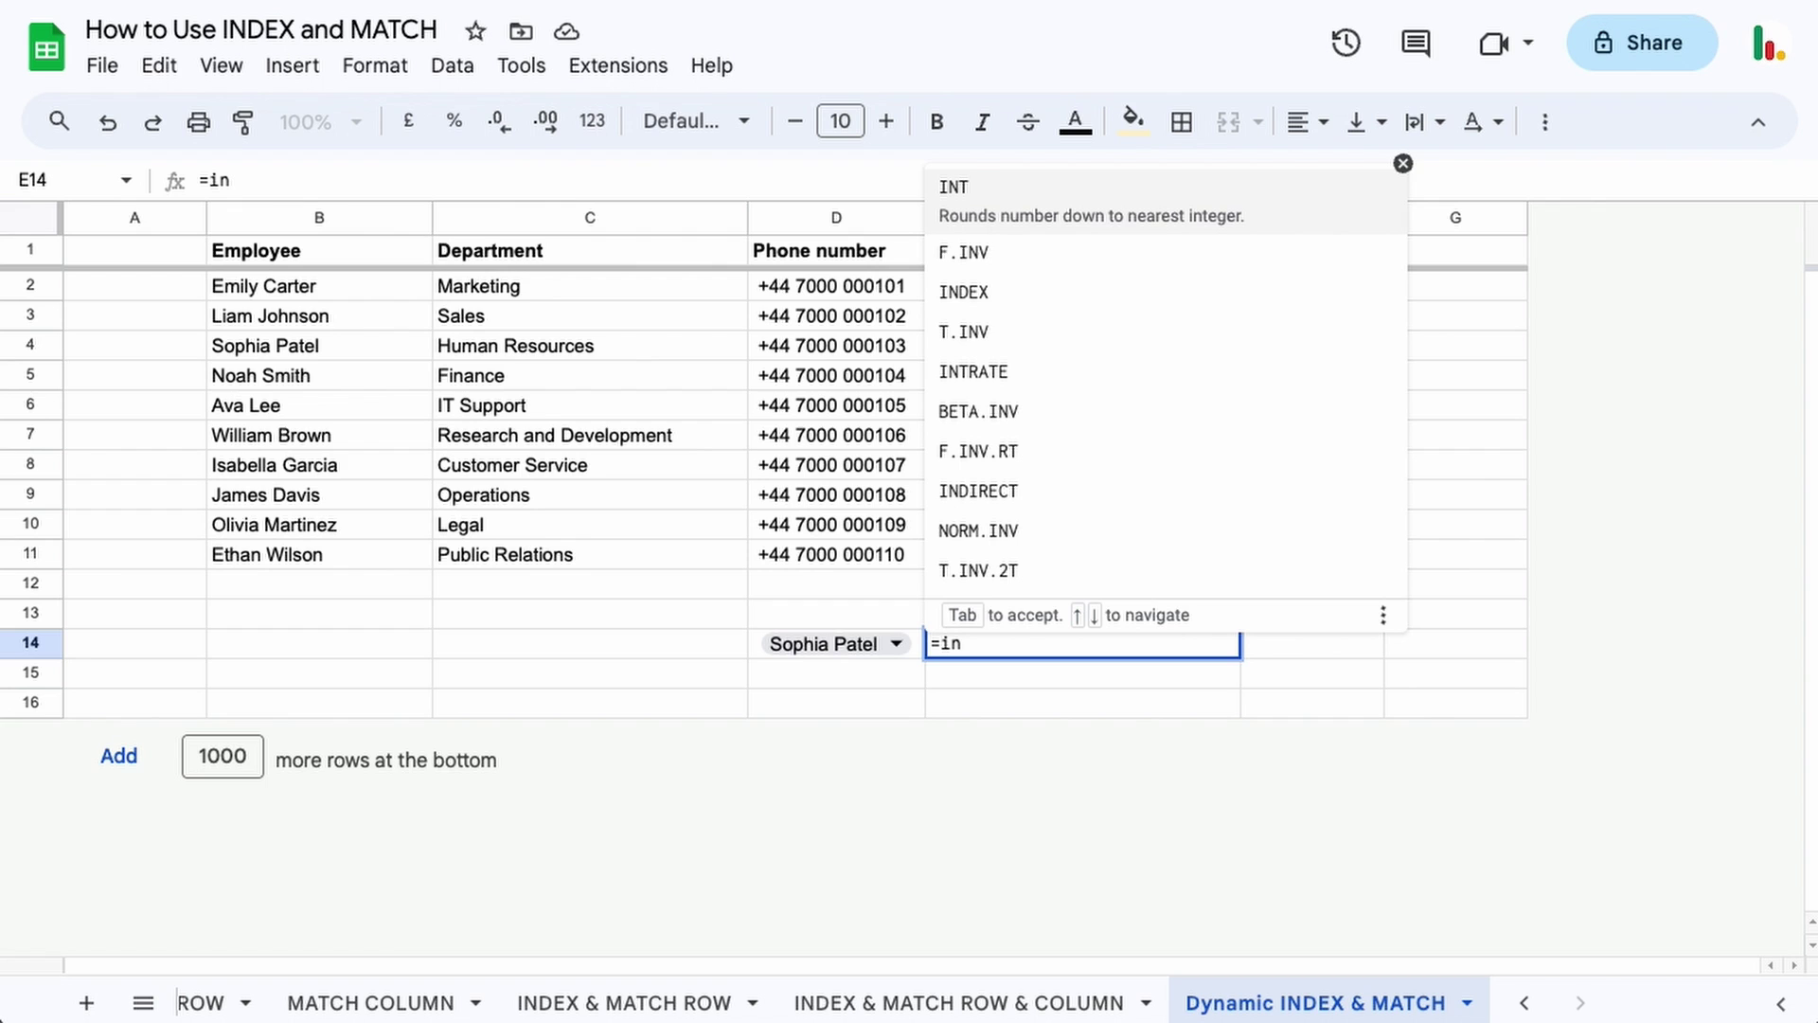
pyautogui.click(963, 292)
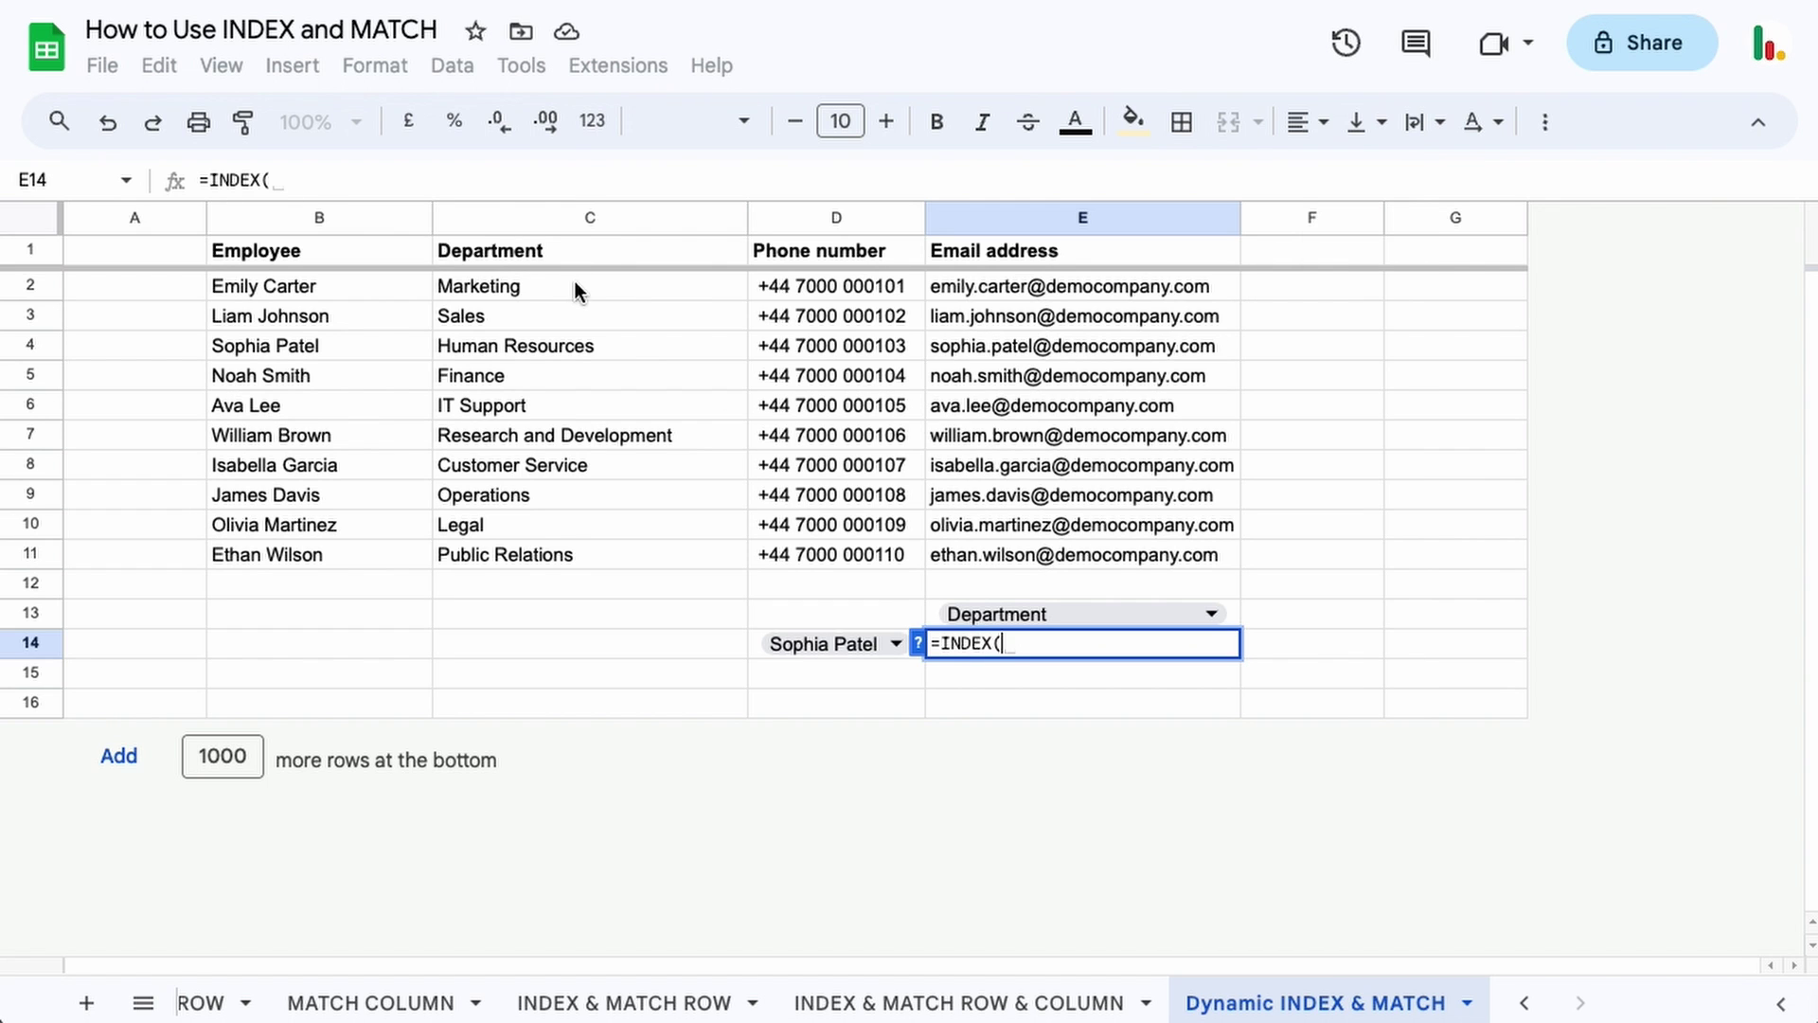
pyautogui.moveTo(575, 281); pyautogui.dragTo(1074, 565)
pyautogui.write(',,')
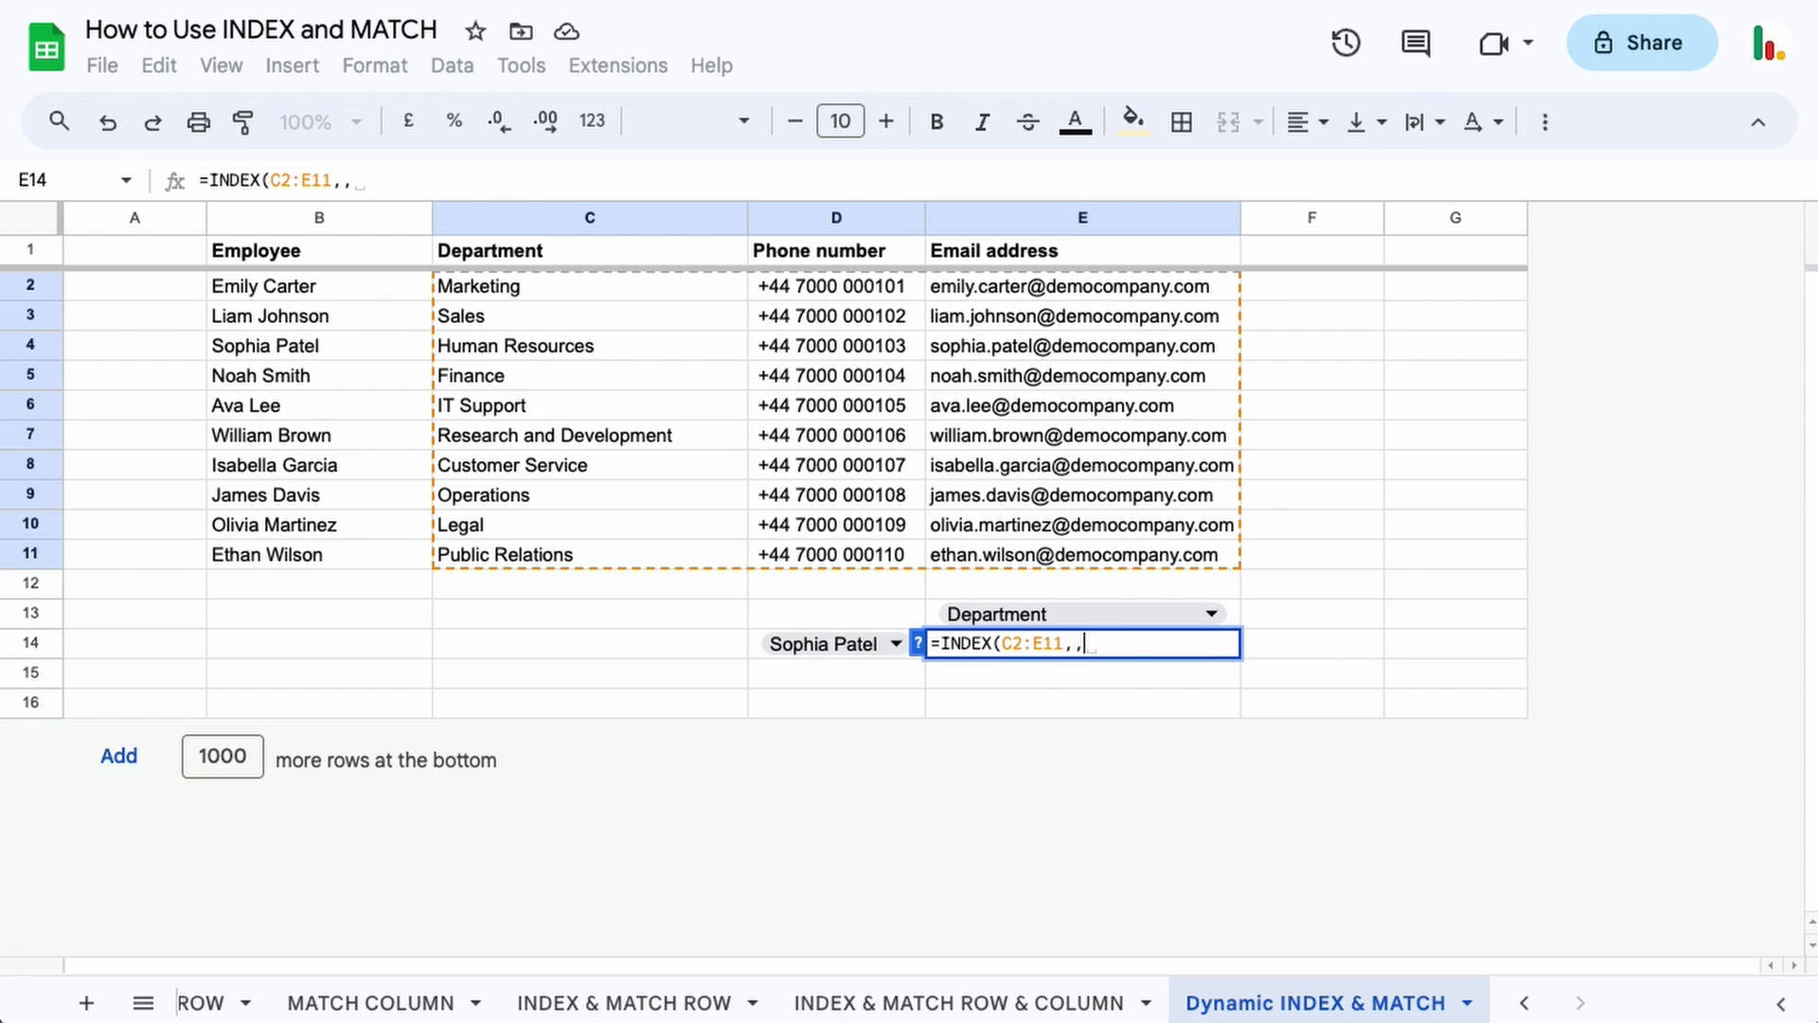
pyautogui.press('BackSpace')
pyautogui.write('m')
pyautogui.press('Tab')
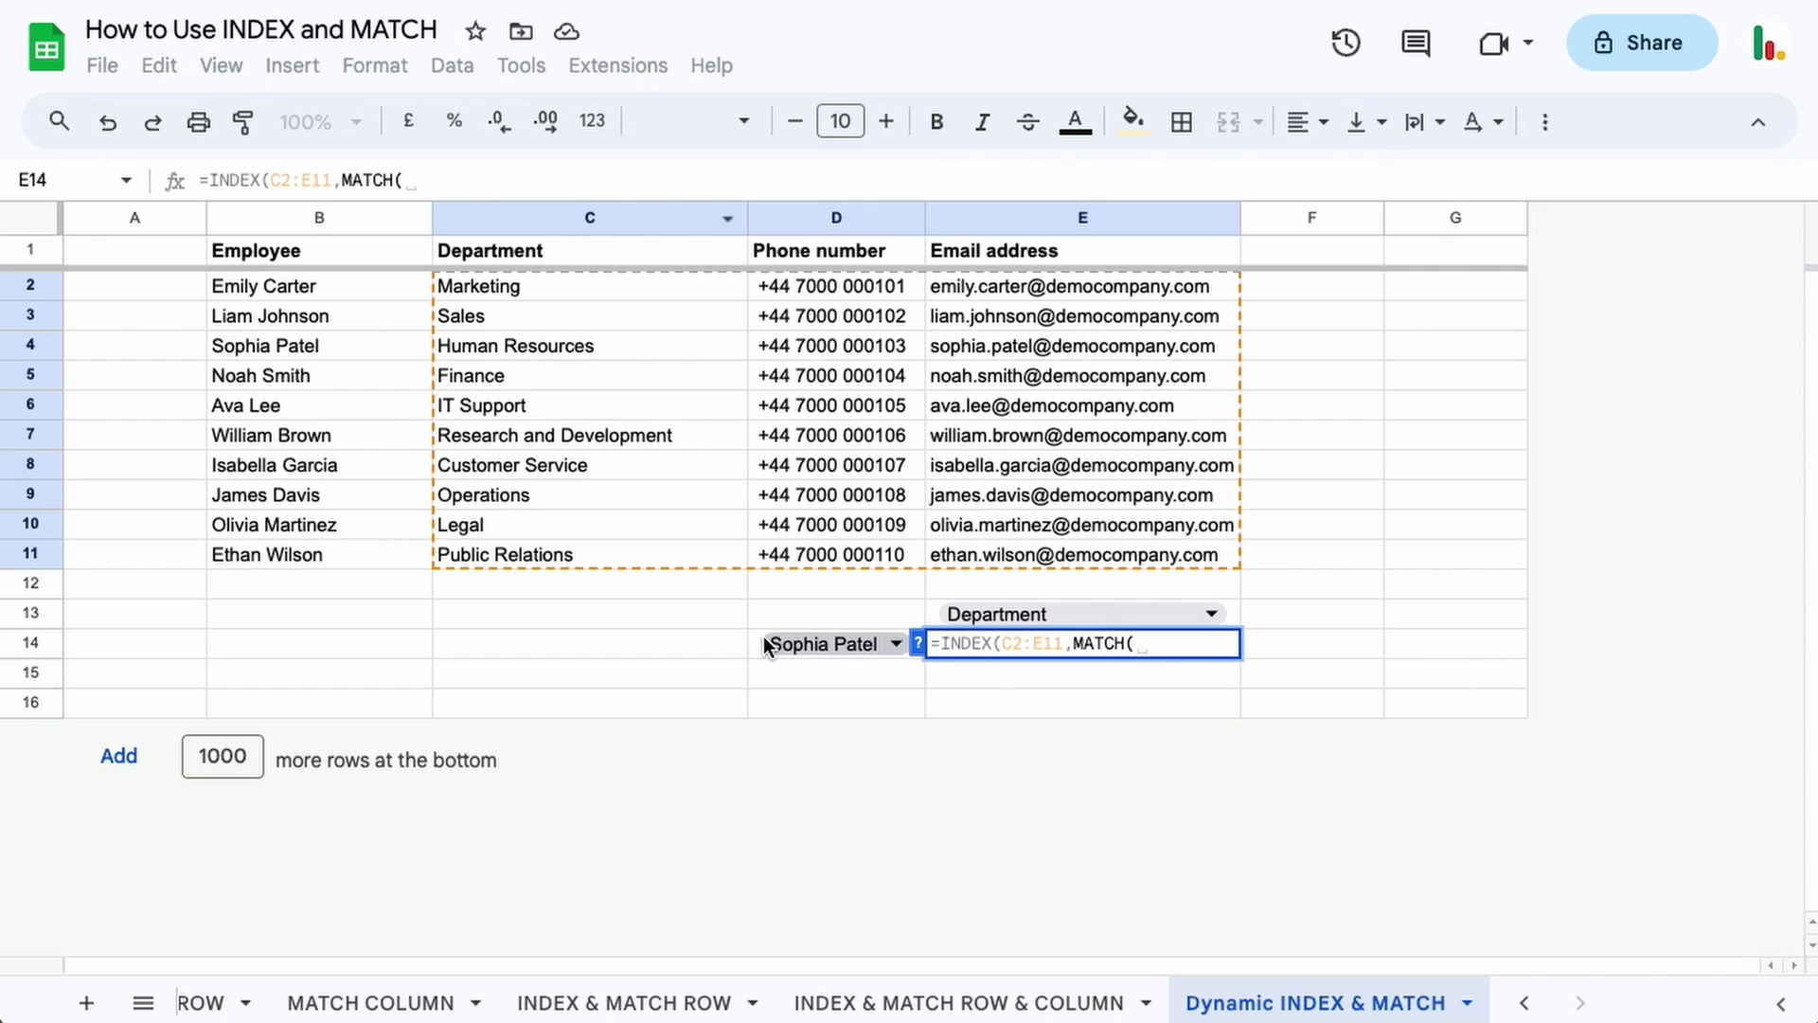
pyautogui.click(758, 636)
pyautogui.write(',')
pyautogui.moveTo(362, 285); pyautogui.dragTo(361, 556)
# Add the column MATCH(E13,C1:E1,0) and close the formula, returning Human Resources
pyautogui.write(',0')
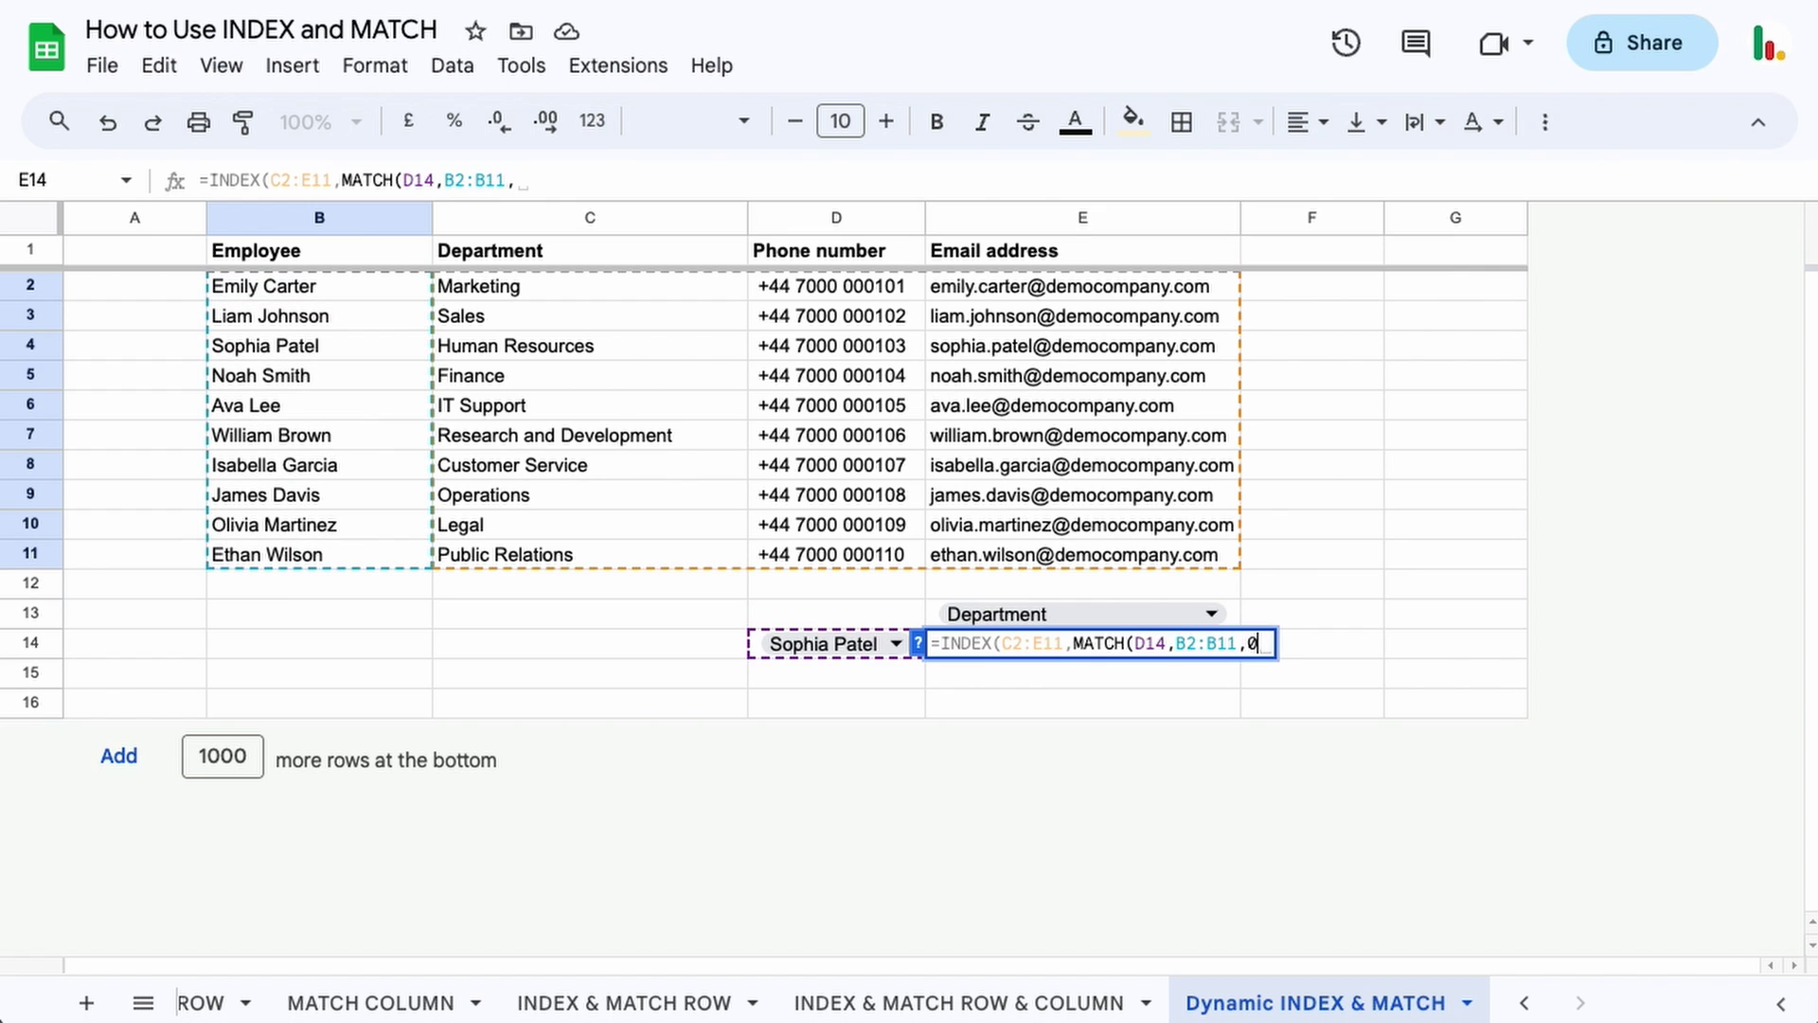
pyautogui.write('),mat')
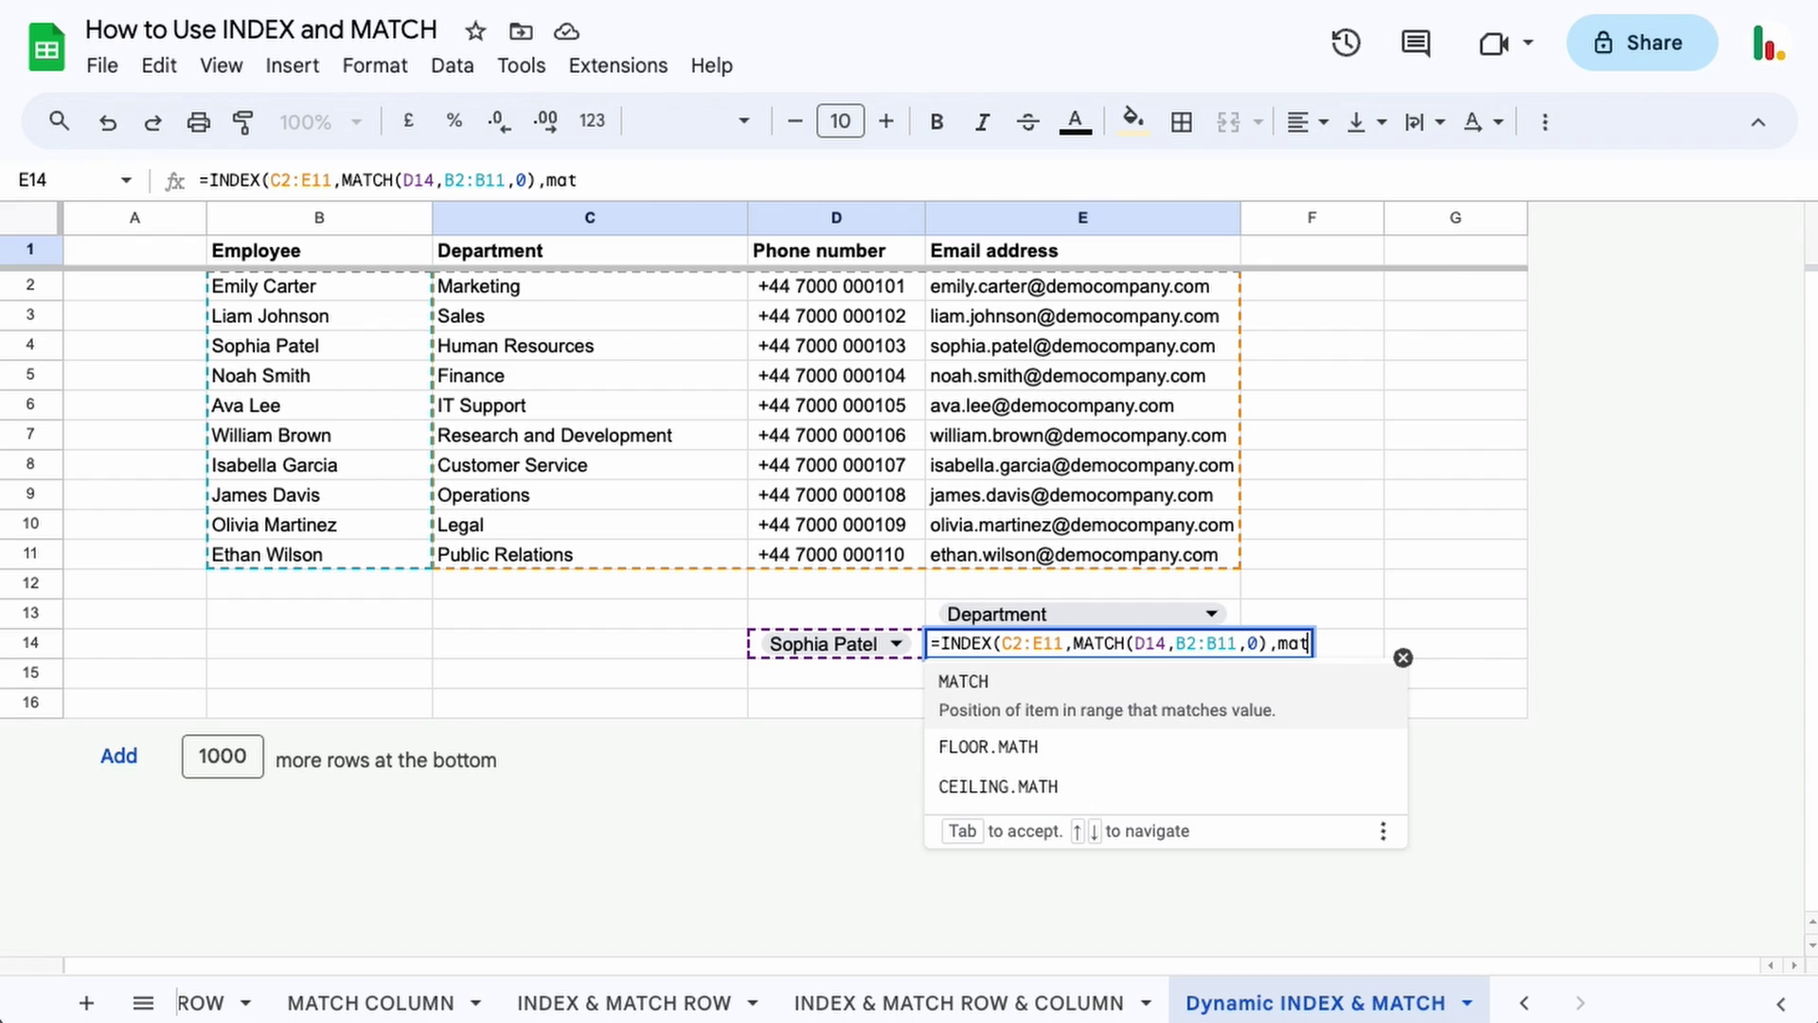
pyautogui.press('Tab')
pyautogui.click(930, 611)
pyautogui.write(',')
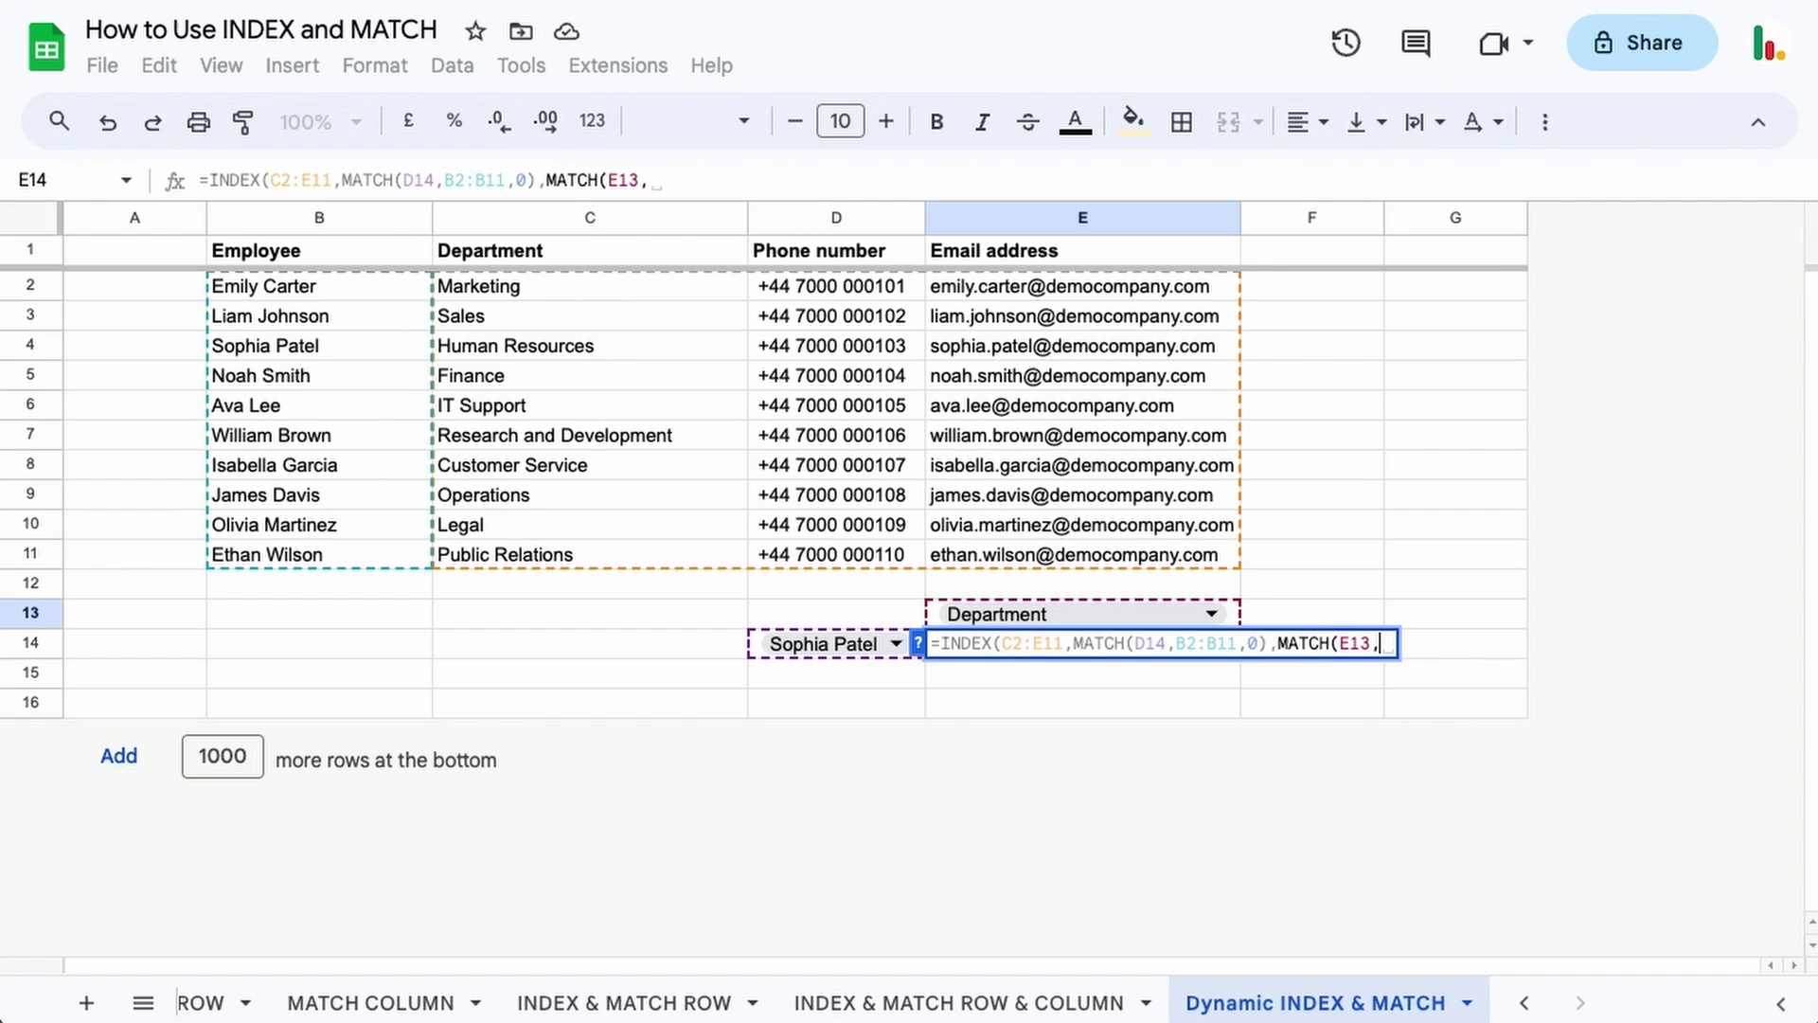
pyautogui.moveTo(502, 250); pyautogui.dragTo(995, 254)
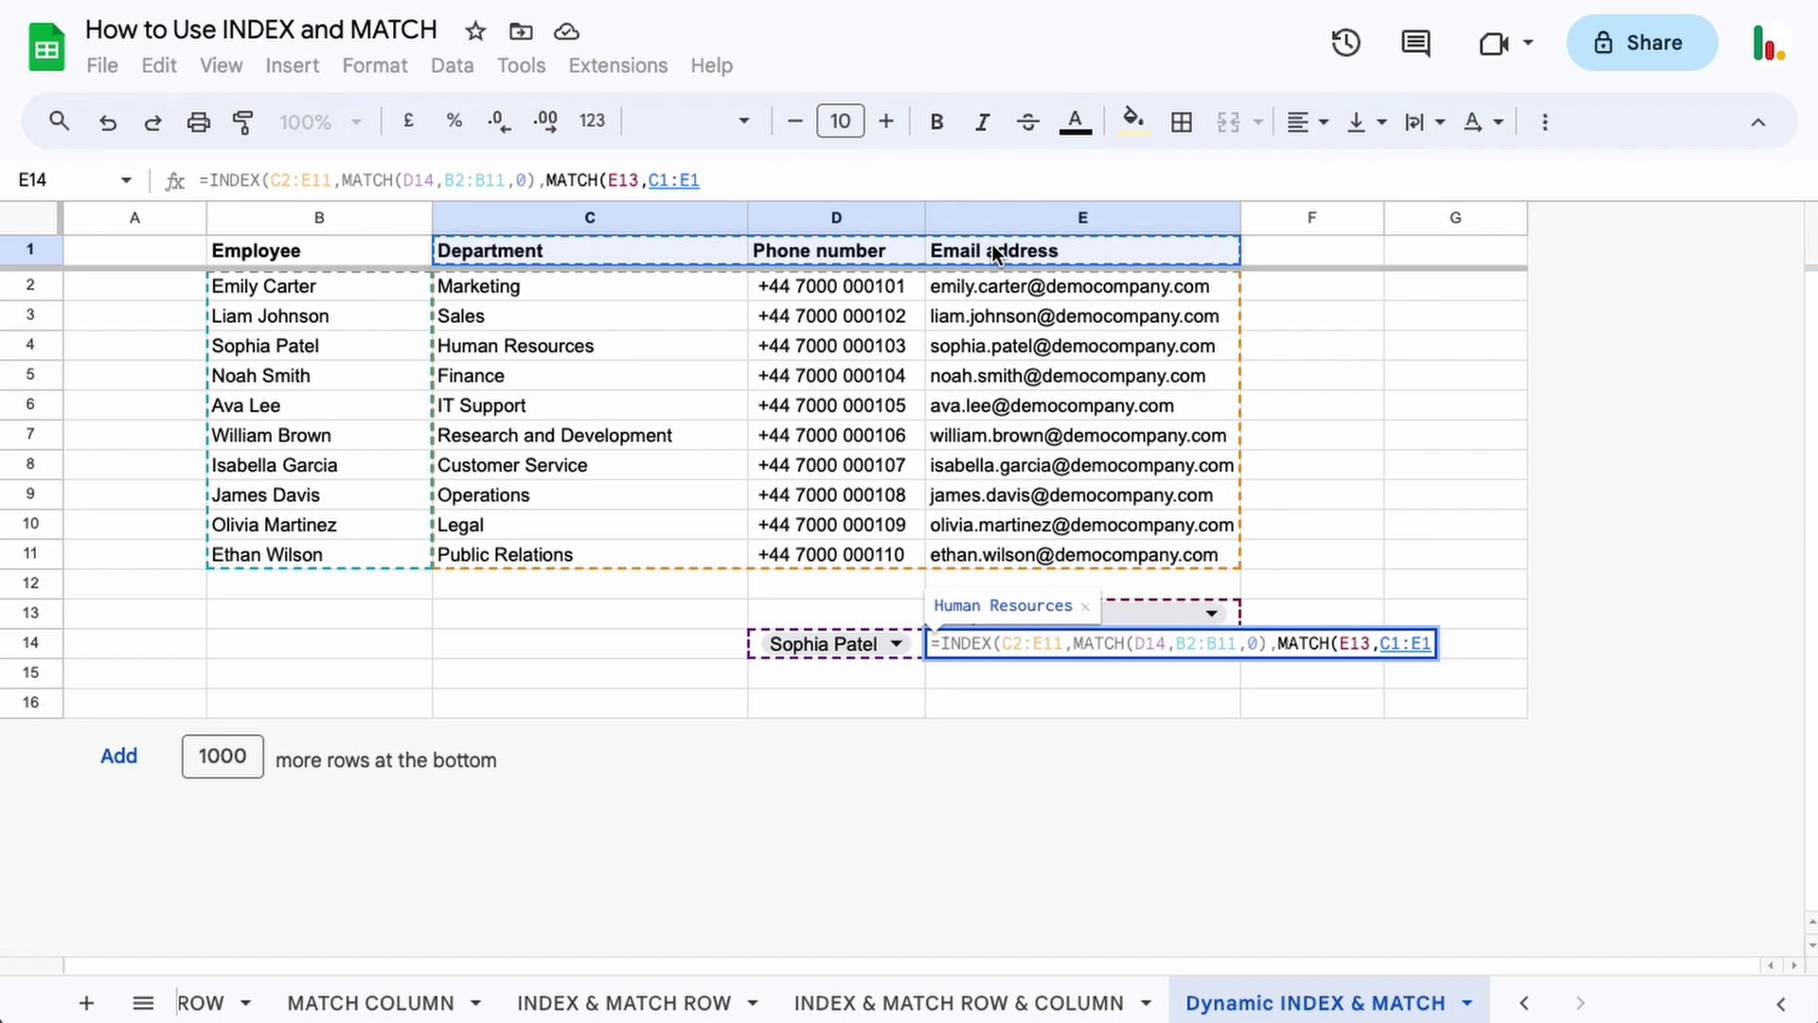
pyautogui.write(',0))')
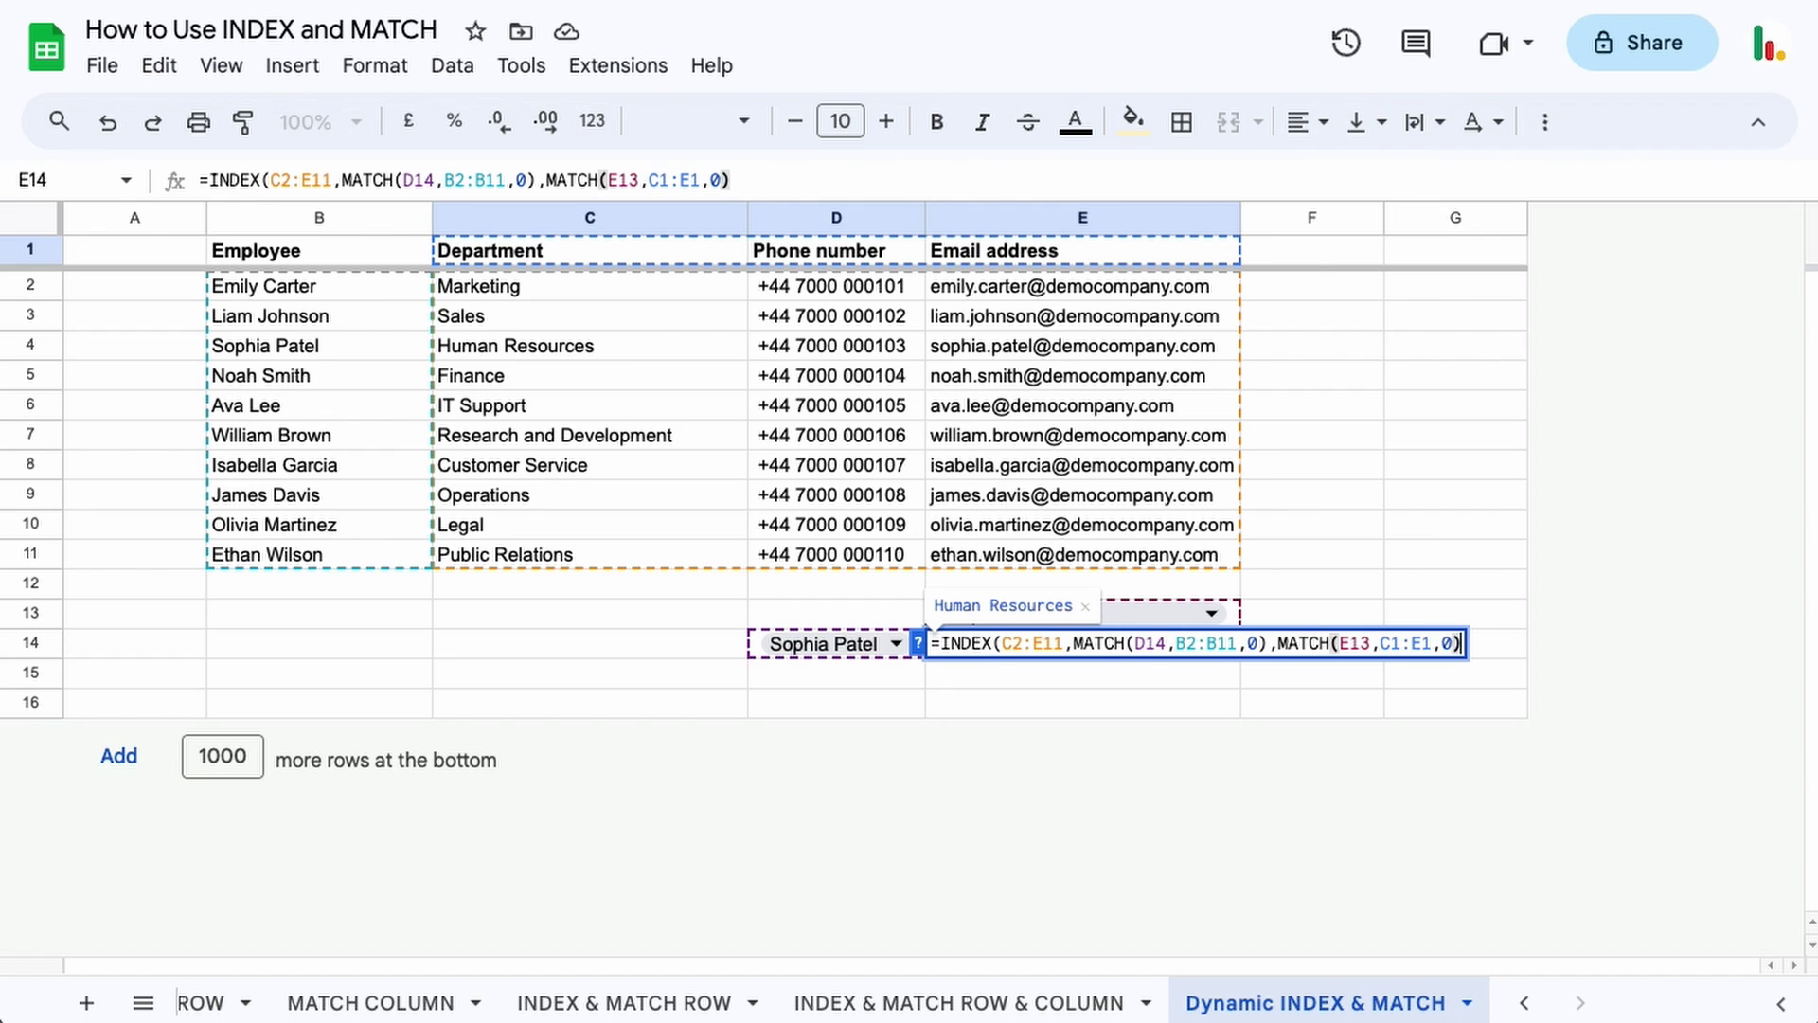
pyautogui.press('Return')
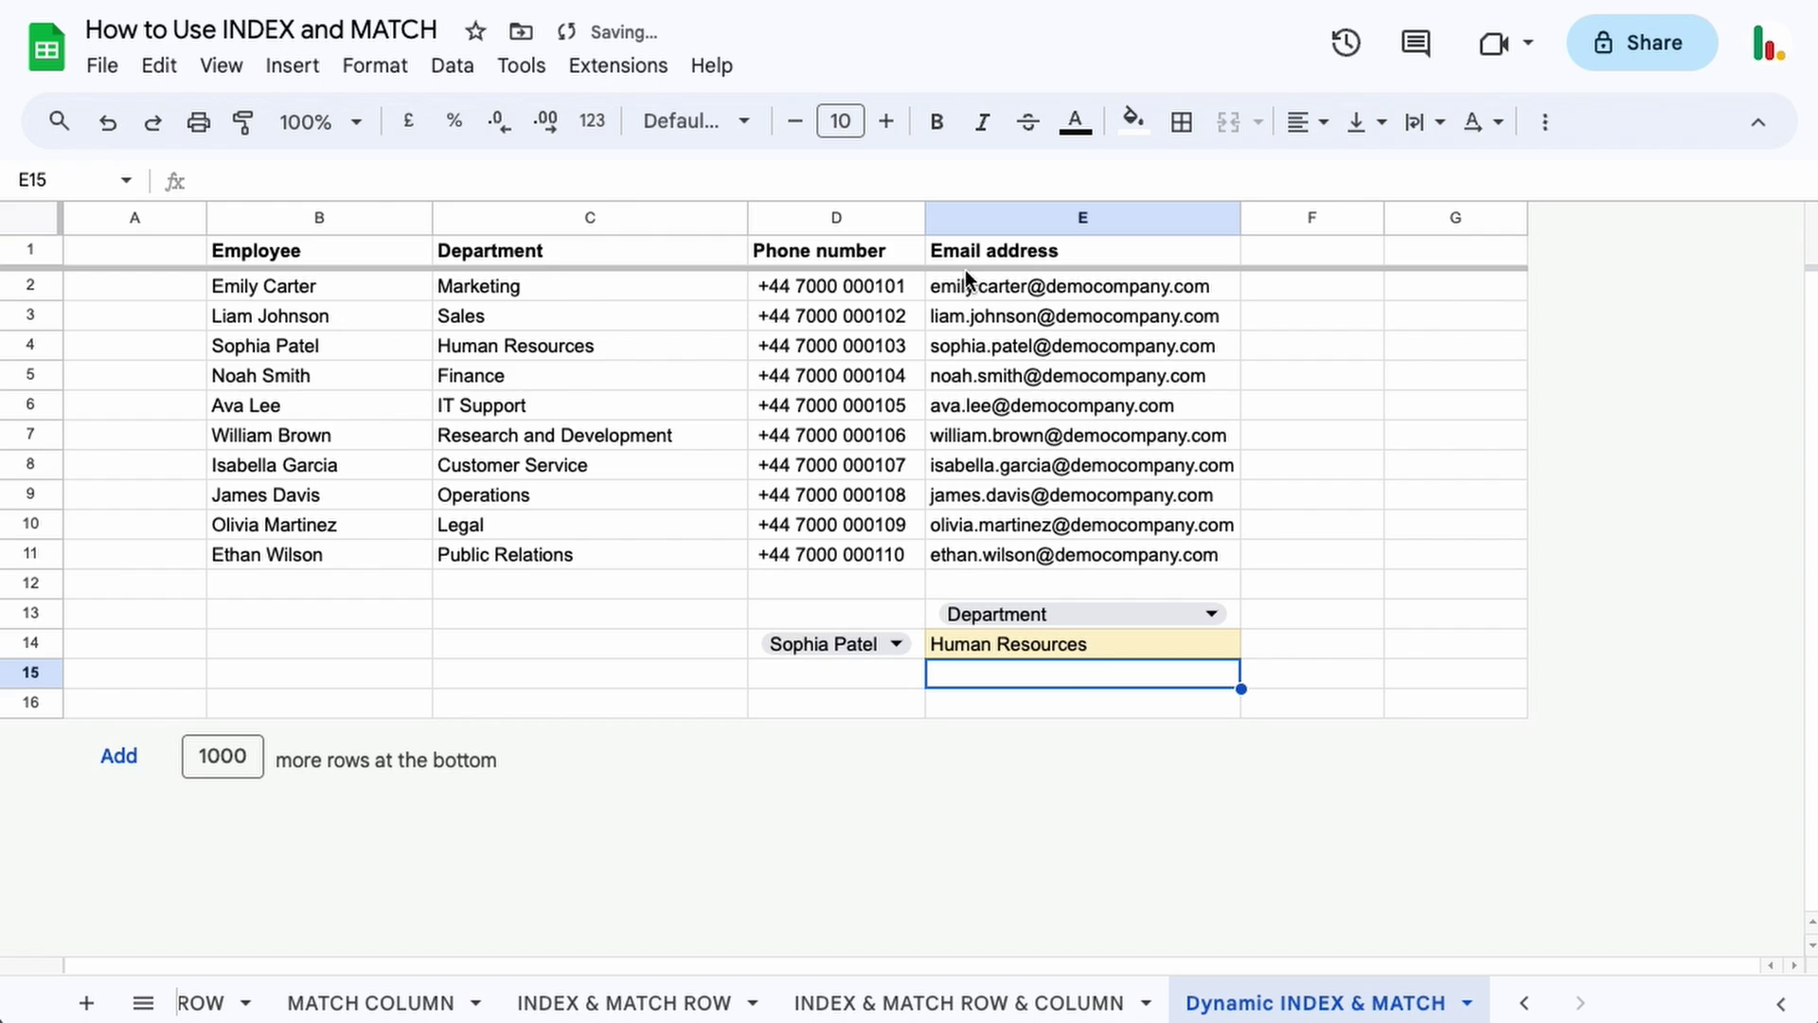
pyautogui.click(1085, 645)
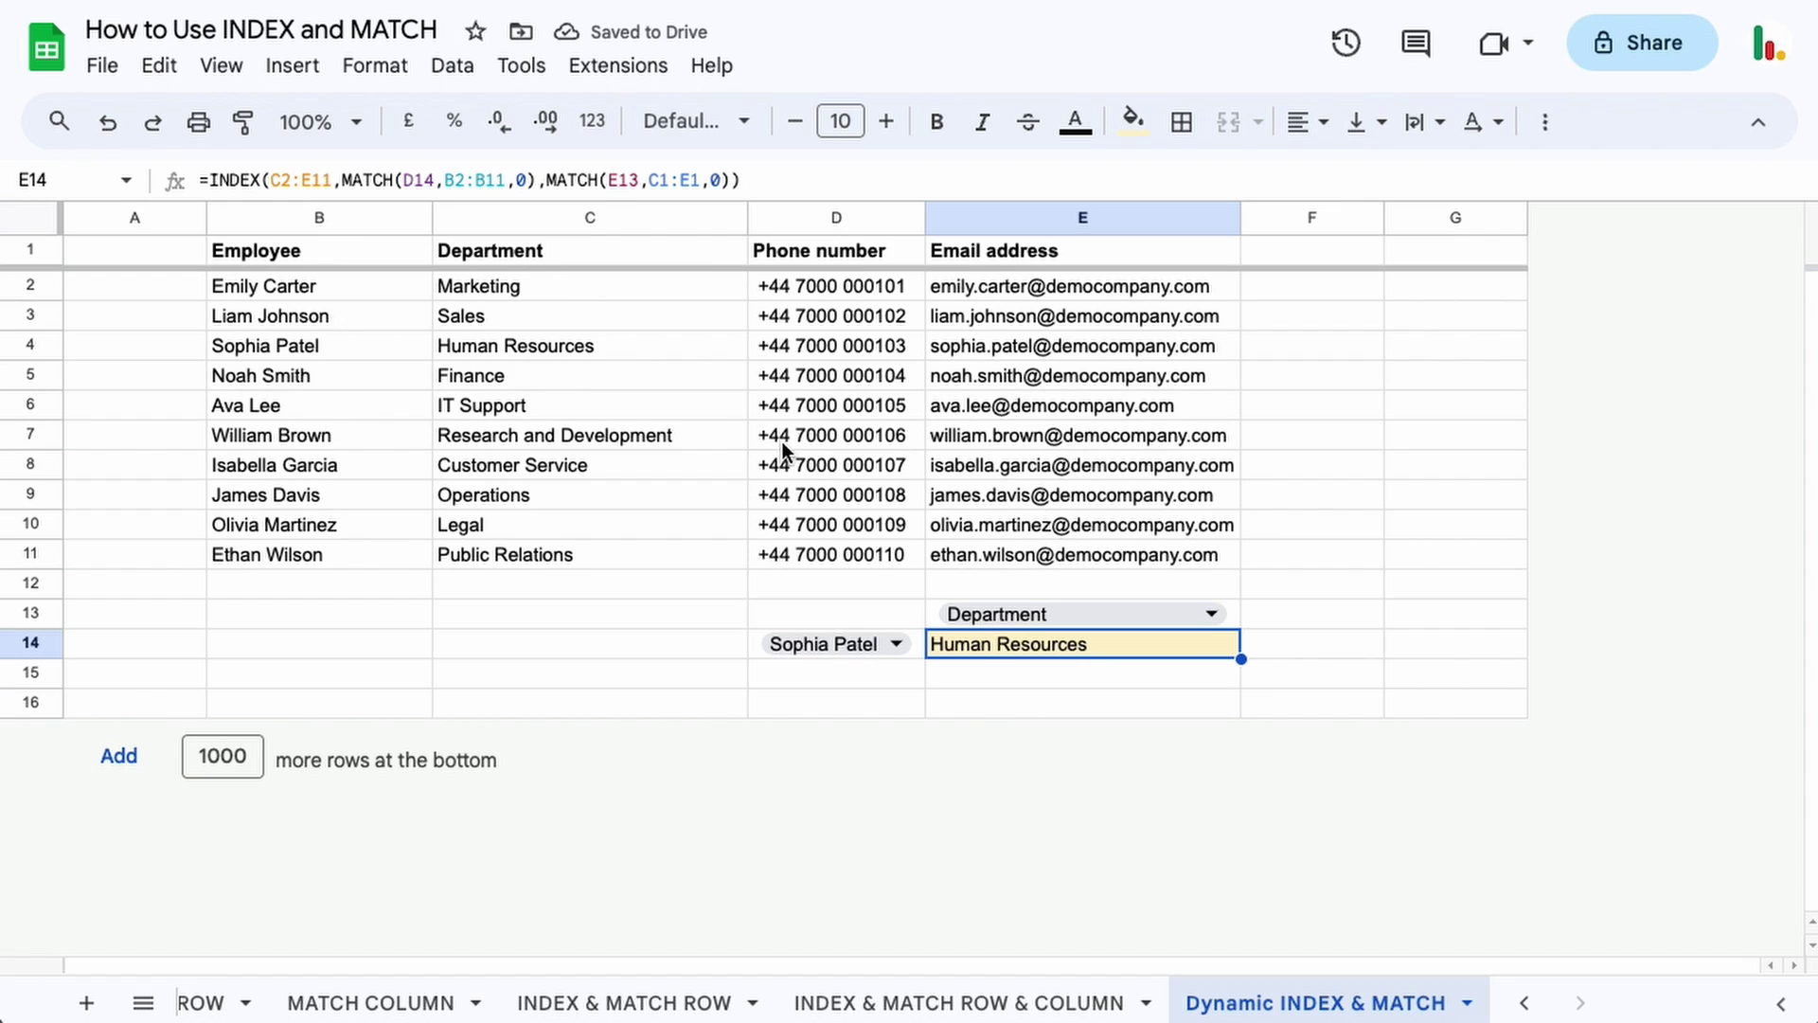
# Verify the Department result against row 4, then switch E13 to Email address and compare
pyautogui.click(516, 349)
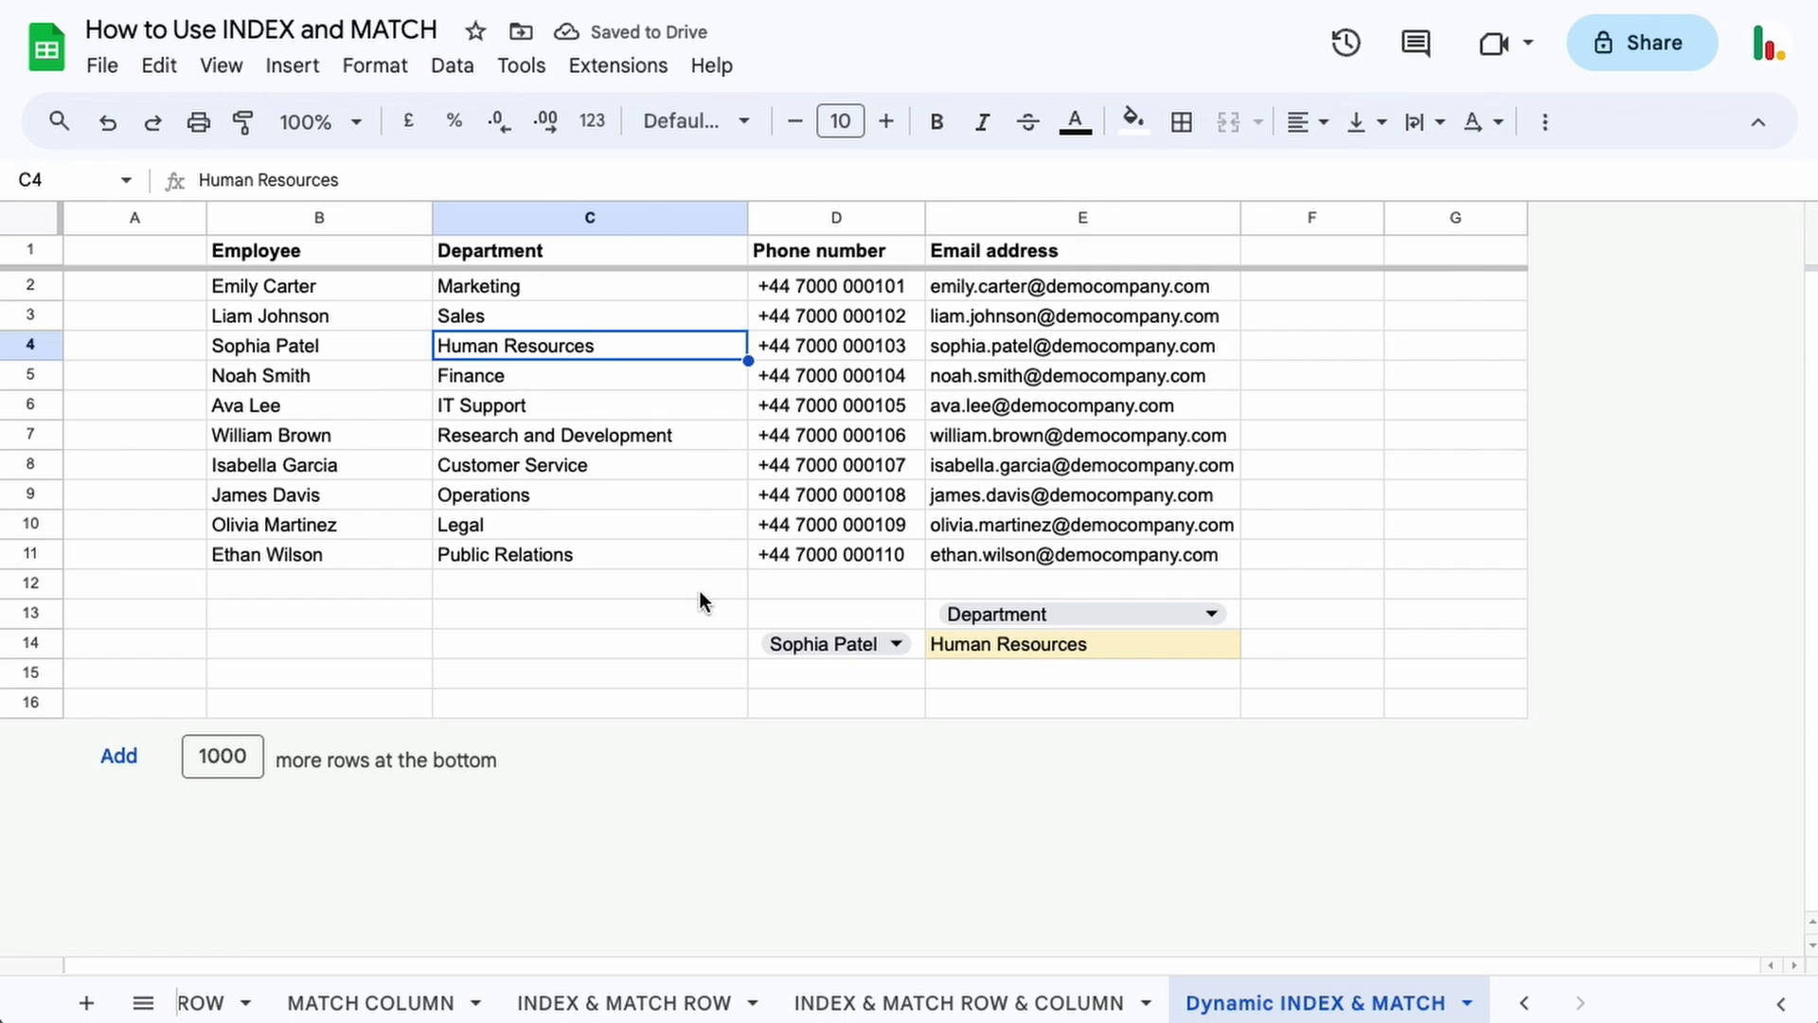
pyautogui.click(320, 346)
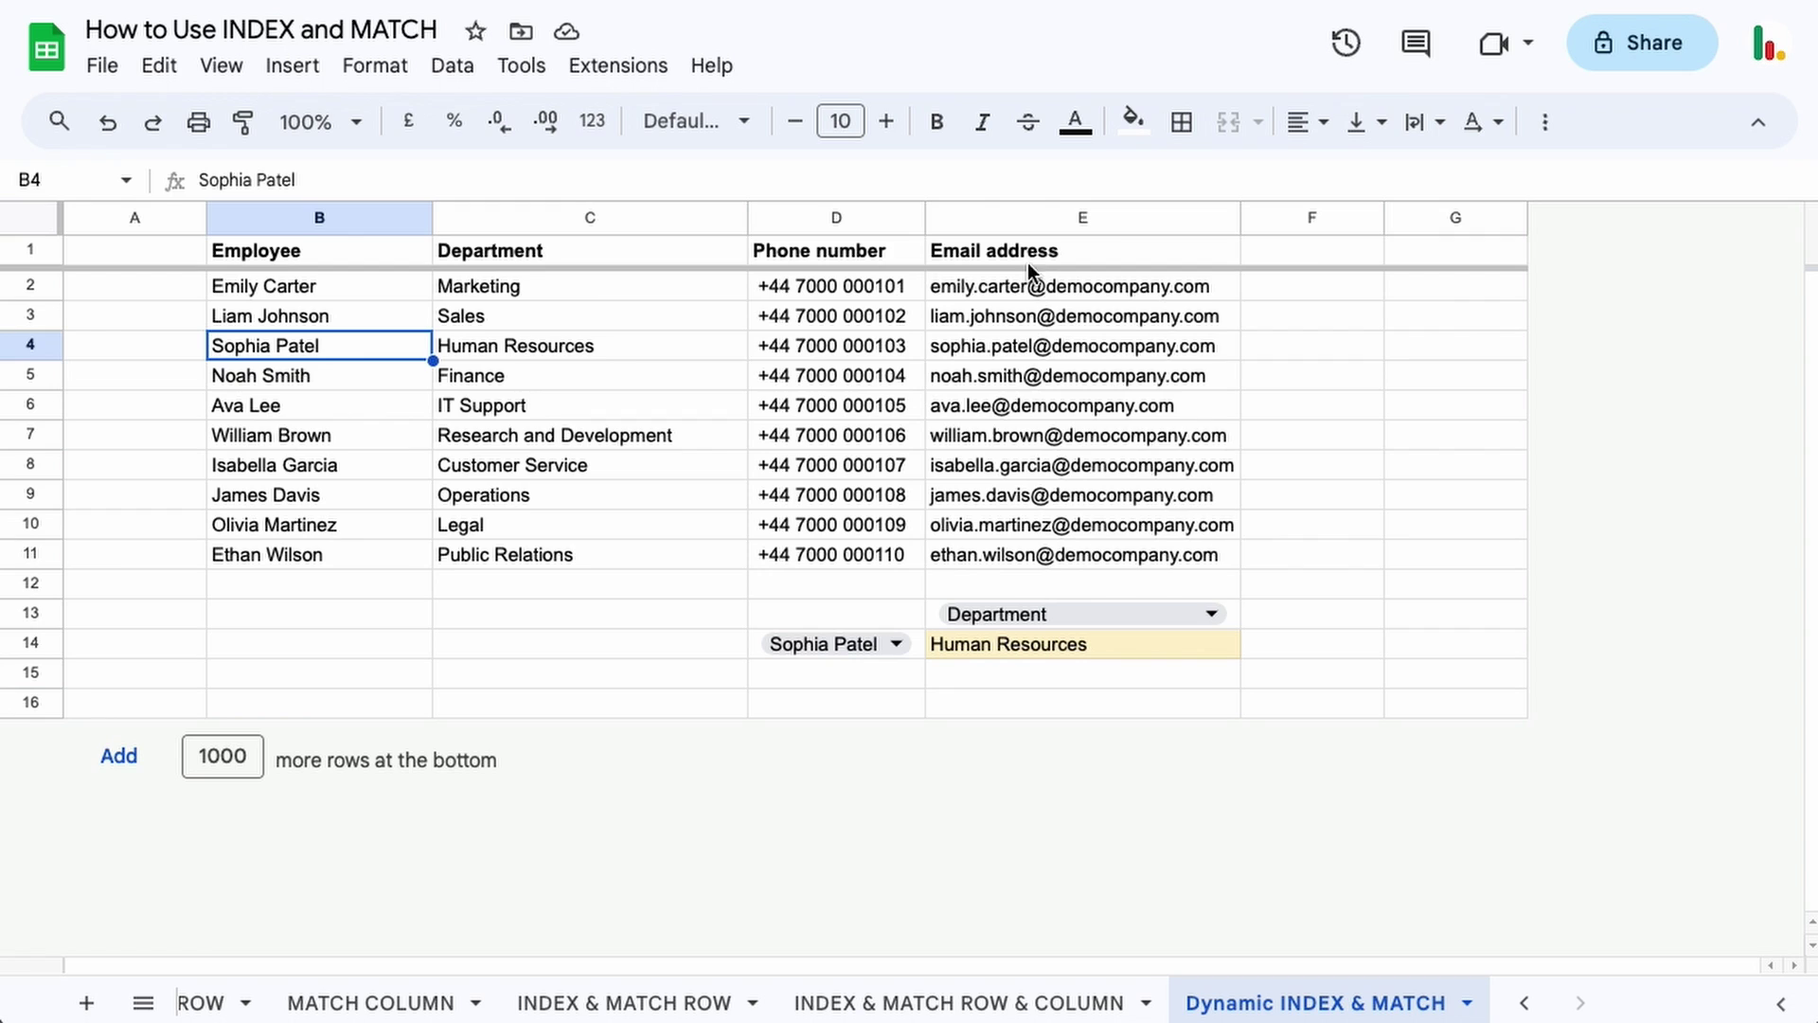
pyautogui.click(530, 347)
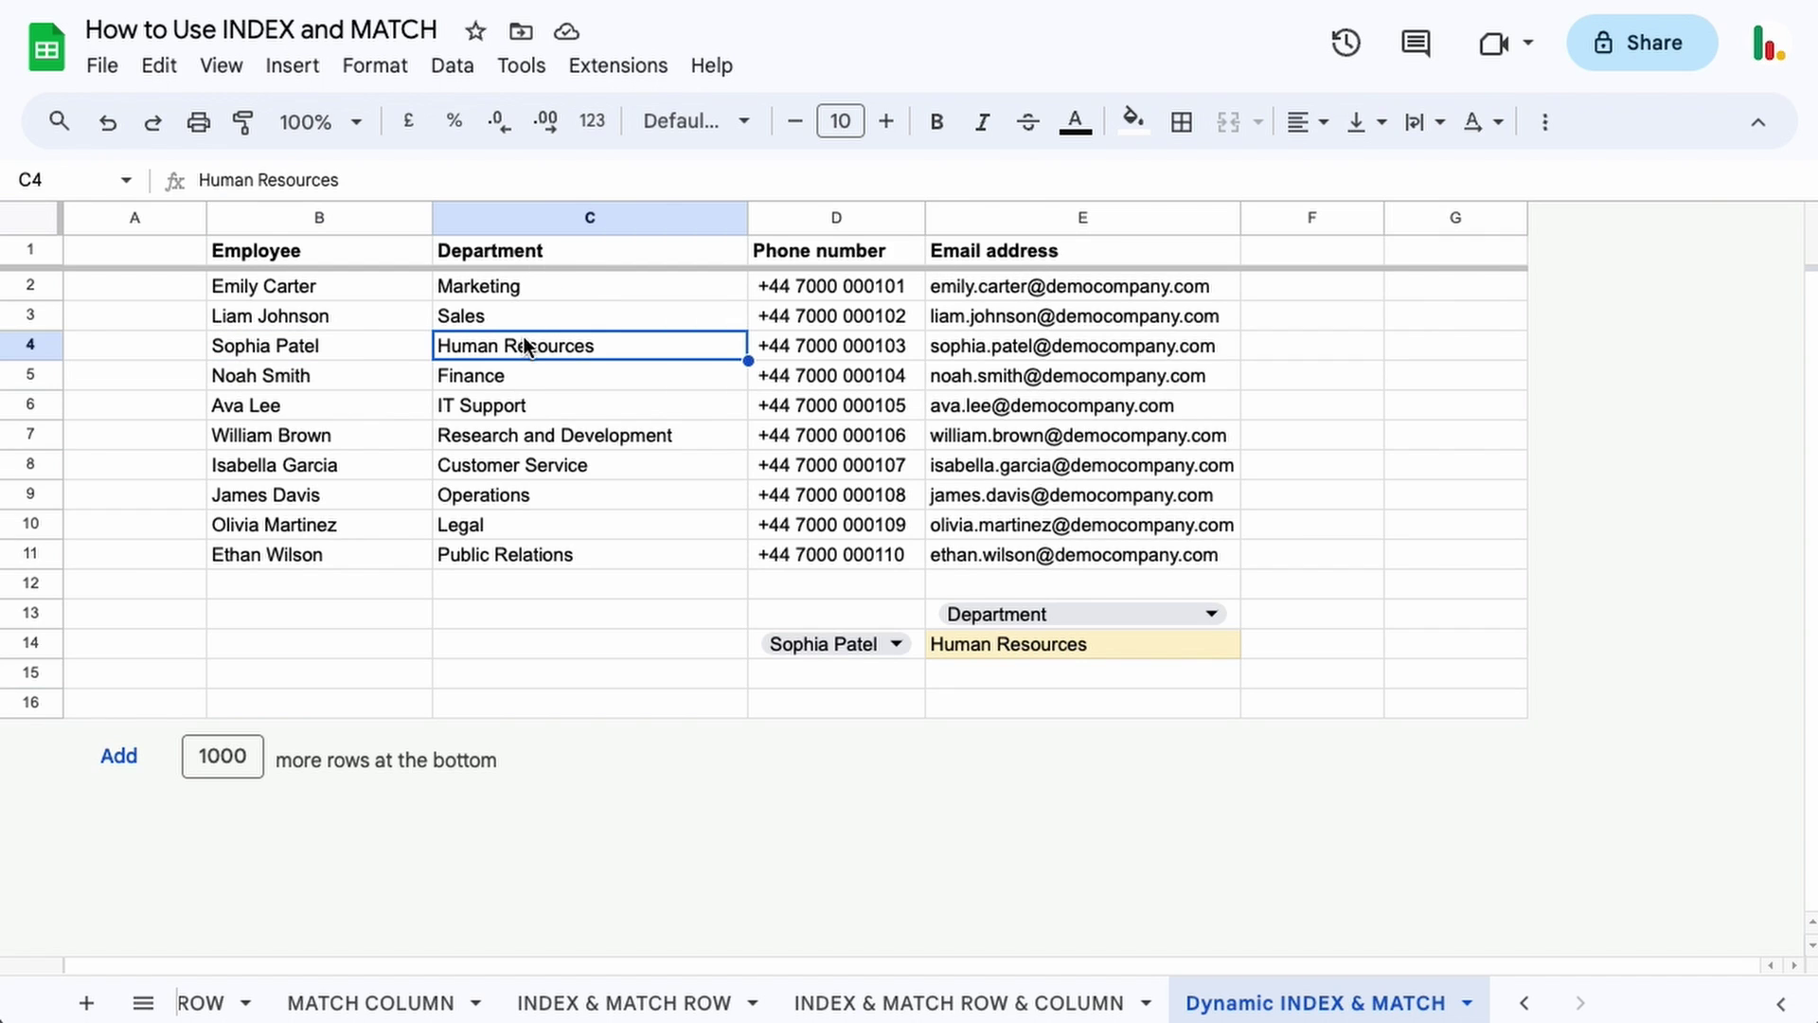
pyautogui.click(1199, 610)
pyautogui.click(1067, 749)
pyautogui.click(964, 647)
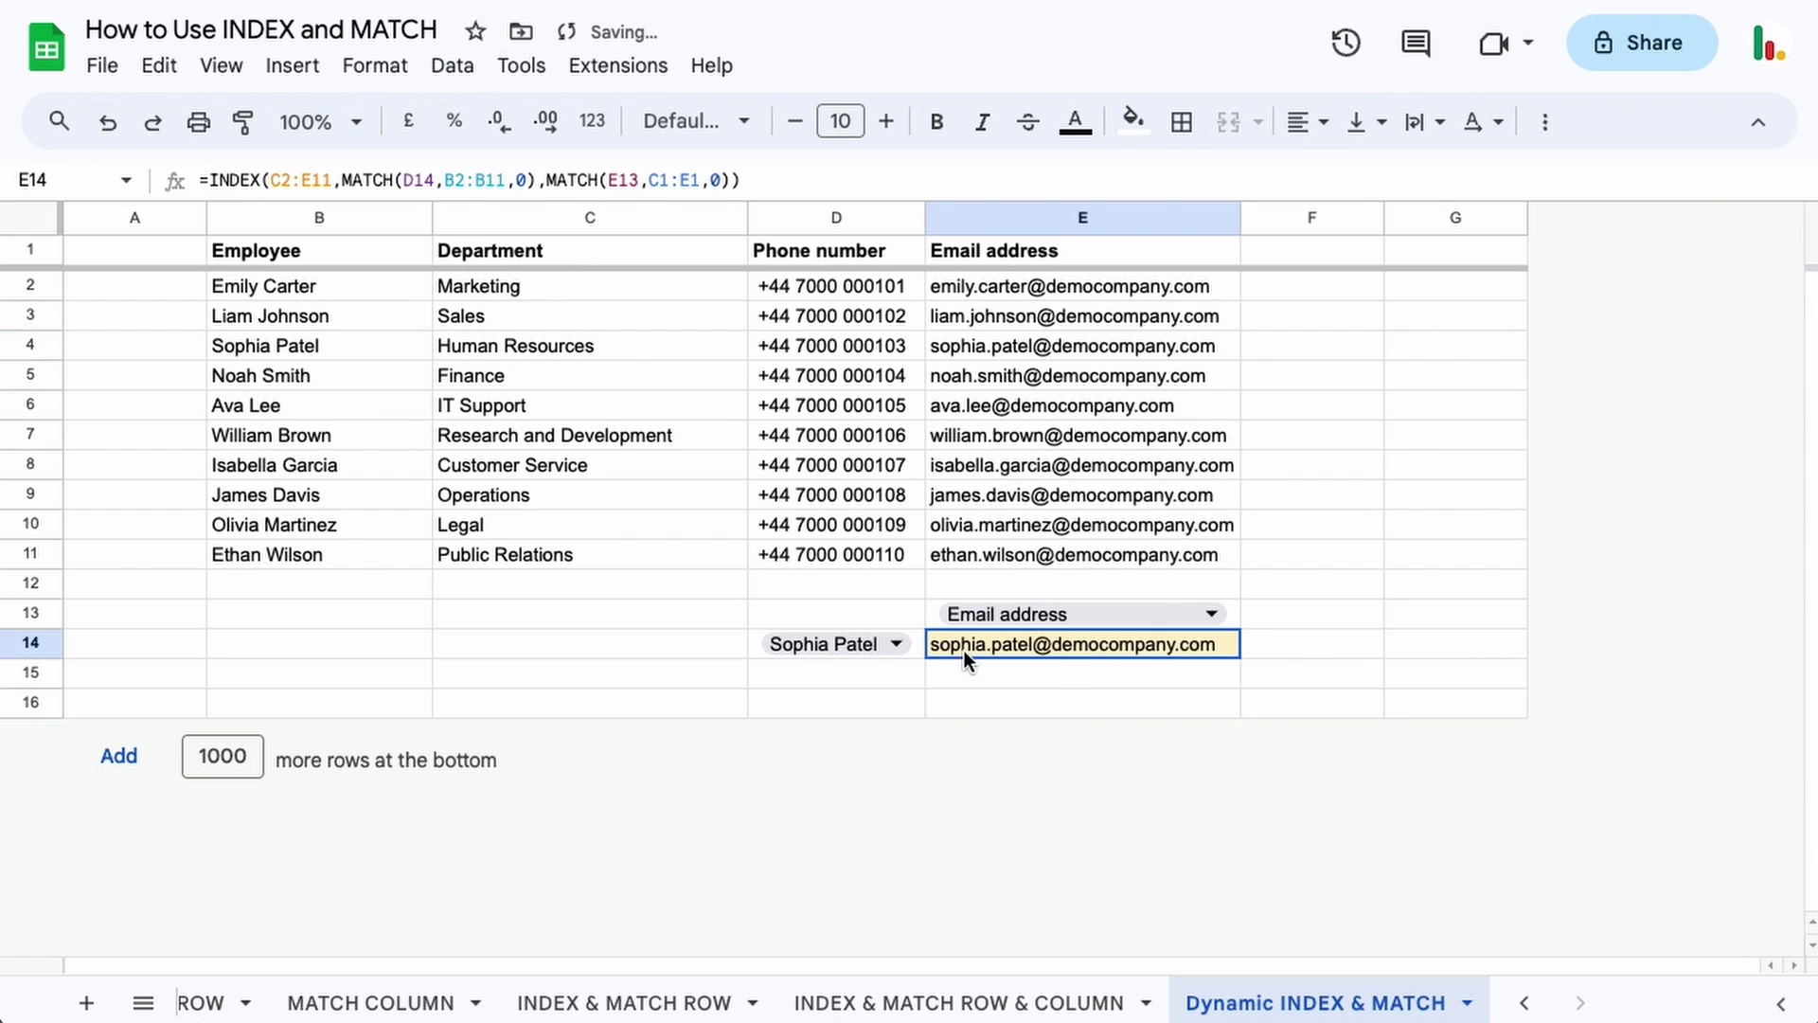
pyautogui.click(952, 347)
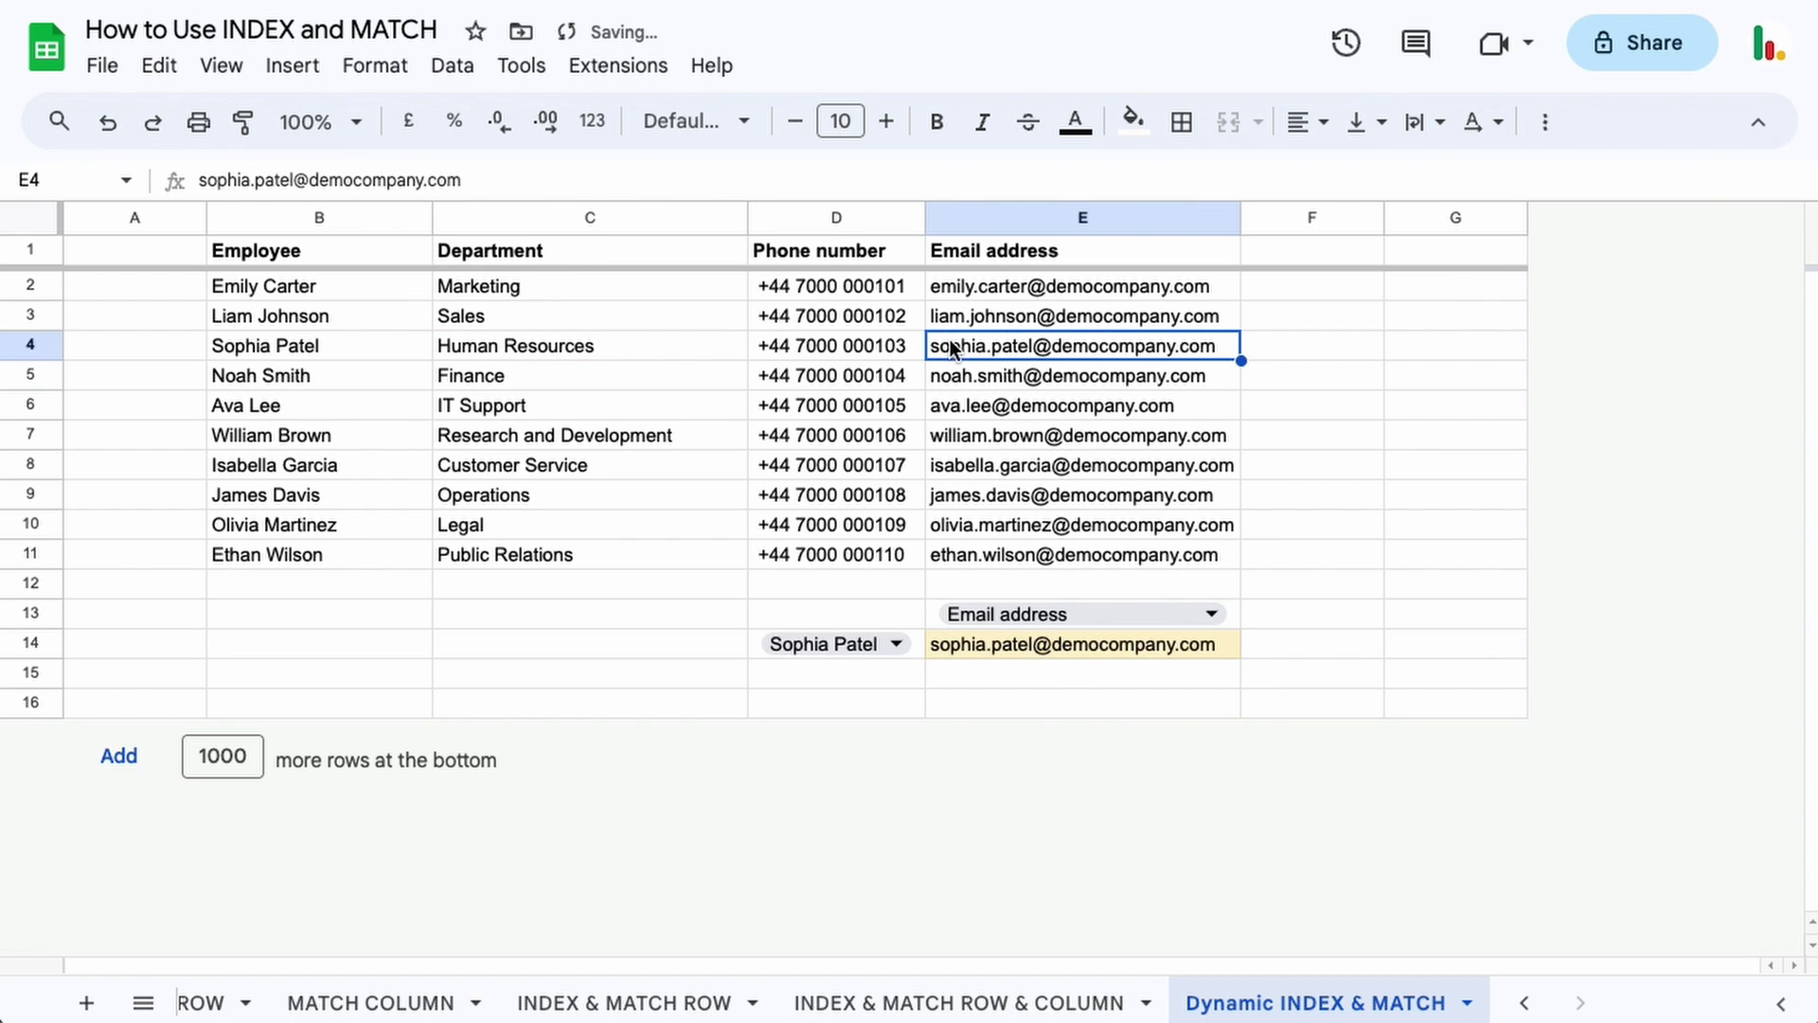
pyautogui.click(336, 349)
pyautogui.click(969, 249)
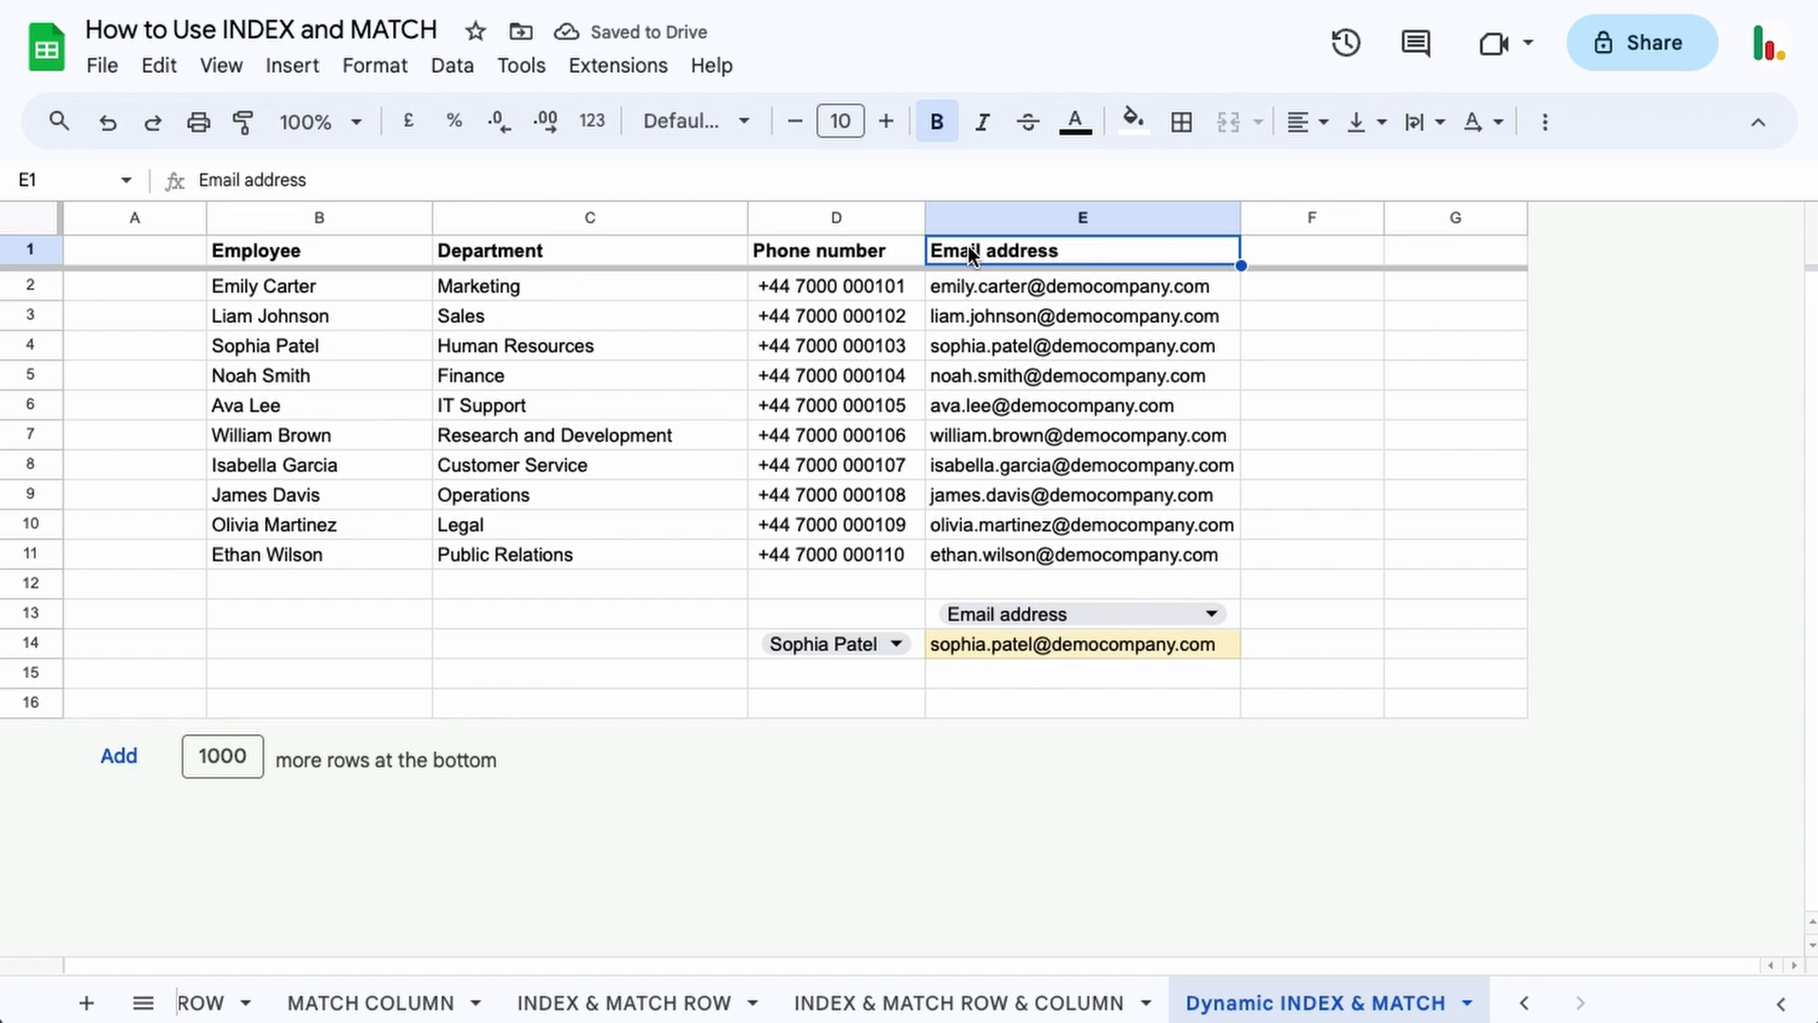
pyautogui.click(973, 349)
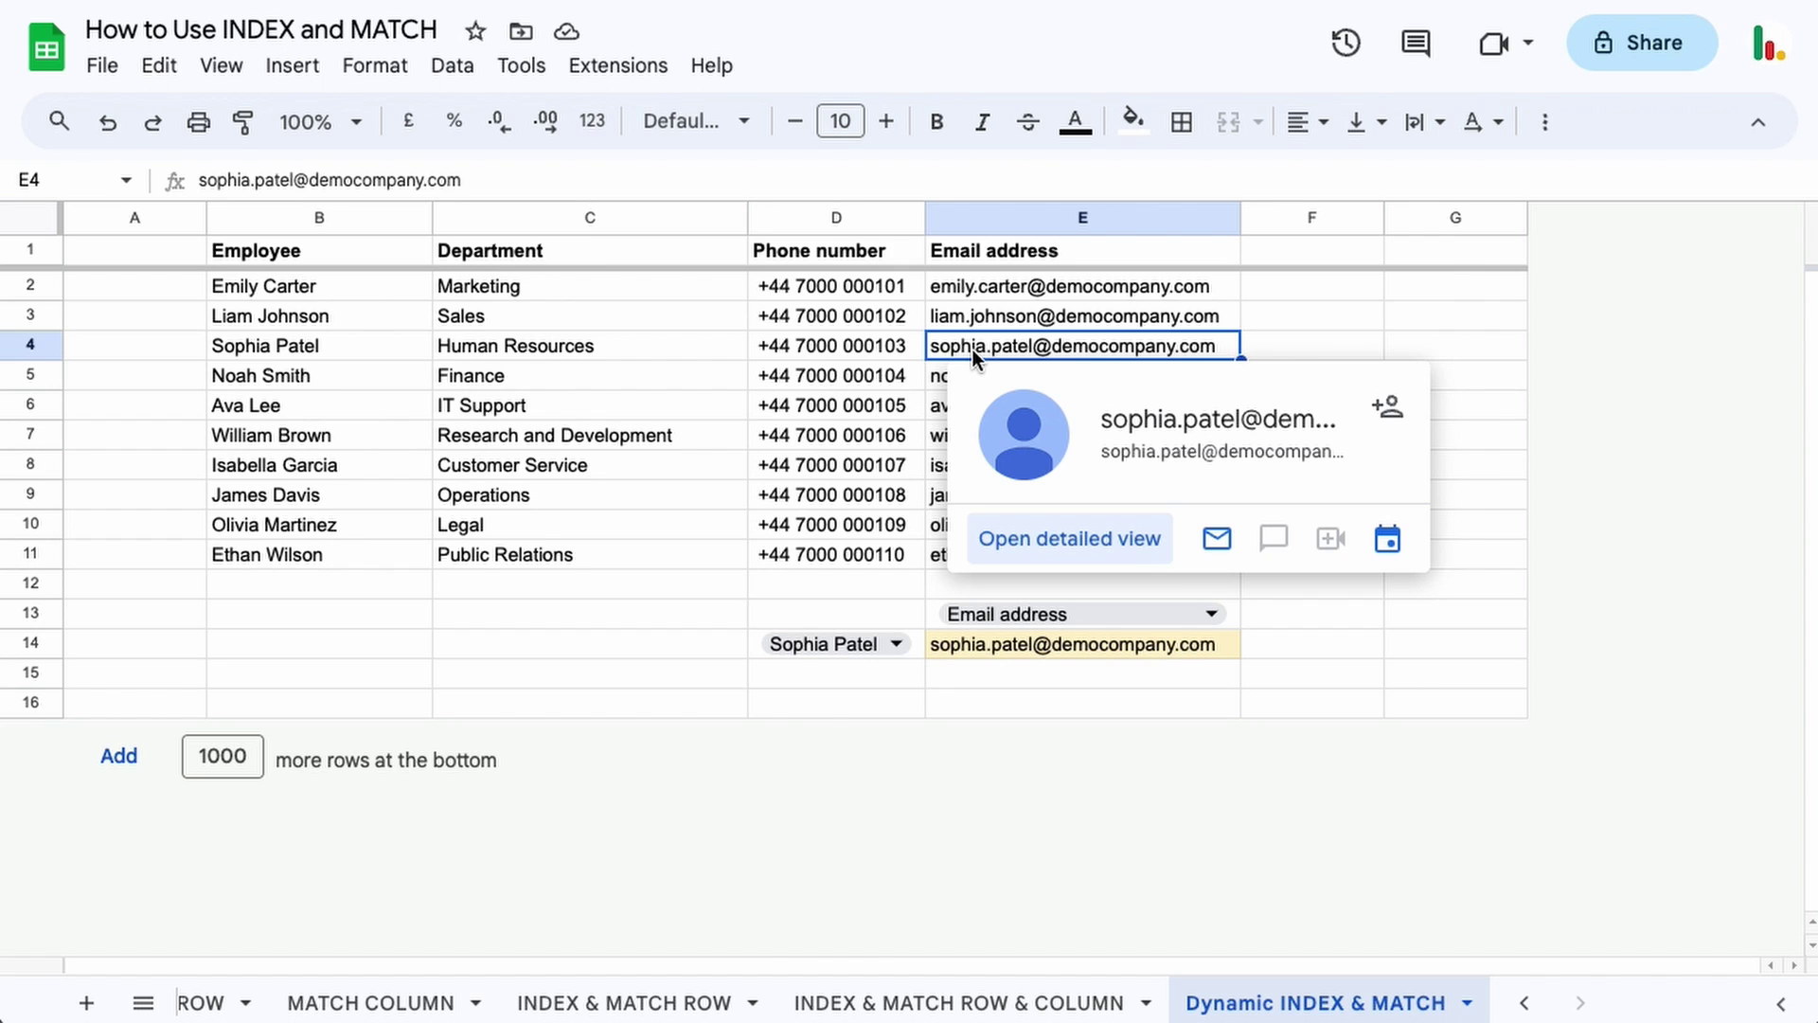
# Pick a different employee in D14 and check E14's new email
pyautogui.click(895, 643)
pyautogui.click(893, 911)
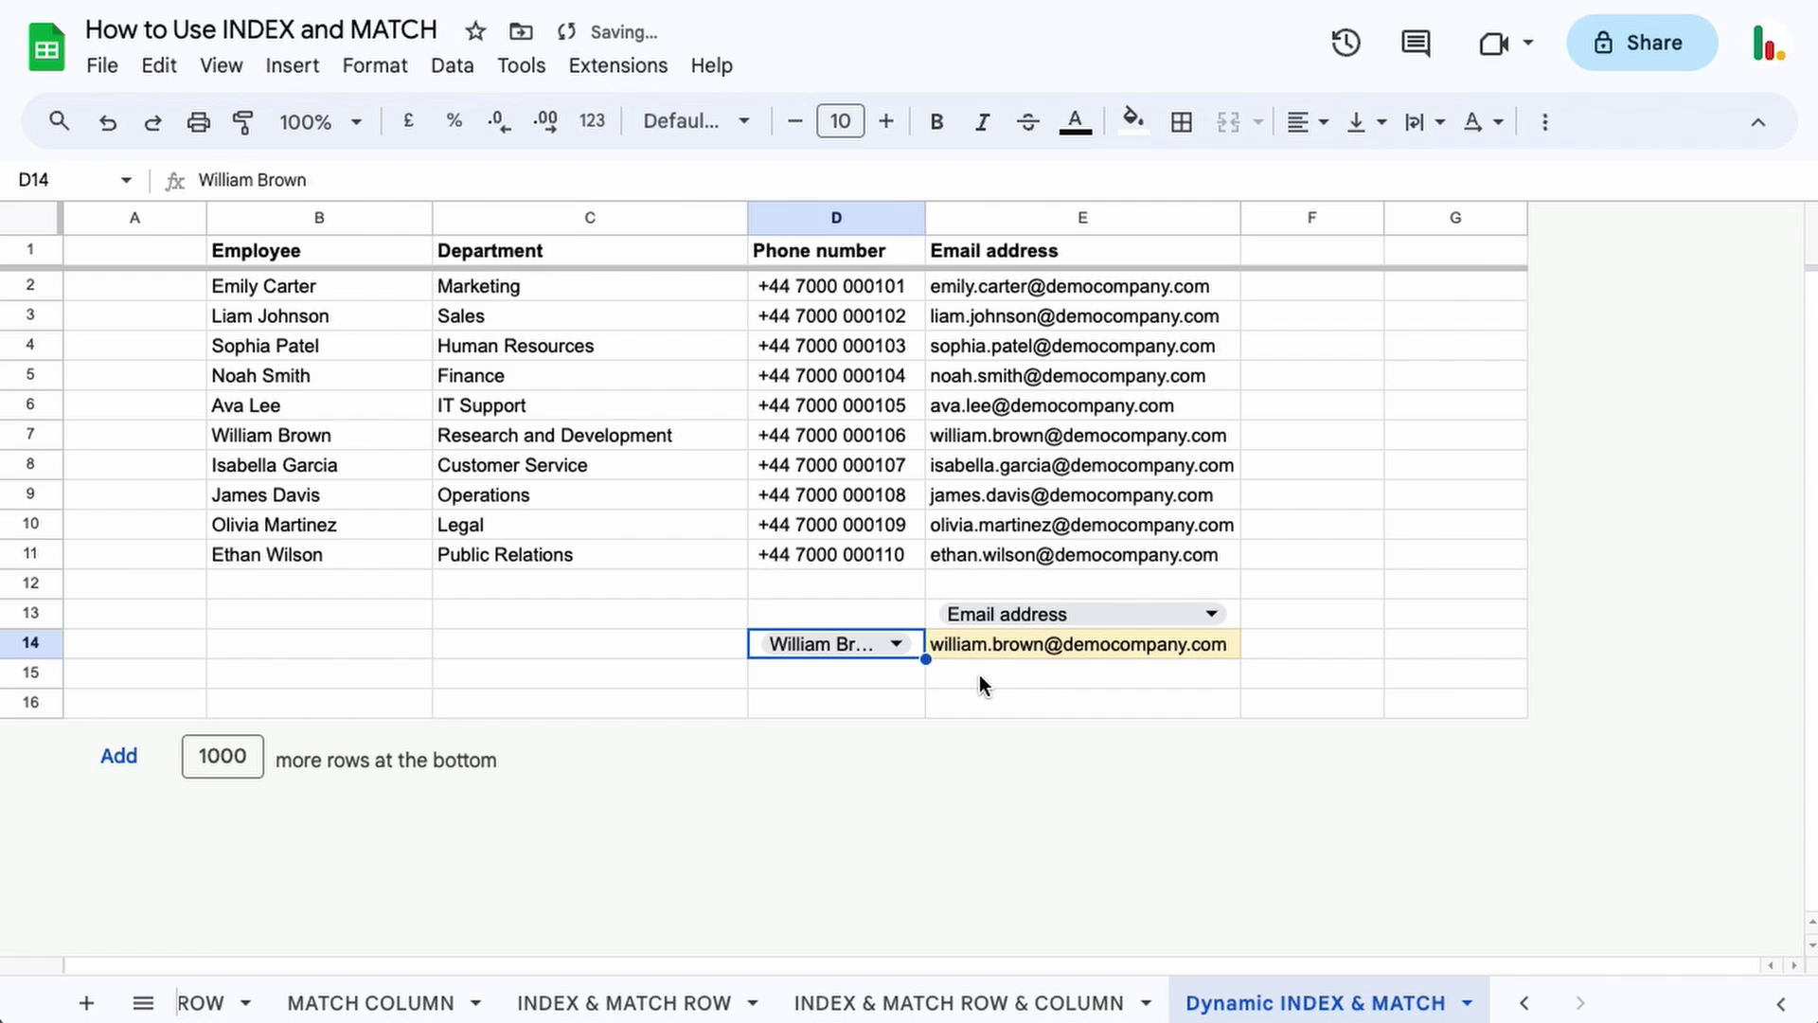
pyautogui.click(981, 652)
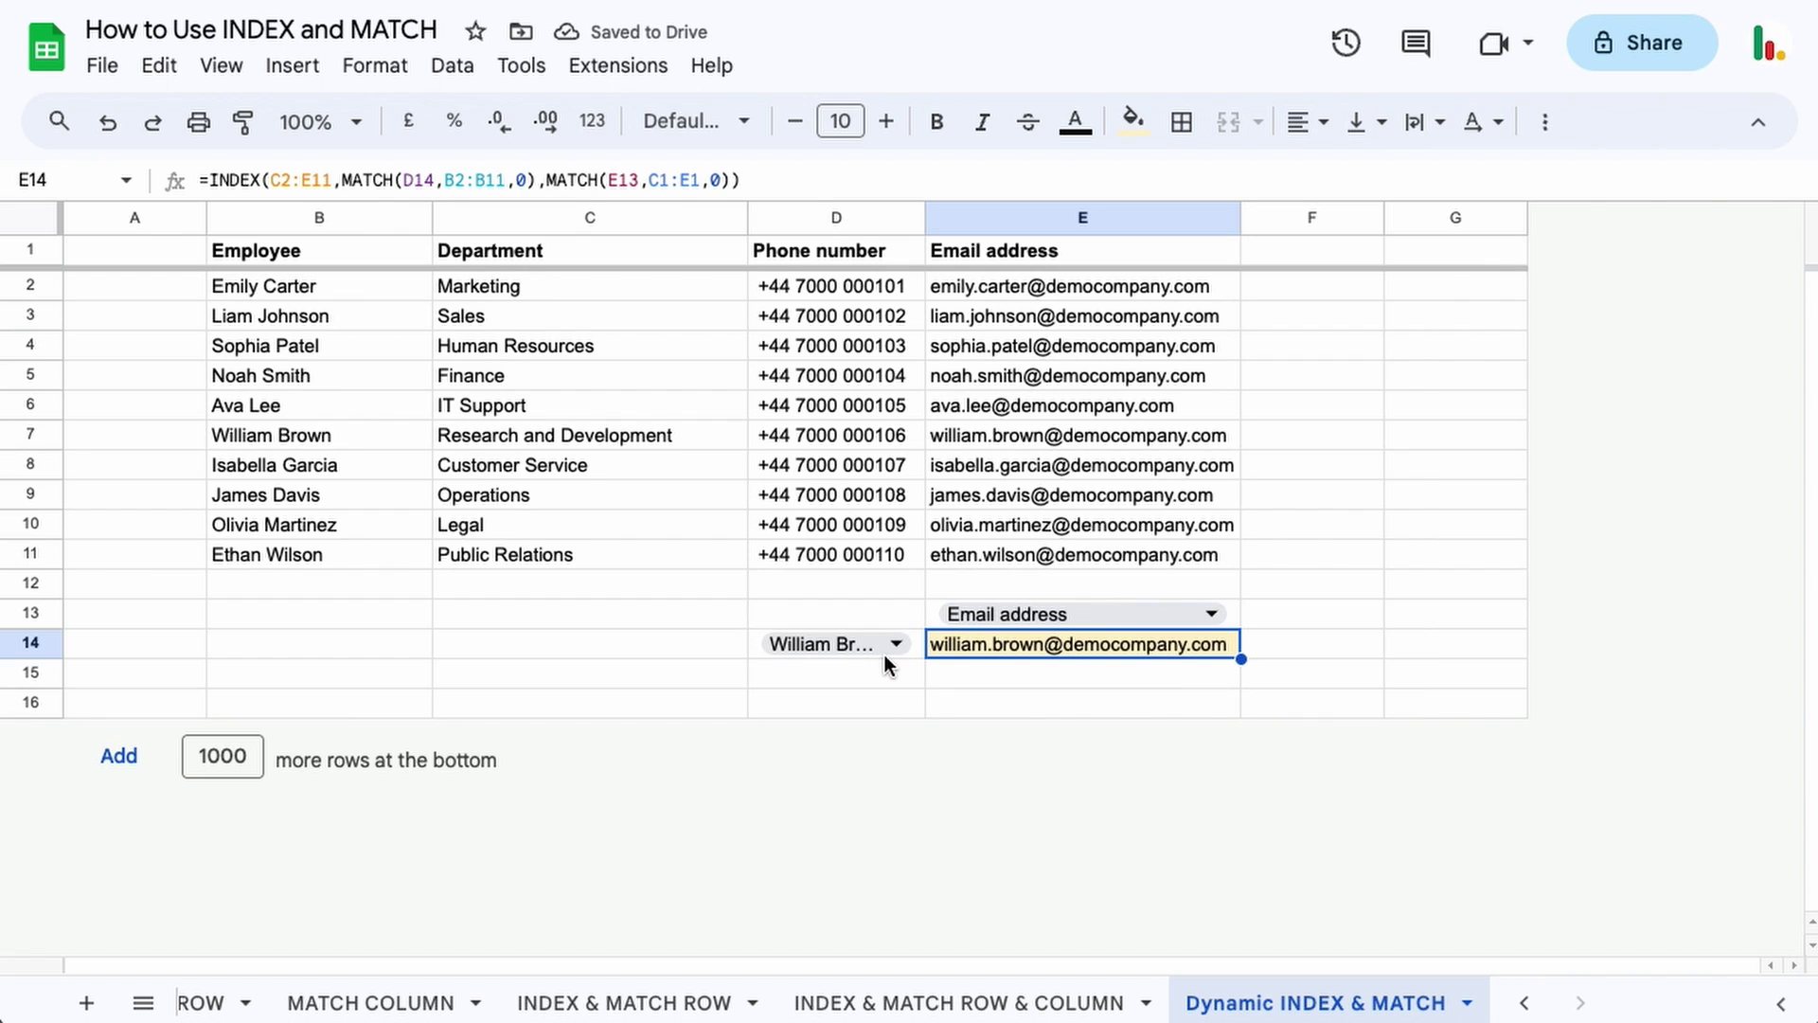
# Change E14's ranges to $C$2:$E$11, $B$2:$B$11 and $C$1:$E$1
pyautogui.moveTo(1047, 645)
pyautogui.click(290, 180)
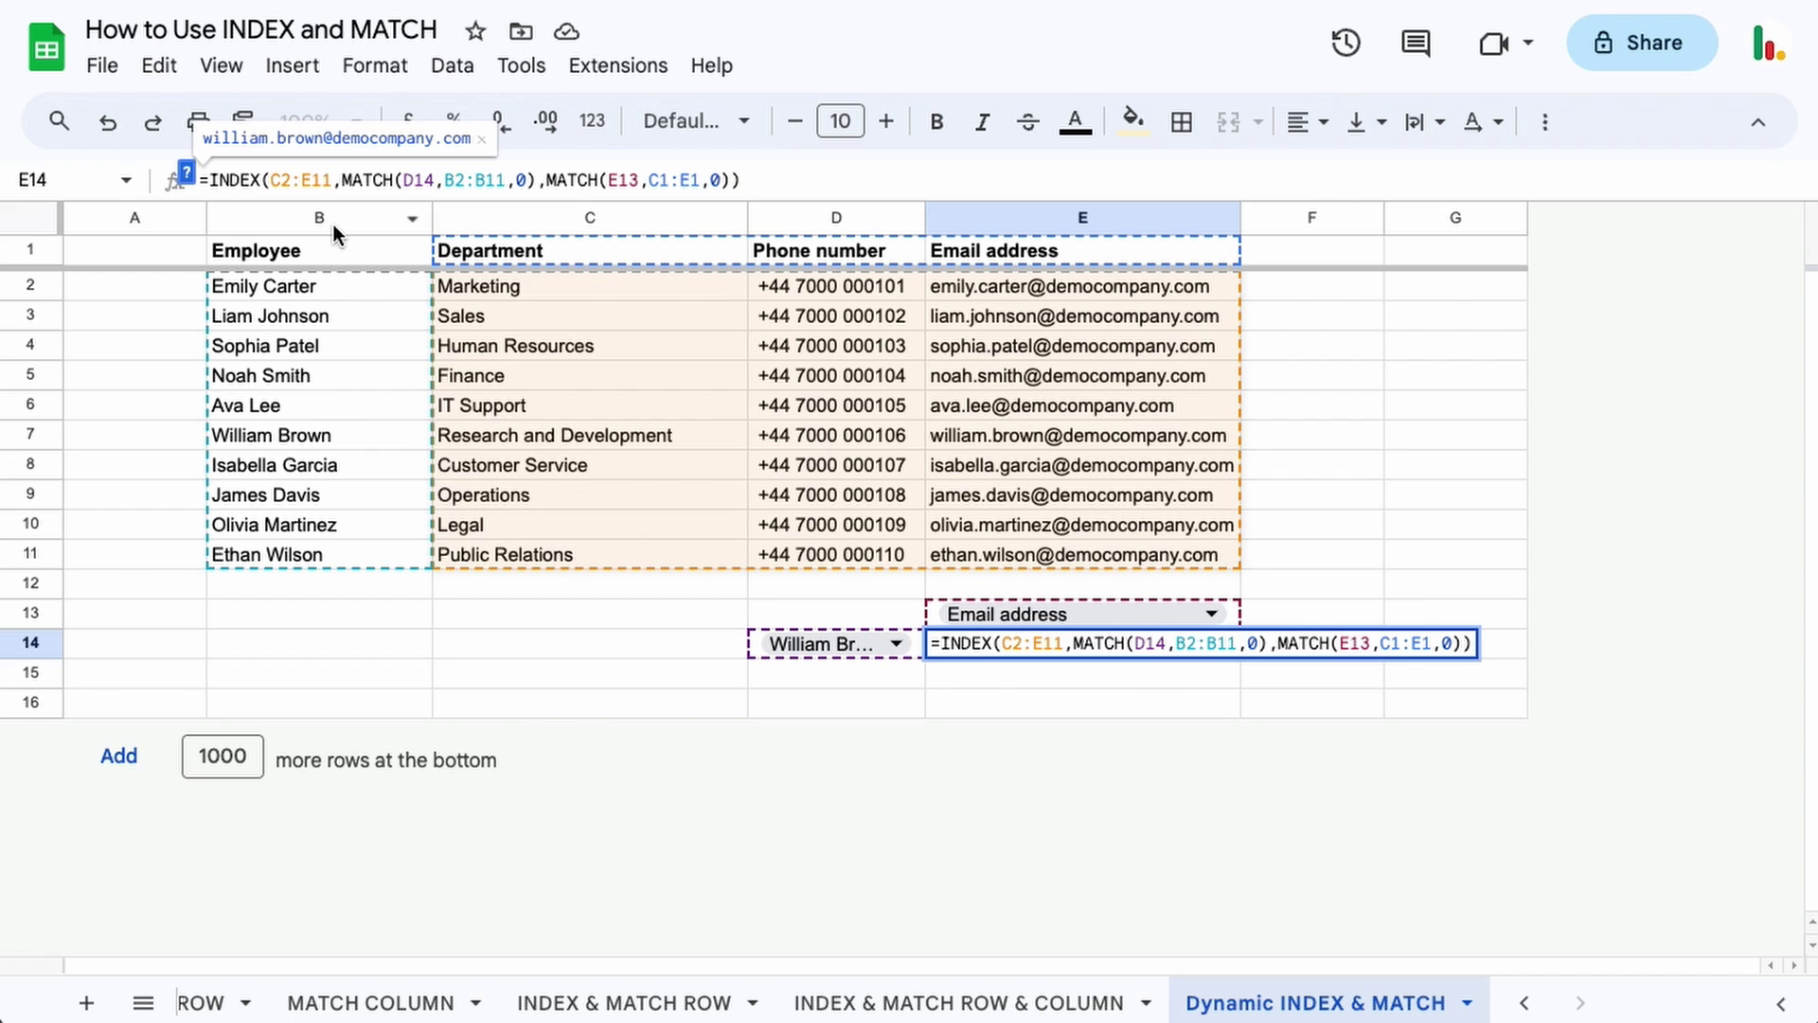
pyautogui.press('F4')
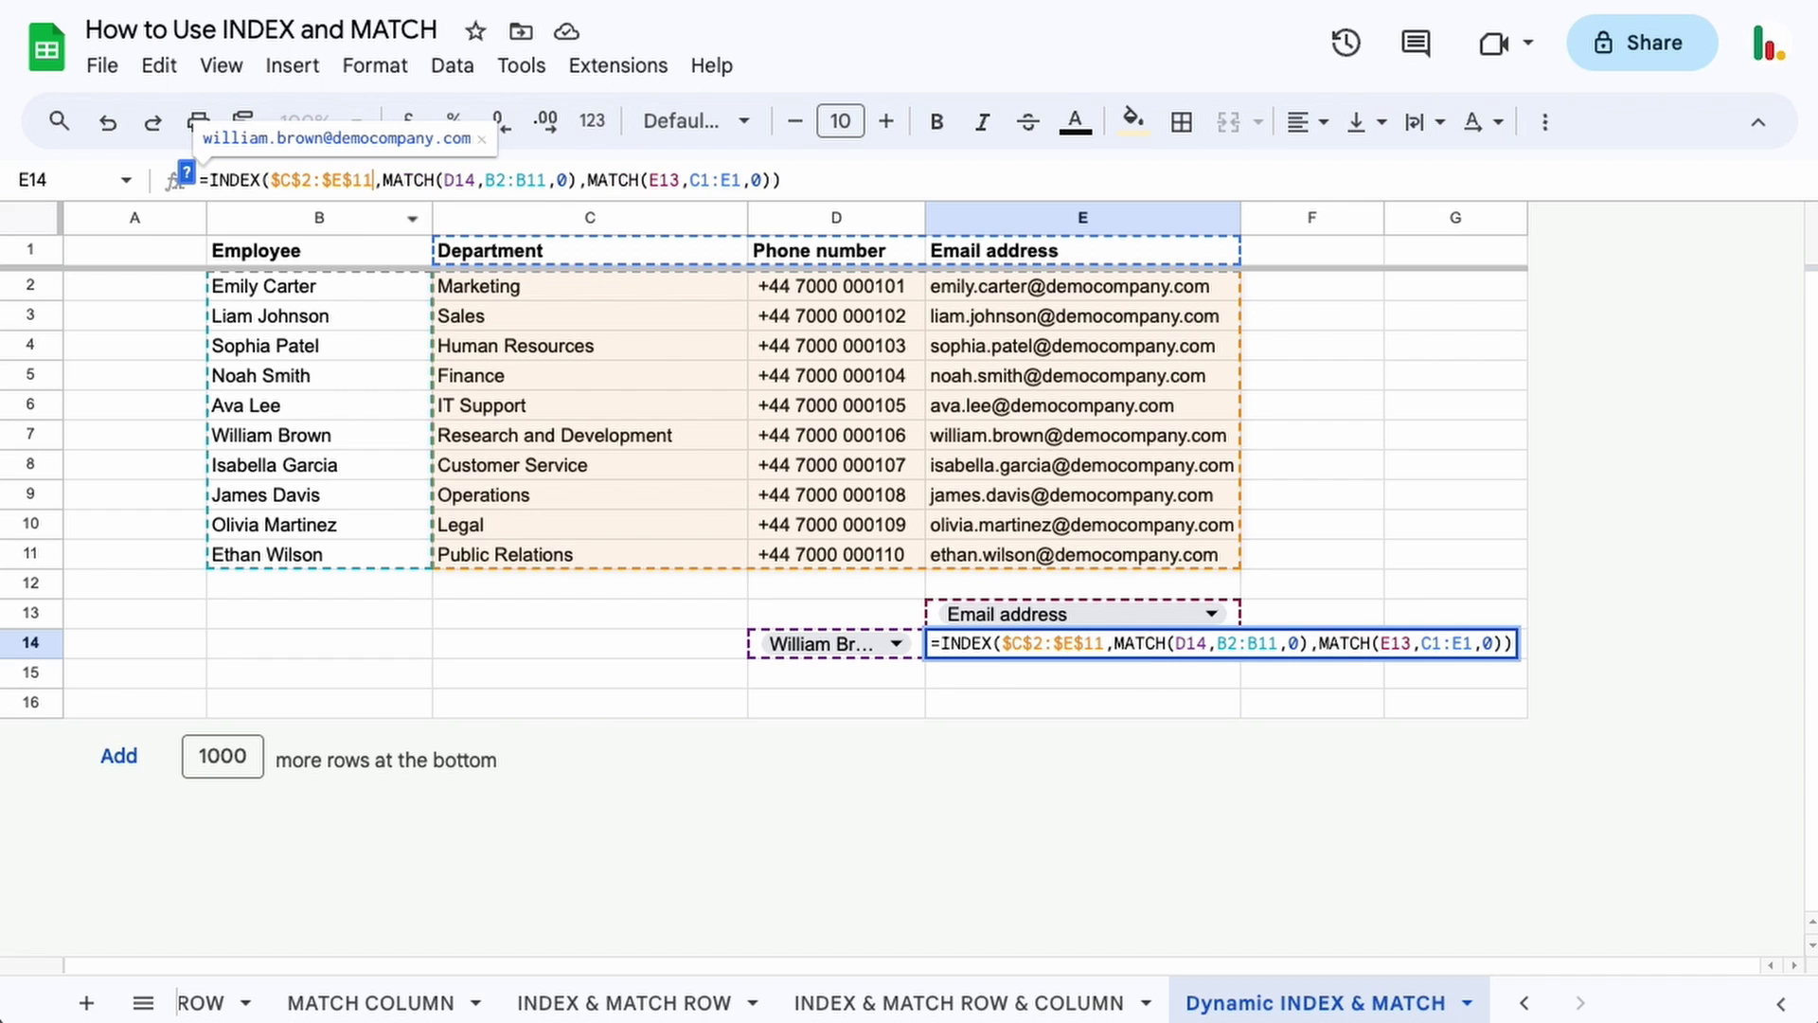
pyautogui.click(519, 178)
pyautogui.press('F4')
pyautogui.click(765, 179)
pyautogui.press('F4')
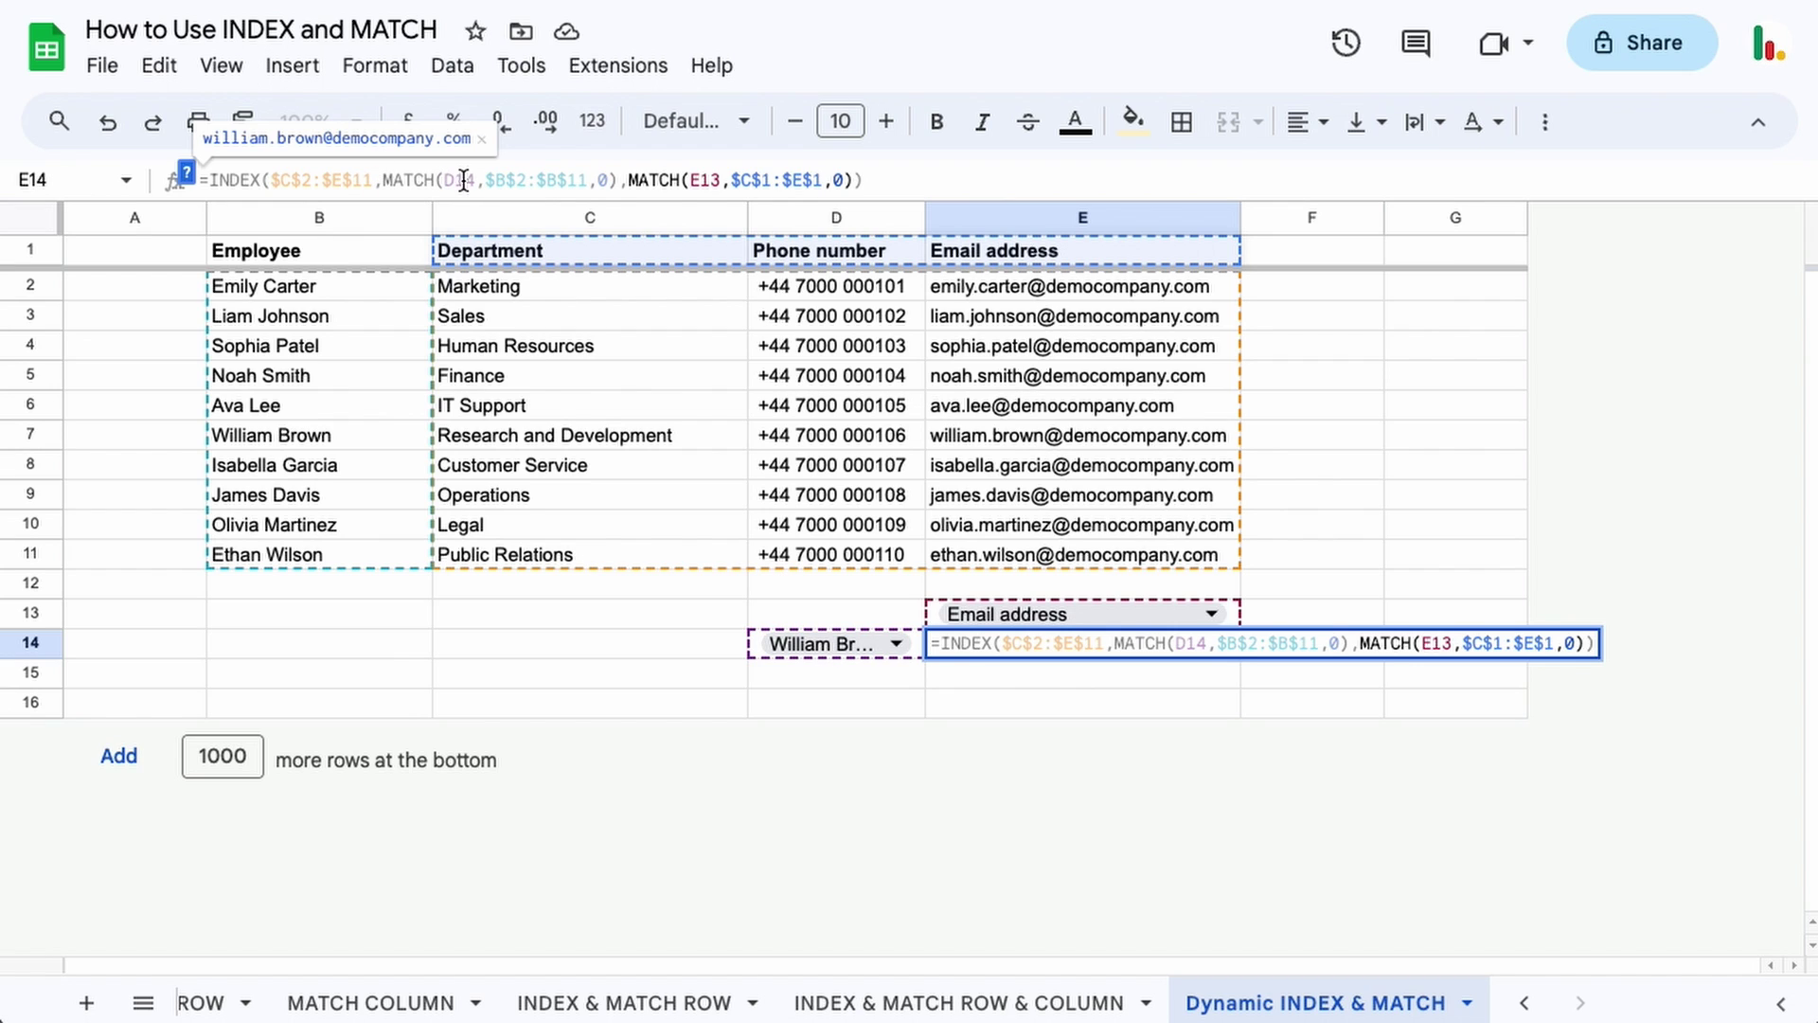
pyautogui.doubleClick(837, 180)
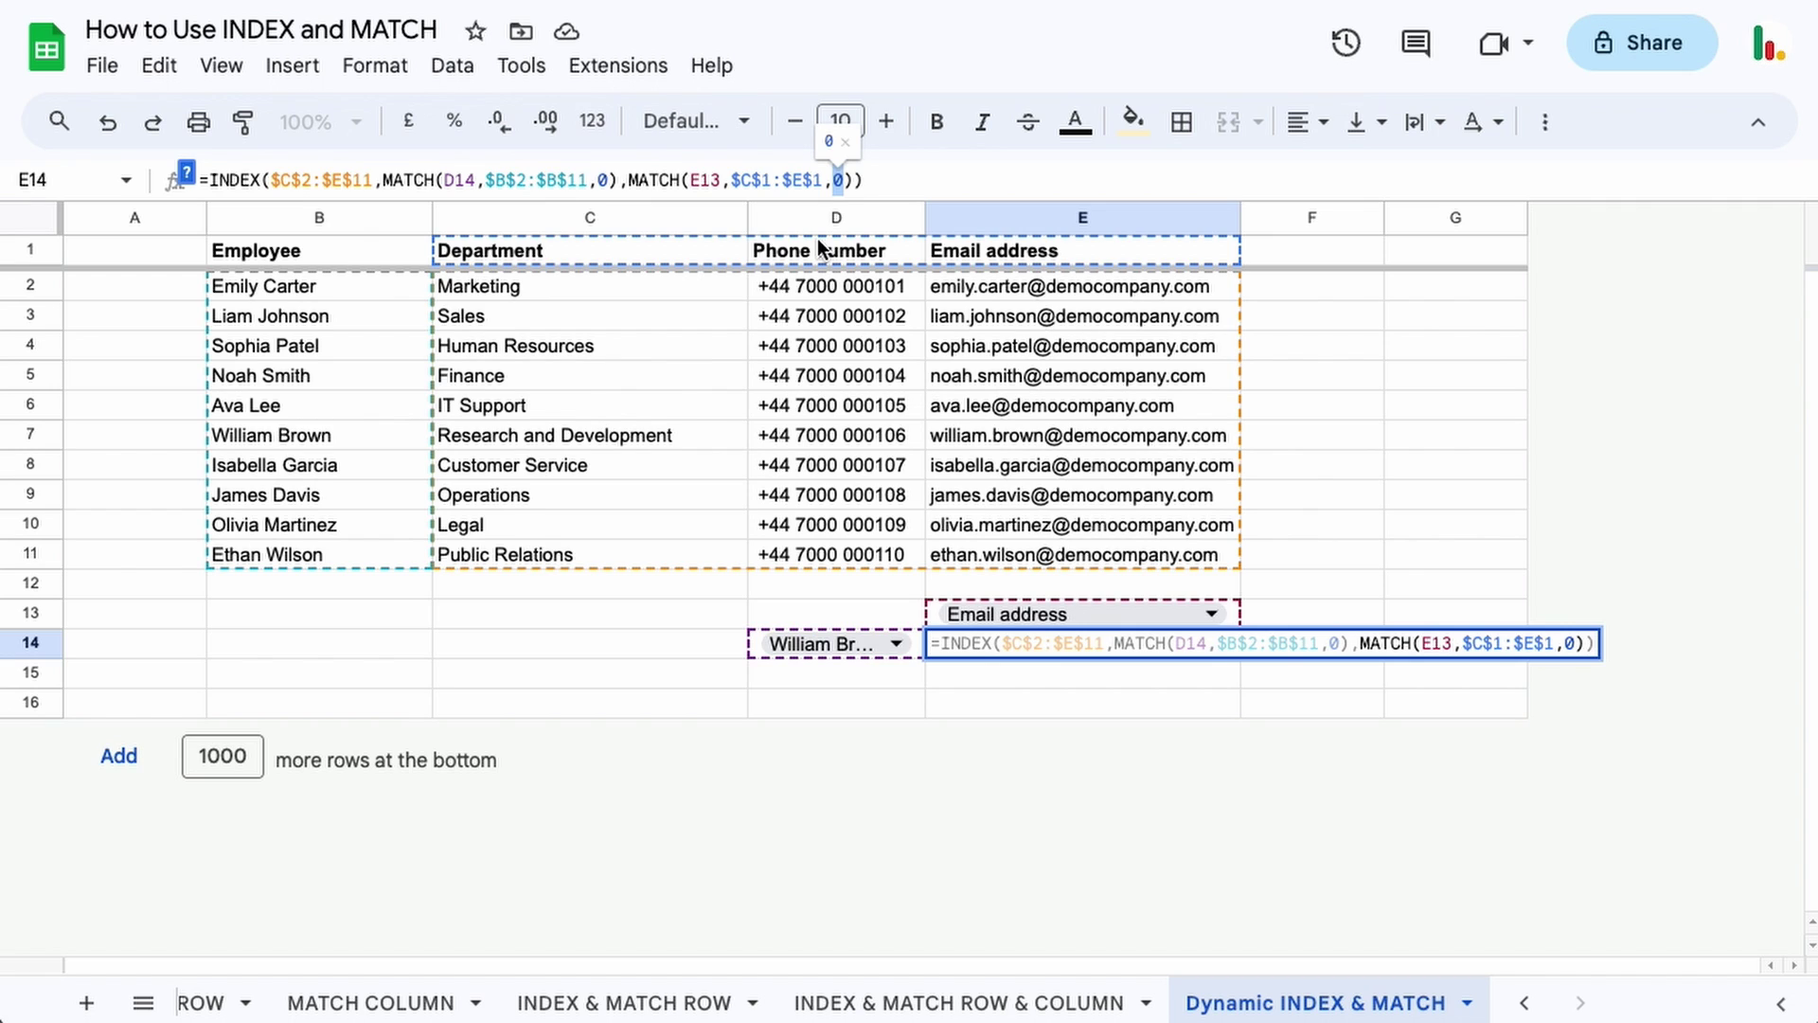
pyautogui.press('Return')
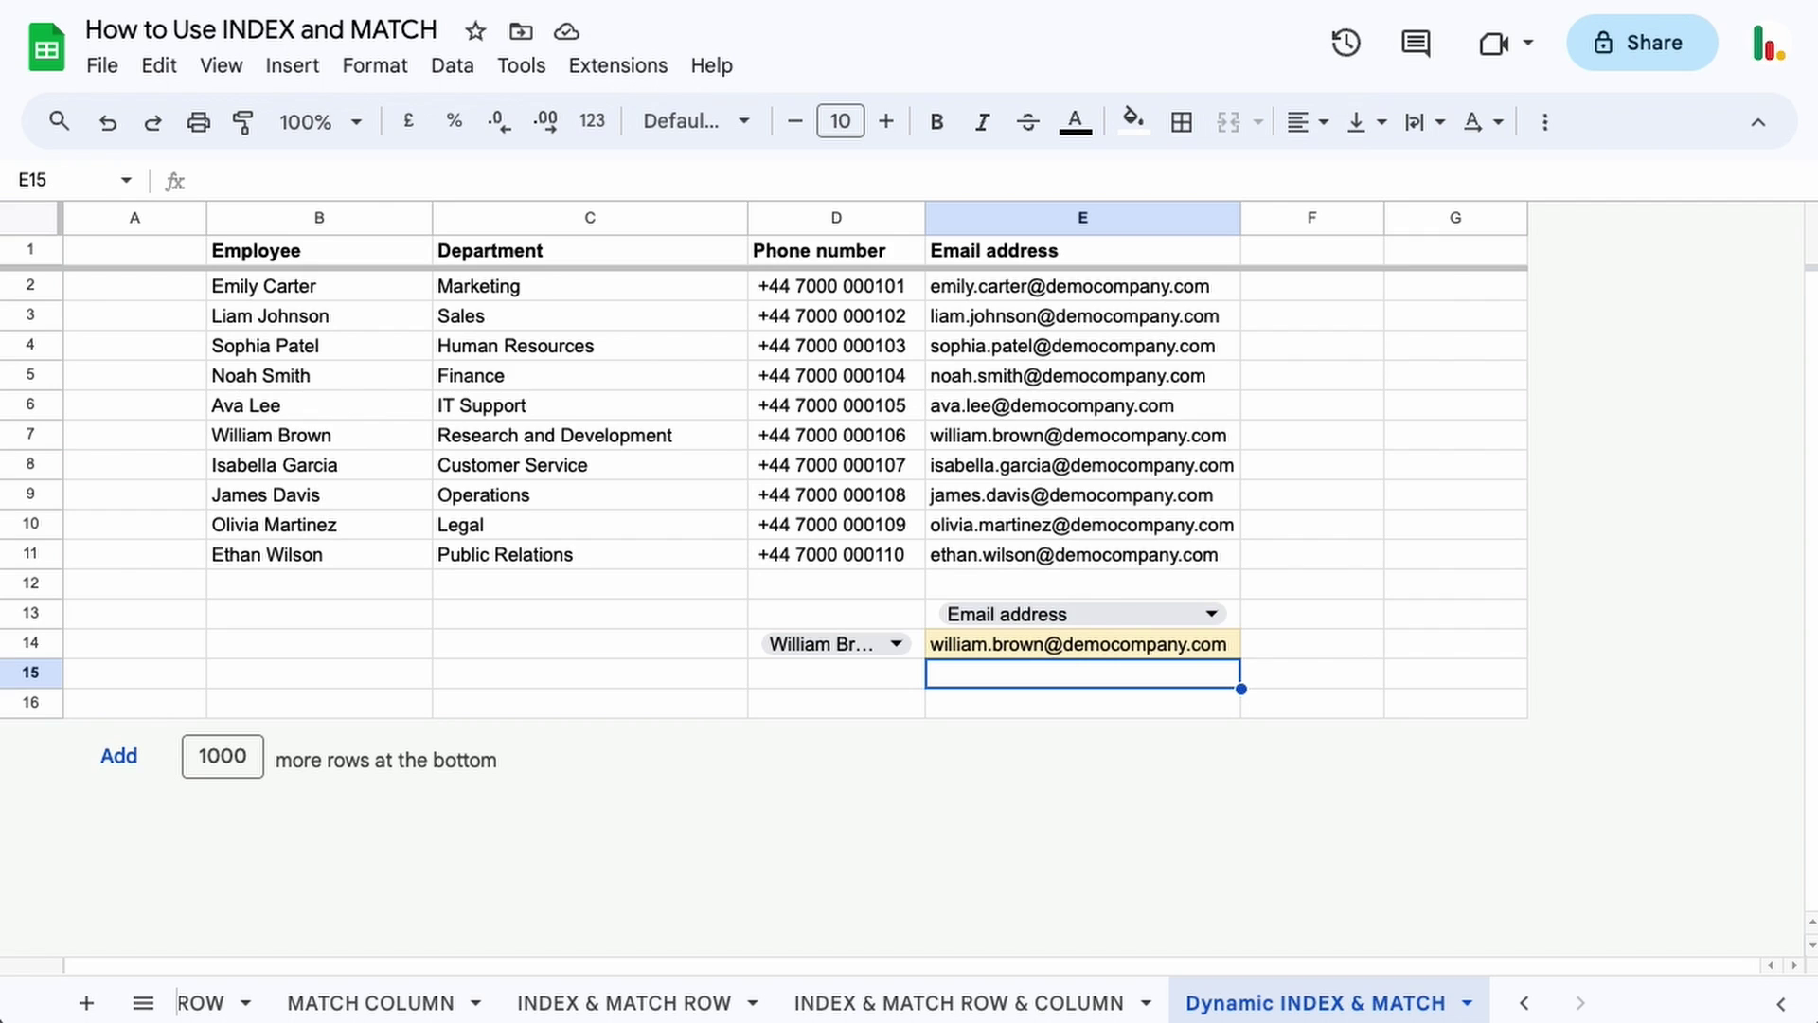